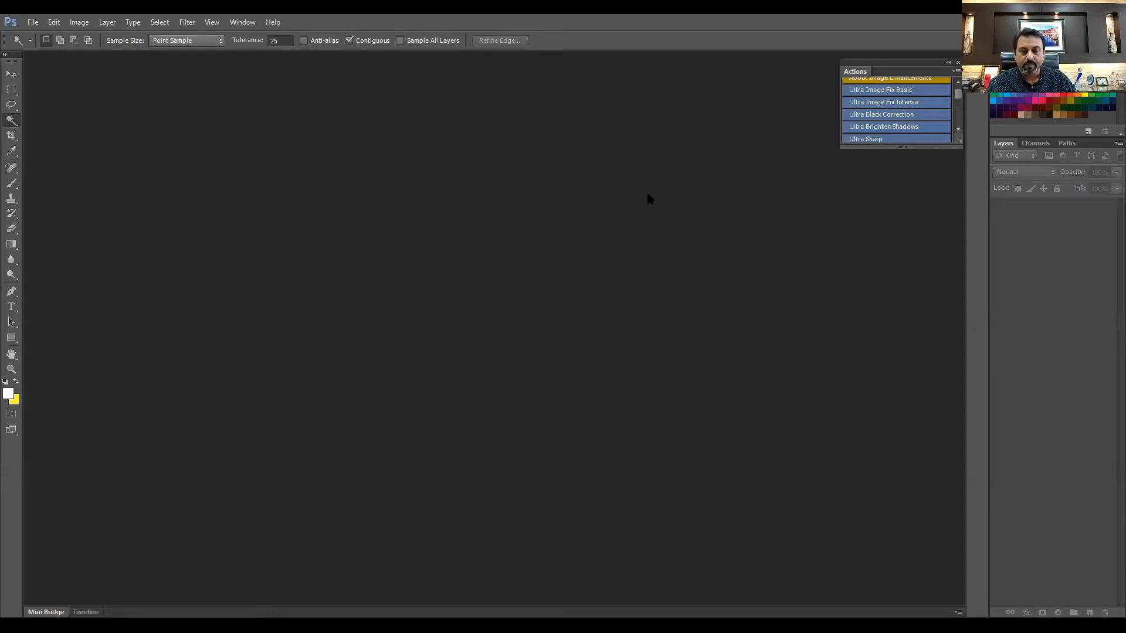
# - Open the Sample image from the Designs folder on the desktop
pyautogui.hotkey('ctrl', 'o')
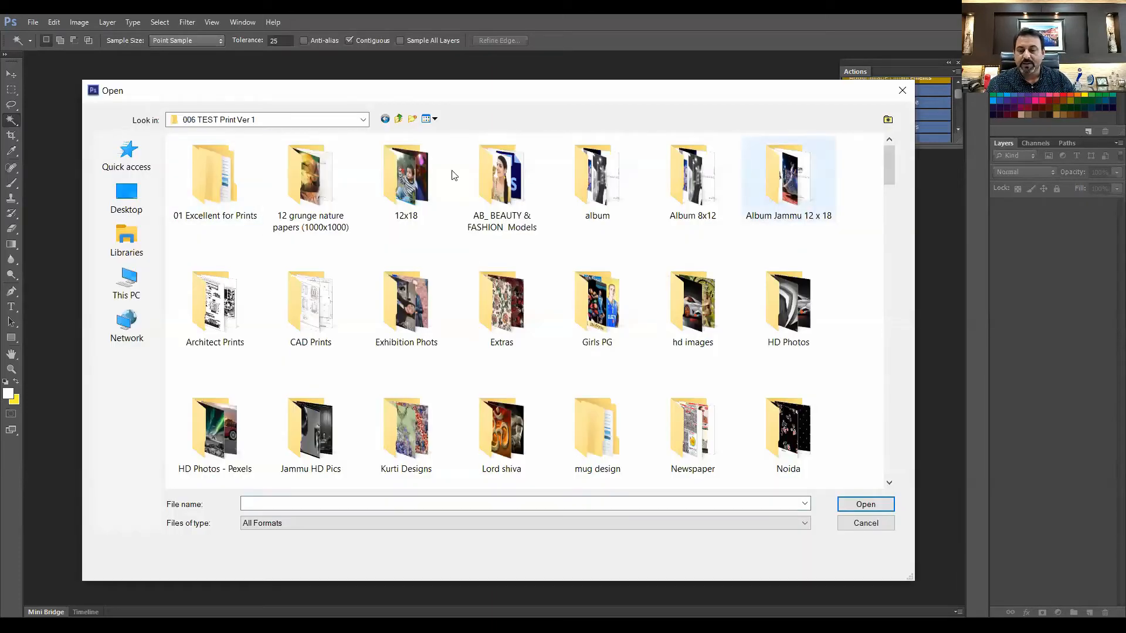
pyautogui.click(127, 198)
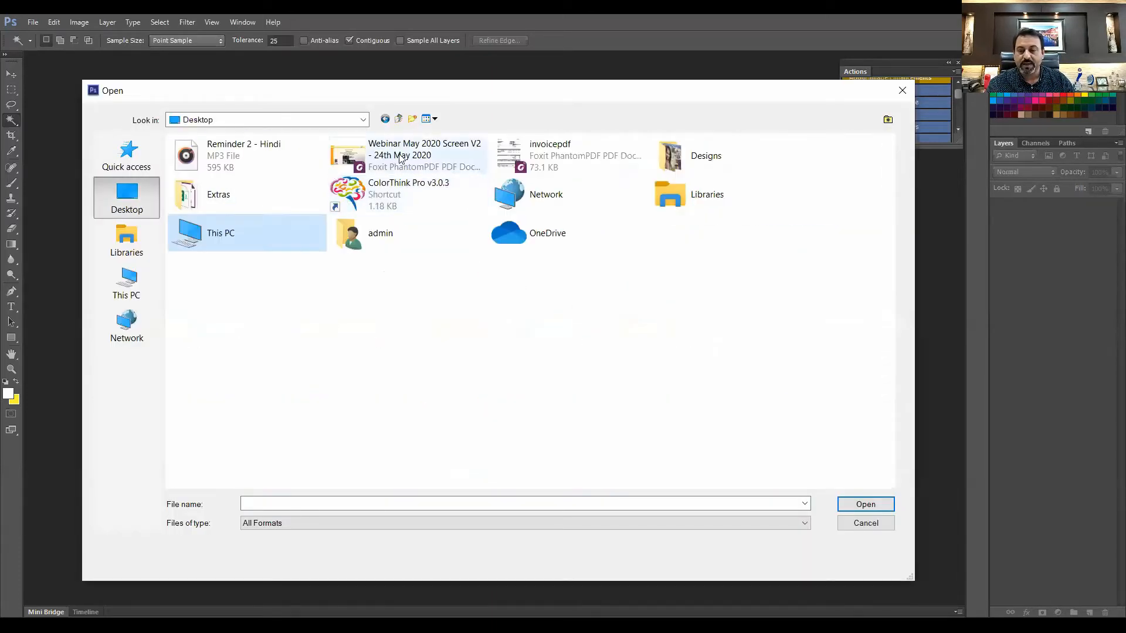
pyautogui.doubleClick(698, 157)
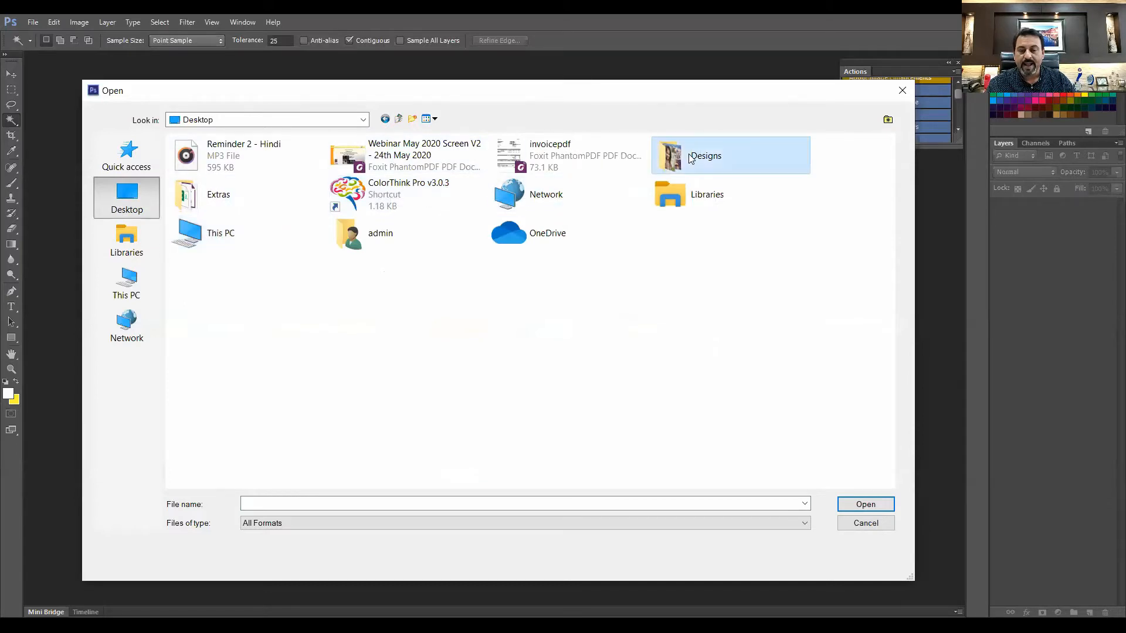
pyautogui.click(417, 190)
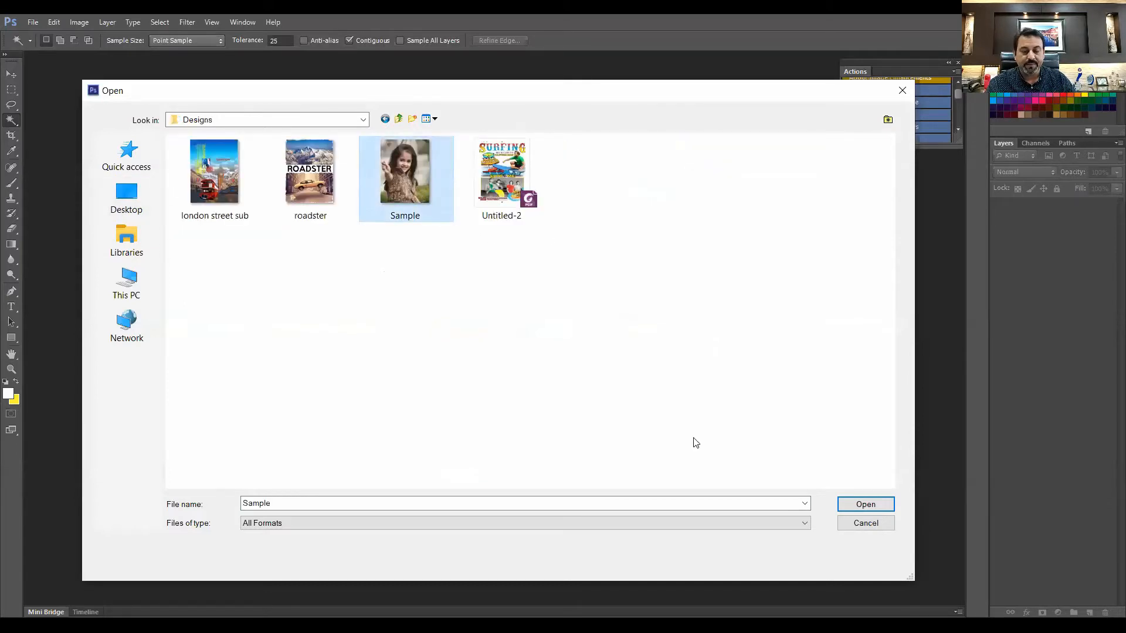
pyautogui.click(860, 505)
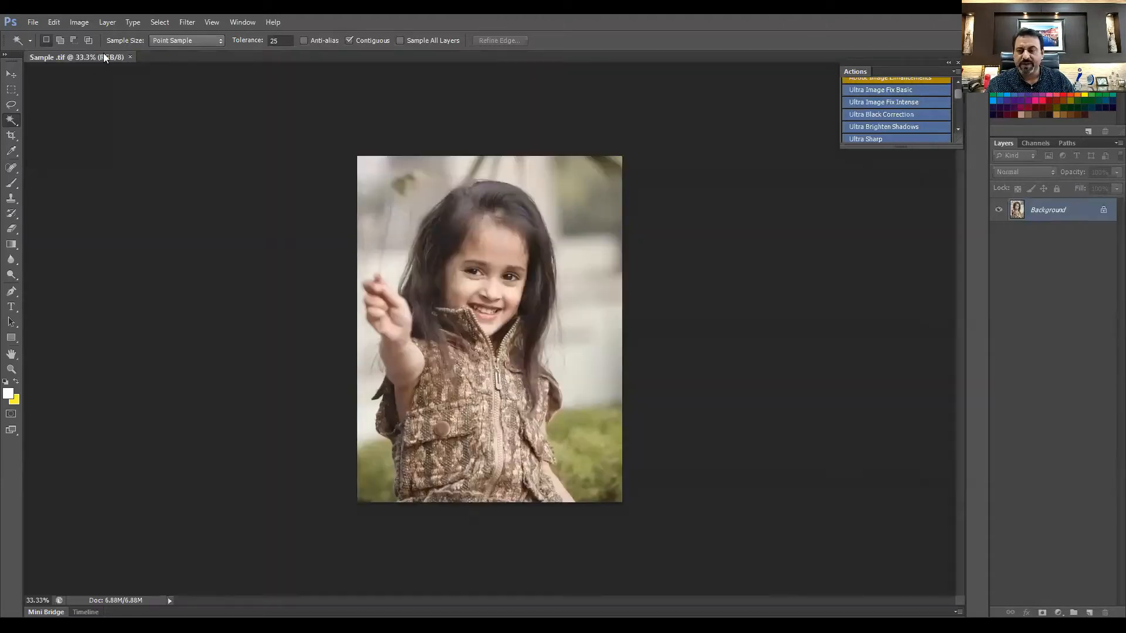
# - Float the Sample image in its own window, magnify it to 50% and enlarge the window to fit it
pyautogui.moveTo(103, 56); pyautogui.dragTo(133, 93)
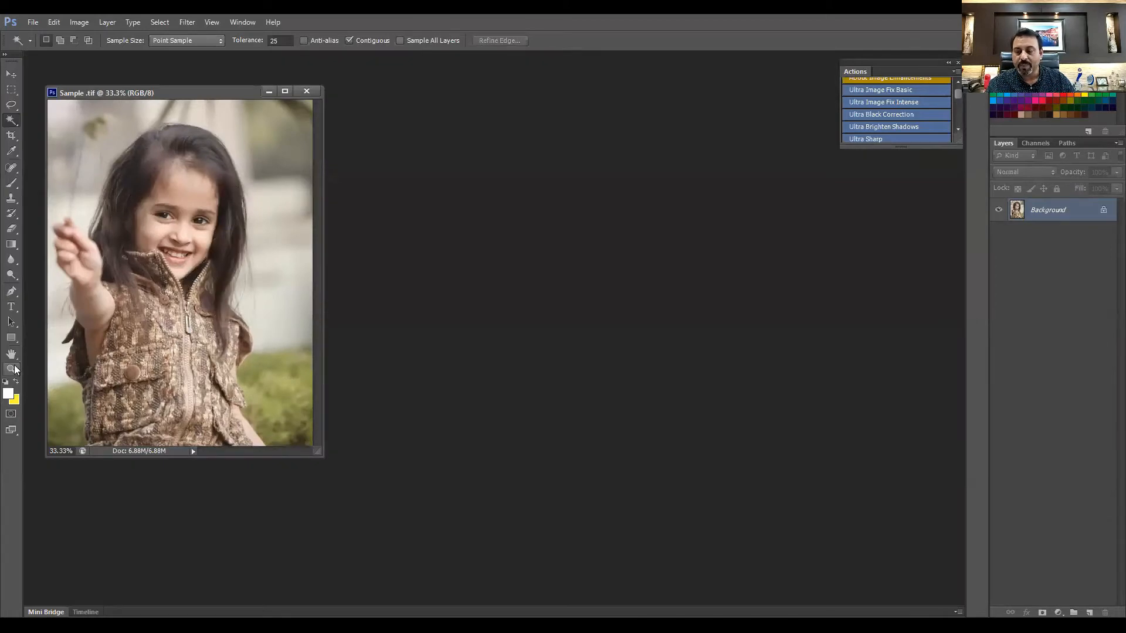
pyautogui.press('z')
pyautogui.click(181, 256)
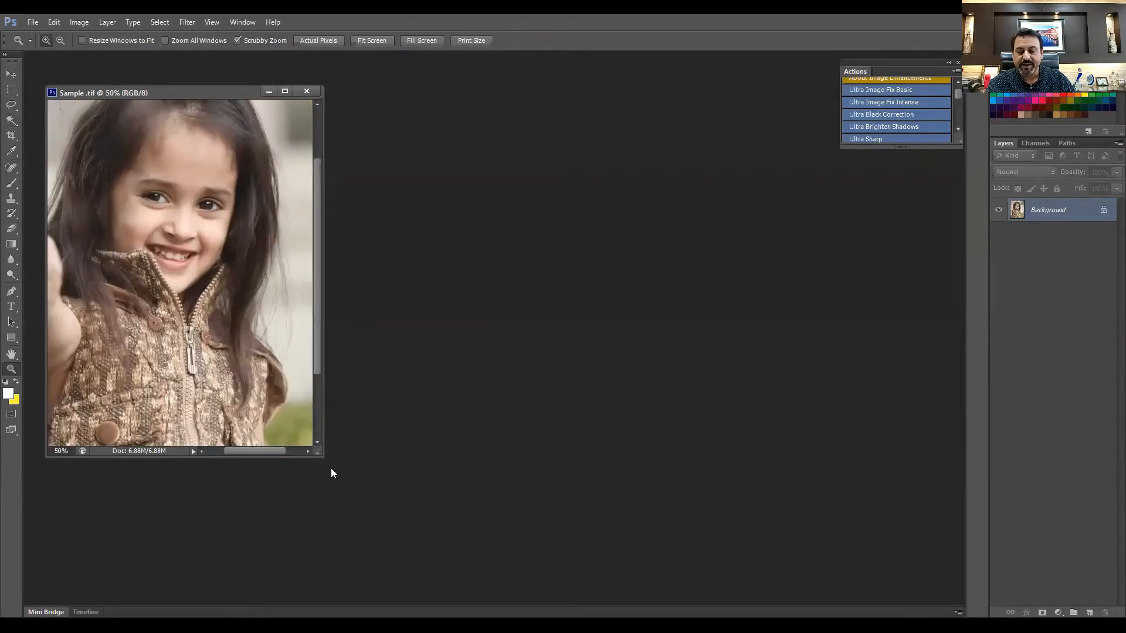
pyautogui.moveTo(321, 455); pyautogui.dragTo(478, 612)
# - Save a copy of the image as Sample 1 in TIFF format in the Designs folder
pyautogui.click(33, 21)
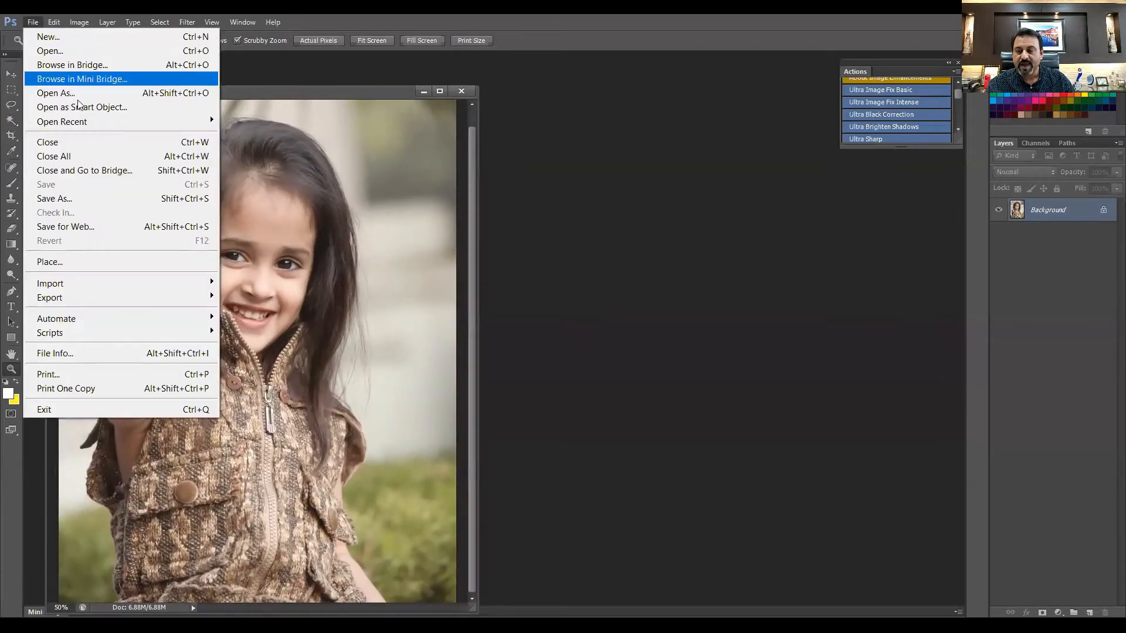
pyautogui.click(119, 198)
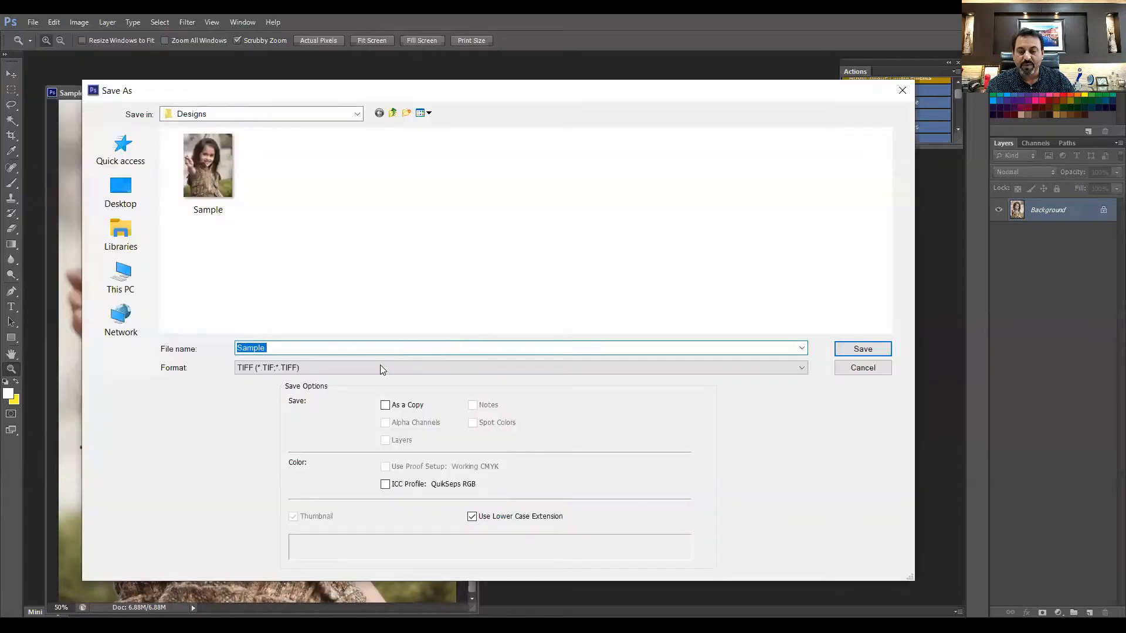
pyautogui.click(380, 368)
pyautogui.click(348, 368)
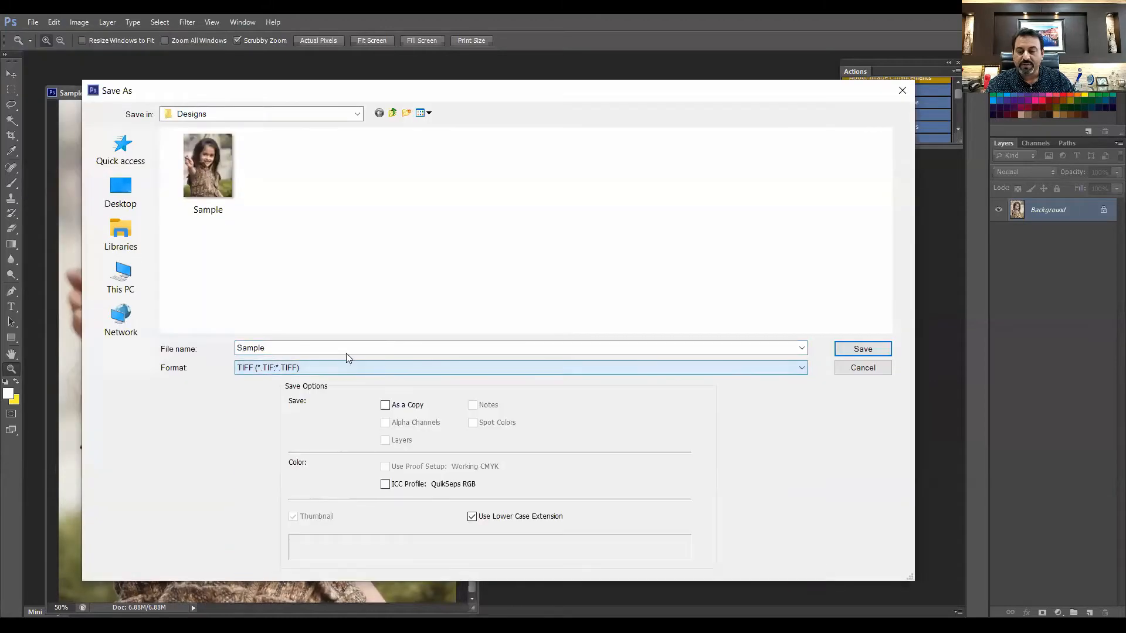
pyautogui.click(342, 347)
pyautogui.click(343, 346)
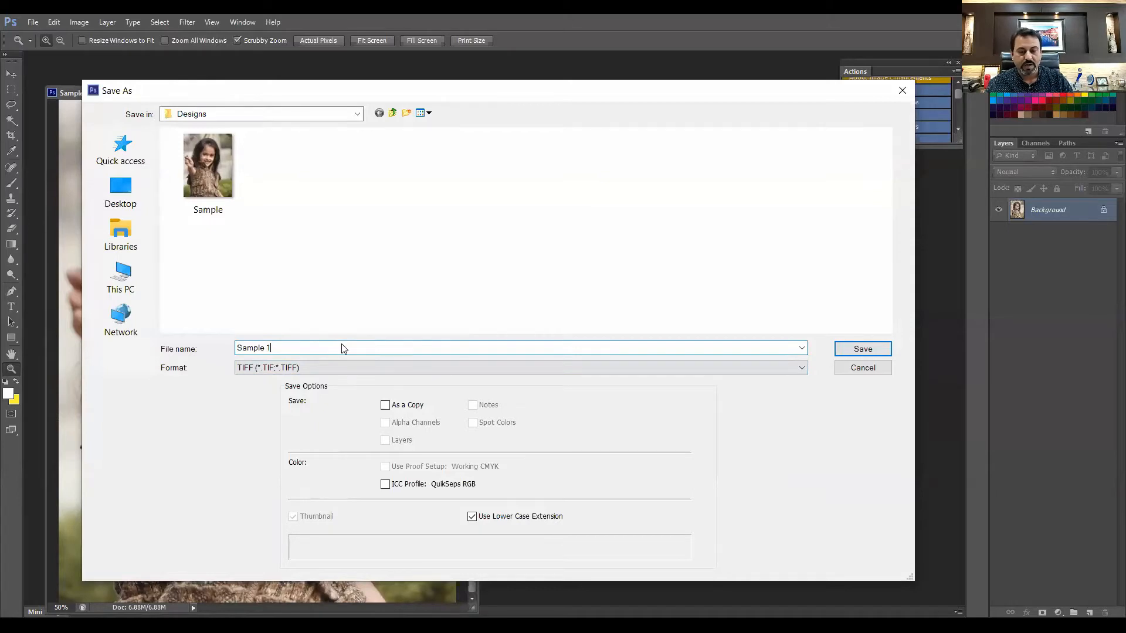
pyautogui.press('Return')
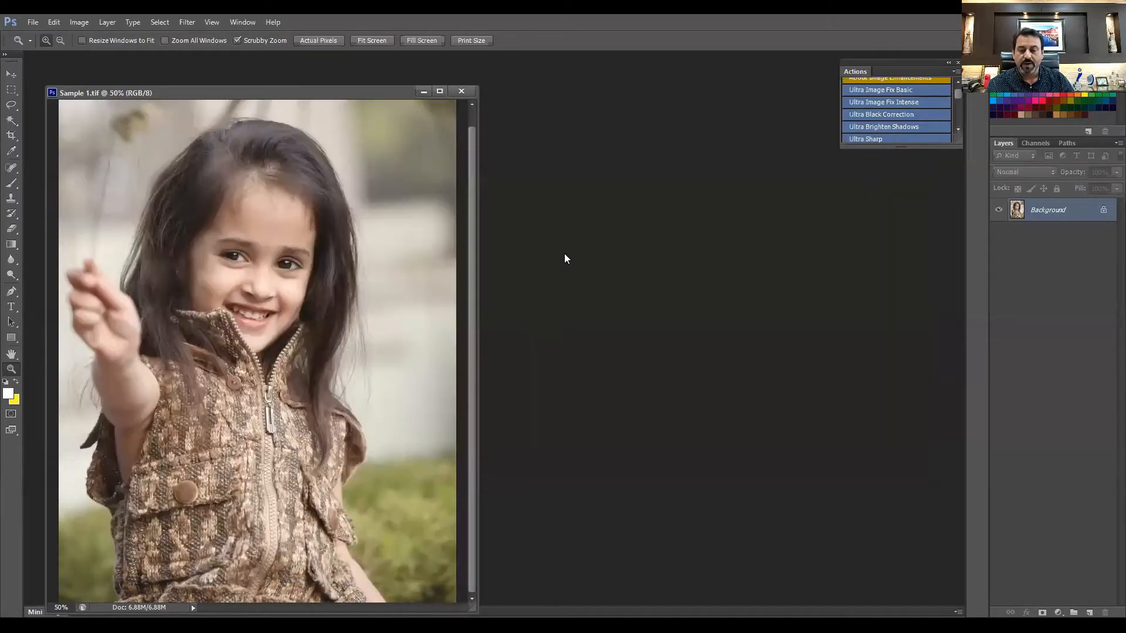
# - Reopen the original Sample image and show it at 50% in a floating window beside Sample 1
pyautogui.hotkey('ctrl', 'o')
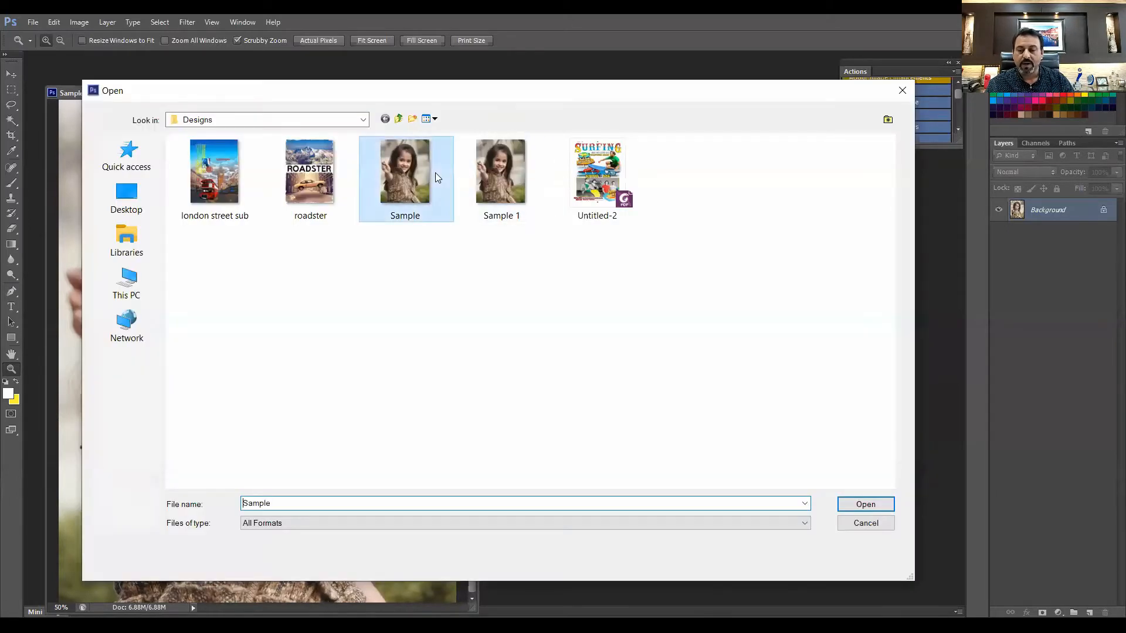
pyautogui.doubleClick(435, 172)
pyautogui.moveTo(618, 98); pyautogui.dragTo(592, 88)
pyautogui.click(809, 366)
pyautogui.click(805, 343)
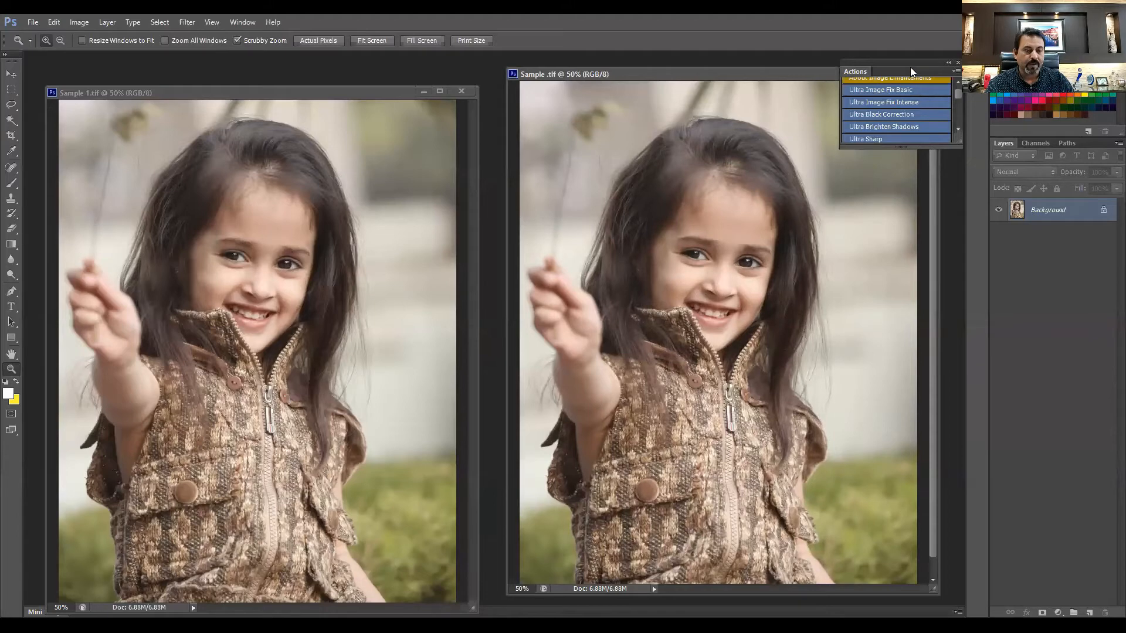
# - Move the Actions list clear of the images and align the Sample 1 window with the Sample window
pyautogui.moveTo(912, 71); pyautogui.dragTo(1046, 280)
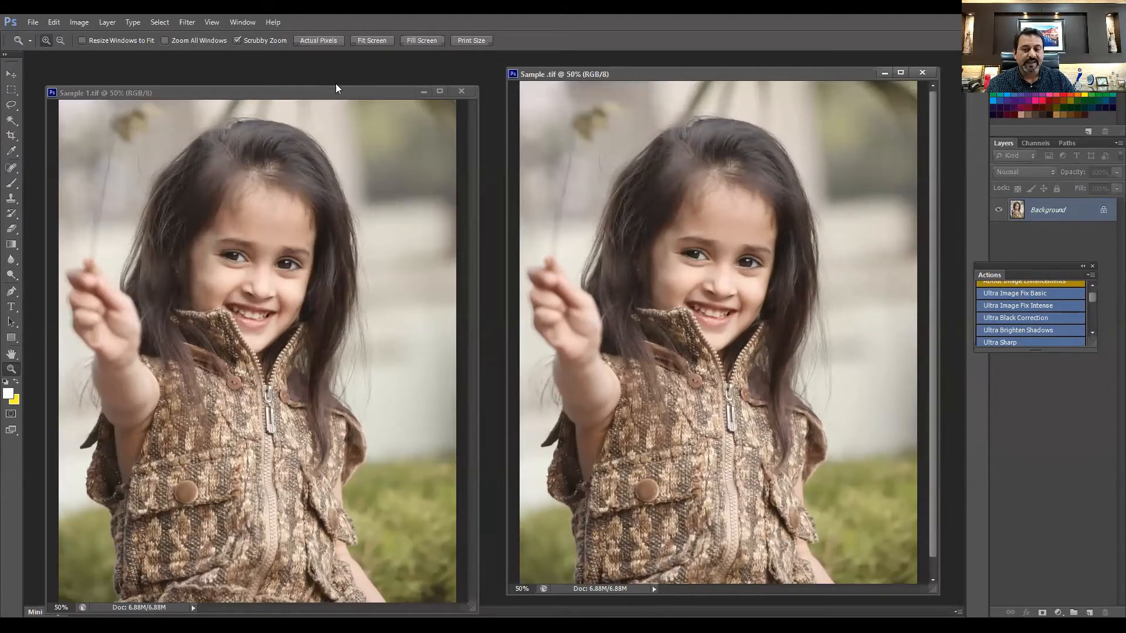
pyautogui.moveTo(336, 88); pyautogui.dragTo(331, 66)
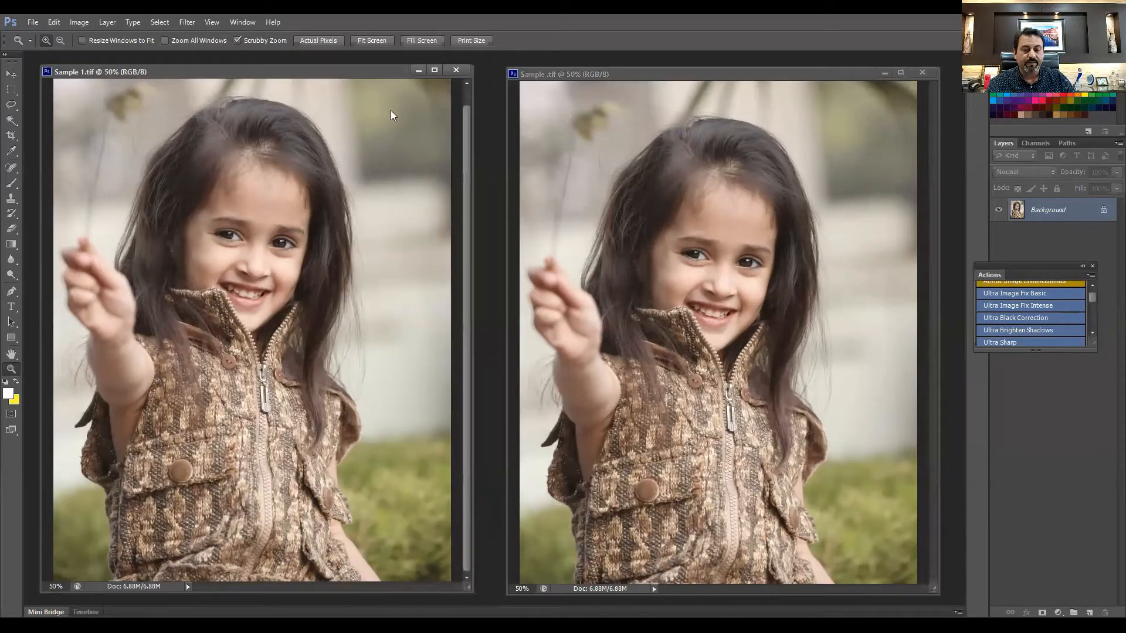
# - Run the Ultra Image Fix Basic action on the original Sample image and dismiss its message
pyautogui.click(10, 73)
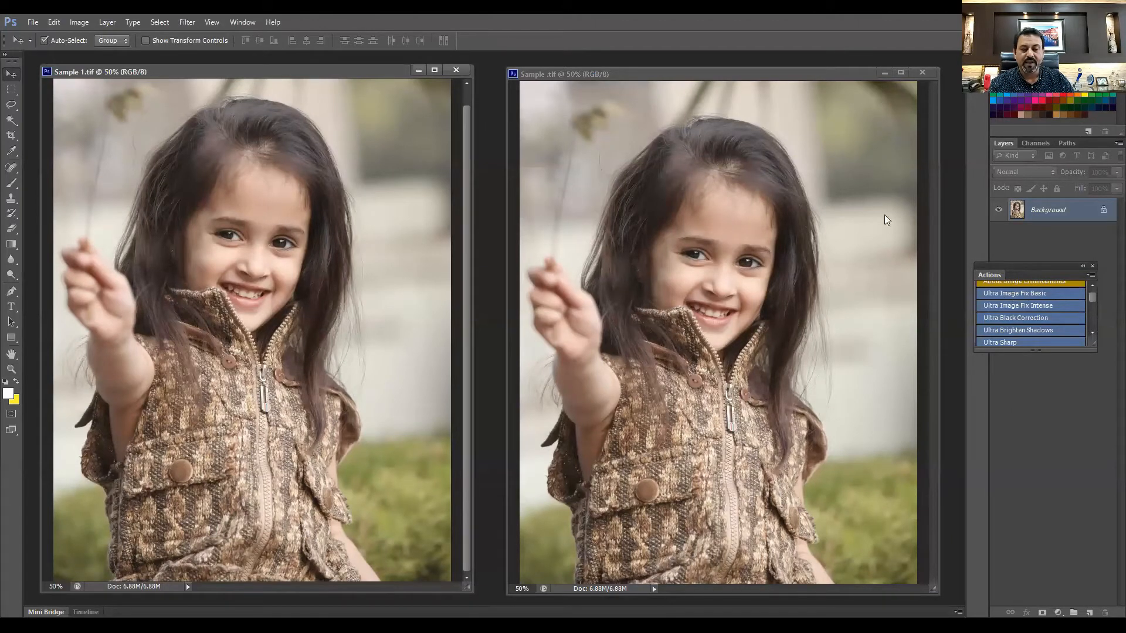
pyautogui.click(803, 79)
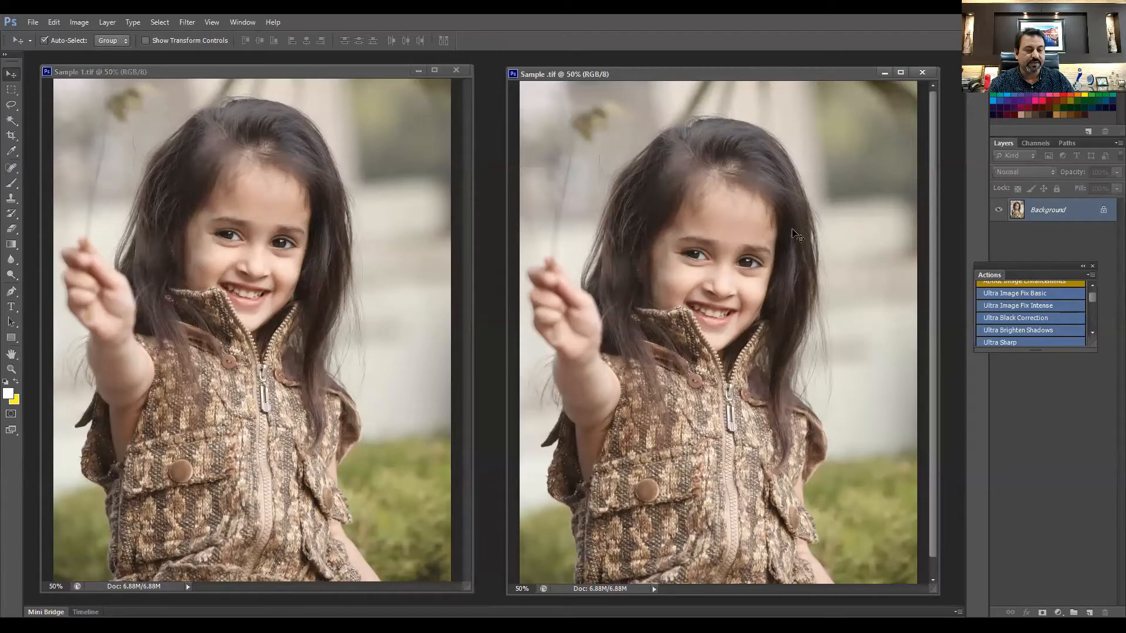
pyautogui.click(1023, 294)
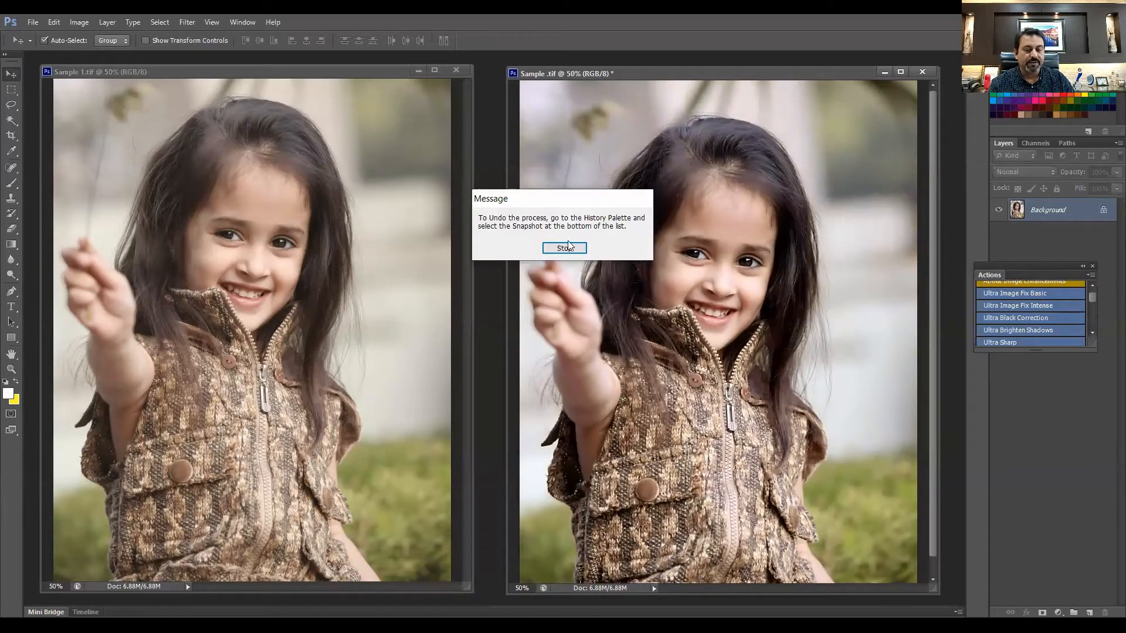
pyautogui.click(568, 248)
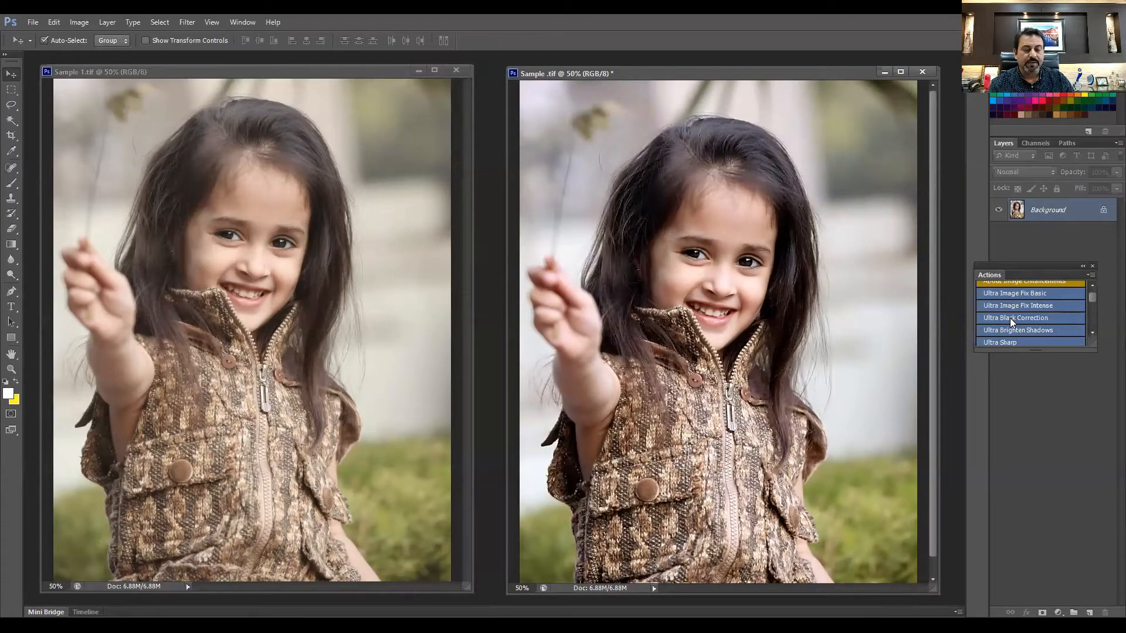
# - Run the Ultra Black Correction and Ultra Brighten Shadows actions on the Sample image
pyautogui.click(573, 249)
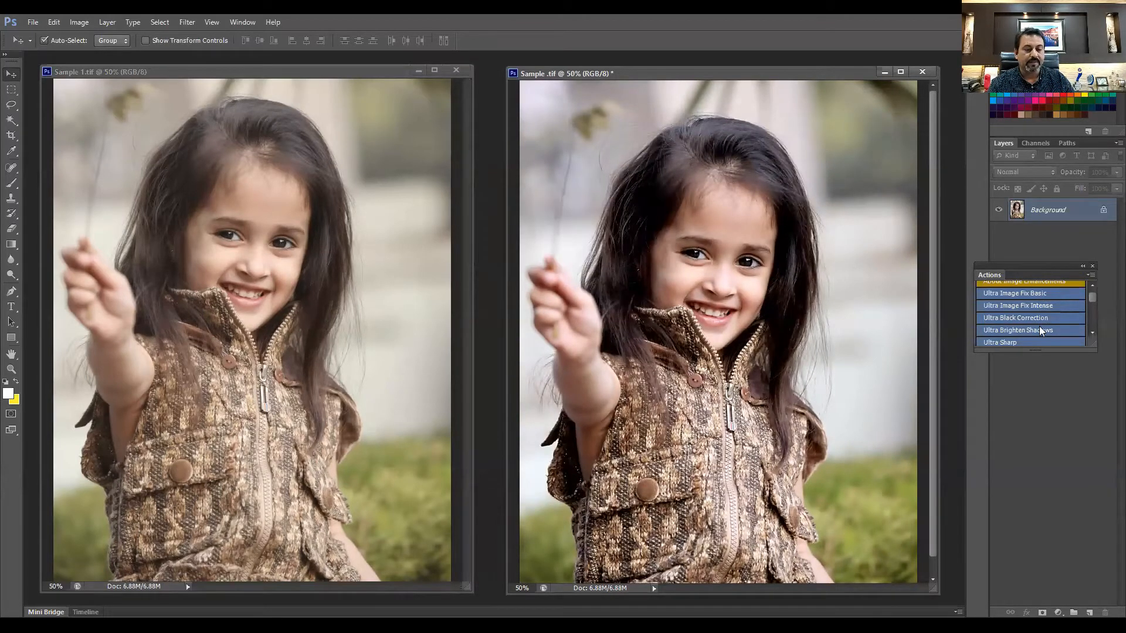
pyautogui.click(1037, 331)
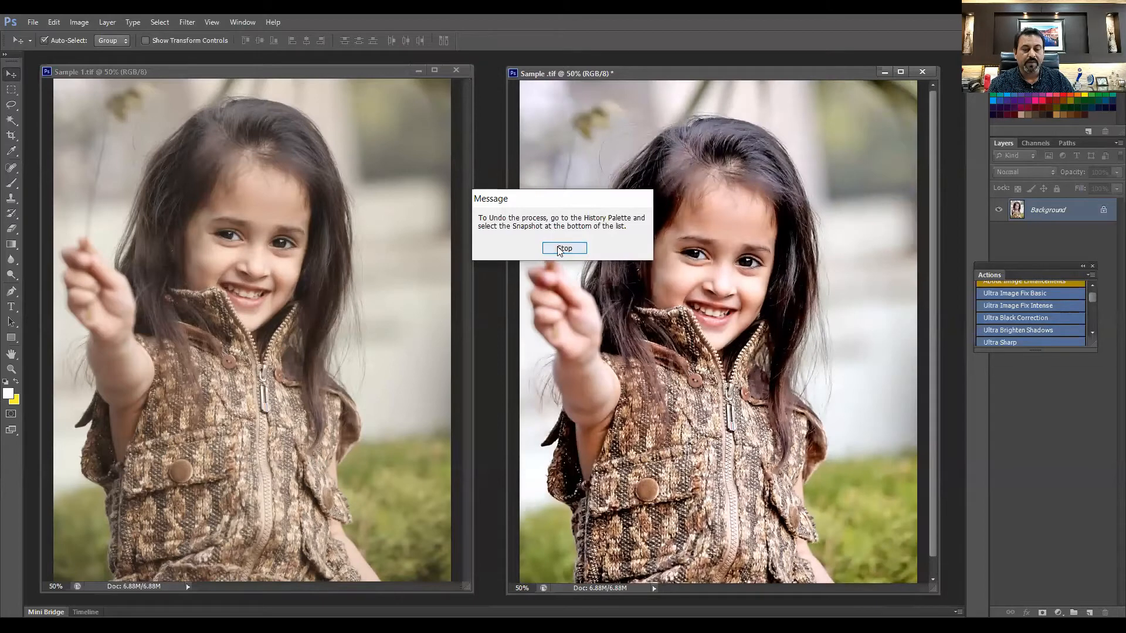
pyautogui.click(560, 248)
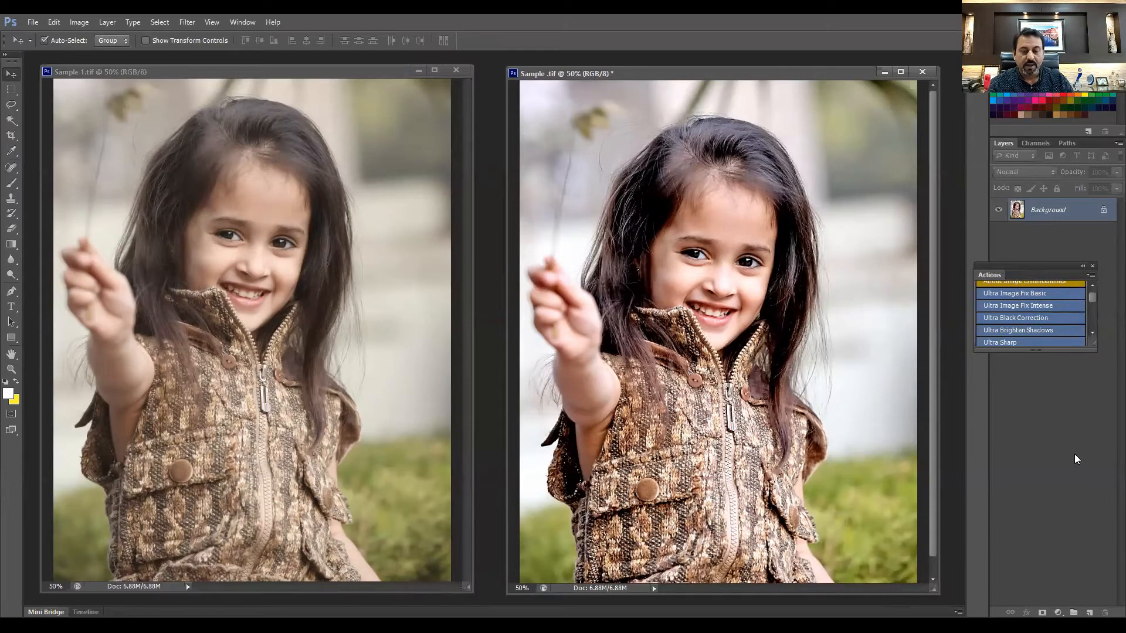
# - Compare the jacket and hair detail of Sample 1 and the enhanced Sample at 100%
pyautogui.click(11, 369)
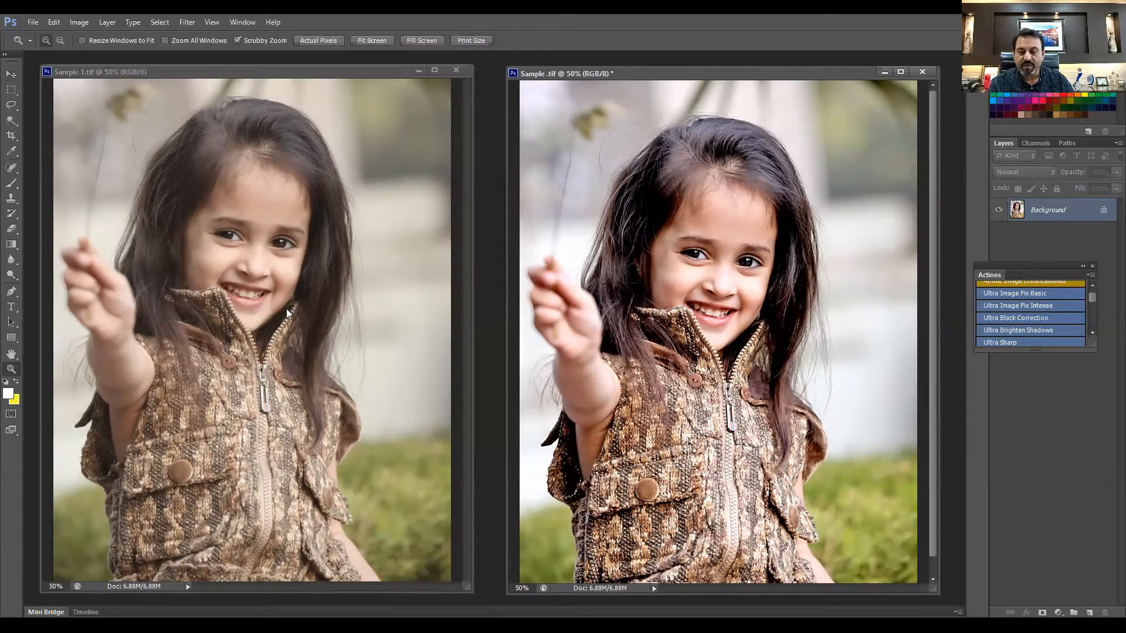
pyautogui.moveTo(241, 484); pyautogui.dragTo(247, 483)
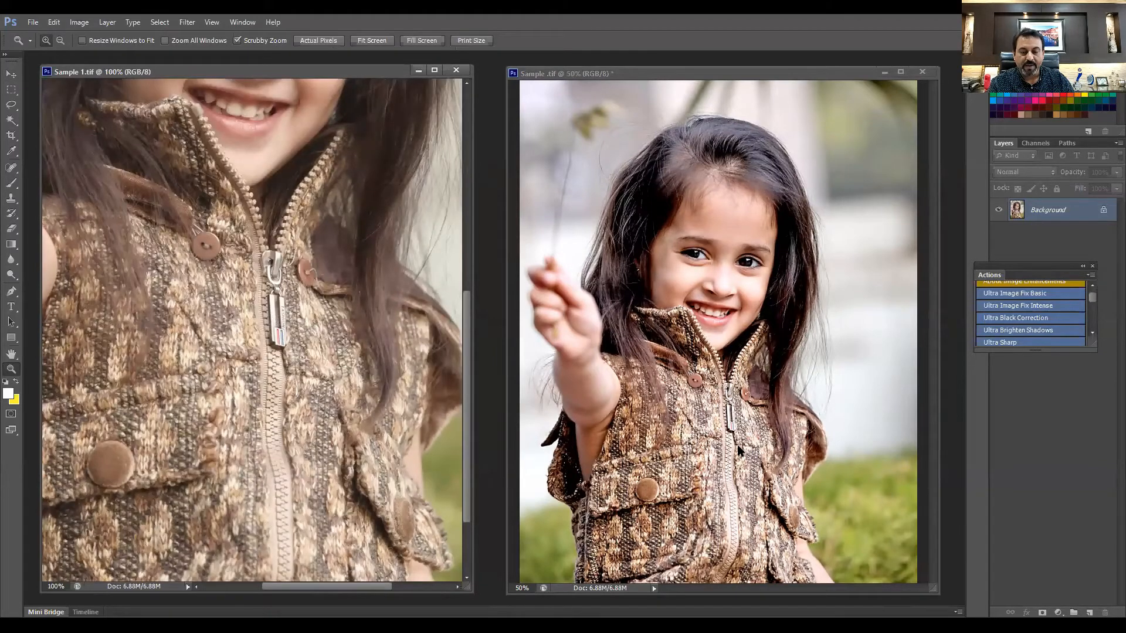
pyautogui.moveTo(739, 447); pyautogui.dragTo(755, 516)
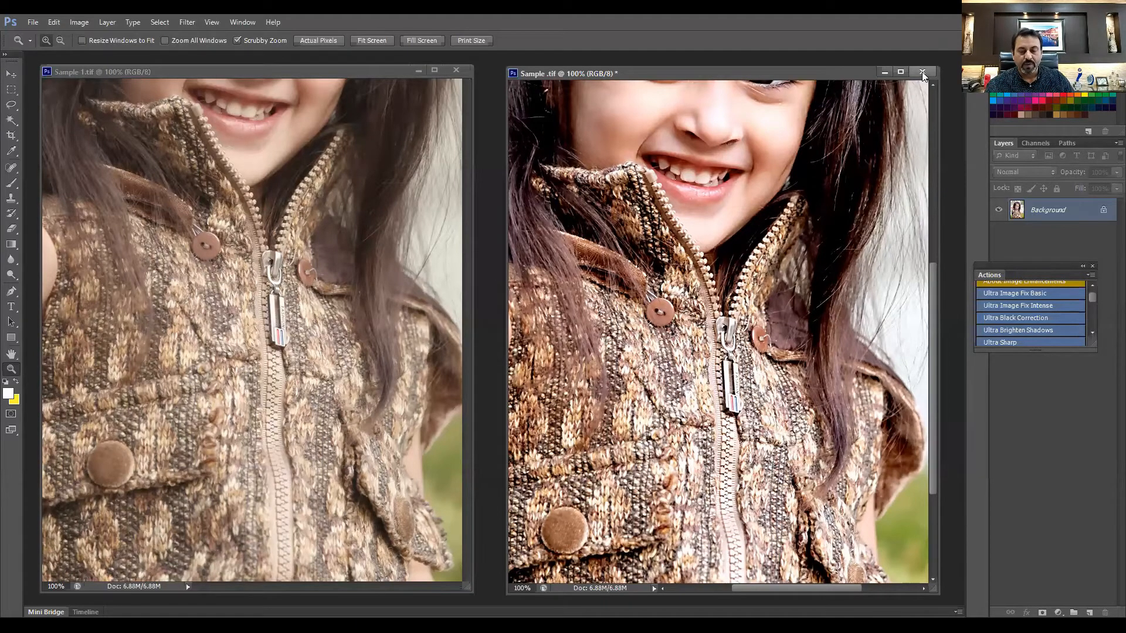
# - Close both portrait images without saving changes and open roadster.jpg, discarding its embedded colour profile
pyautogui.hotkey('ctrl', 'w')
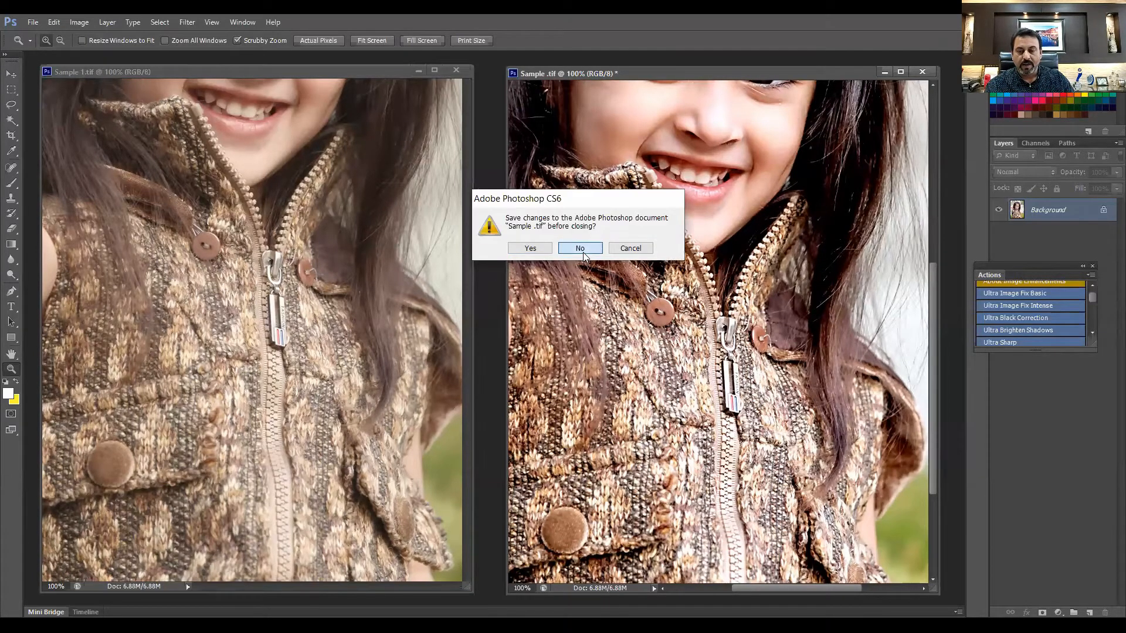
pyautogui.click(583, 254)
pyautogui.hotkey('ctrl', 'o')
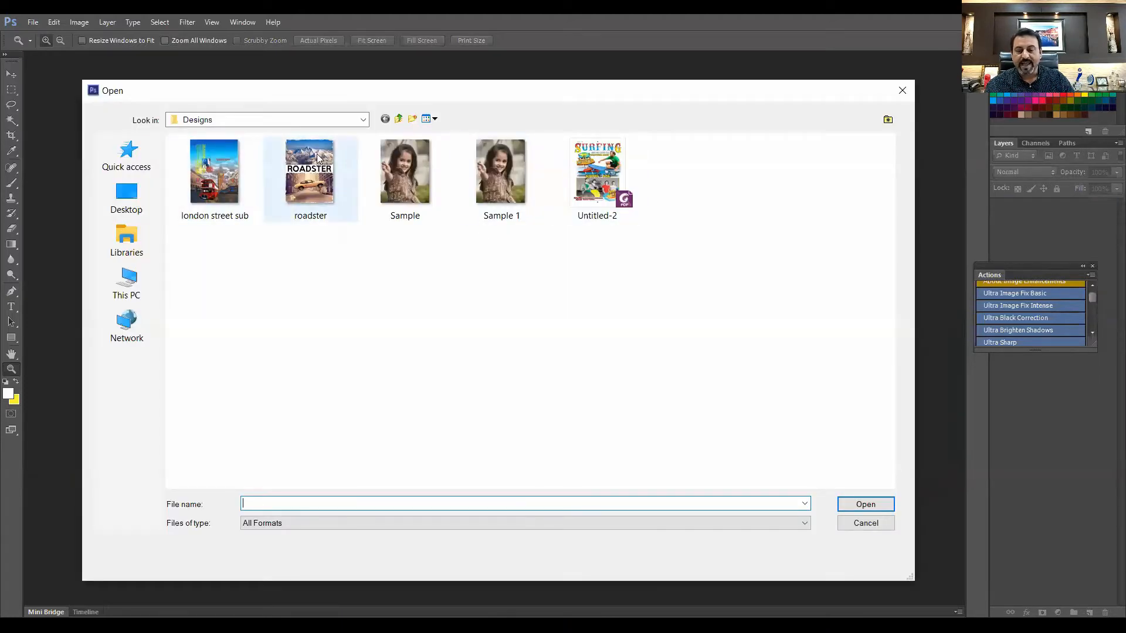
pyautogui.click(304, 164)
pyautogui.press('Return')
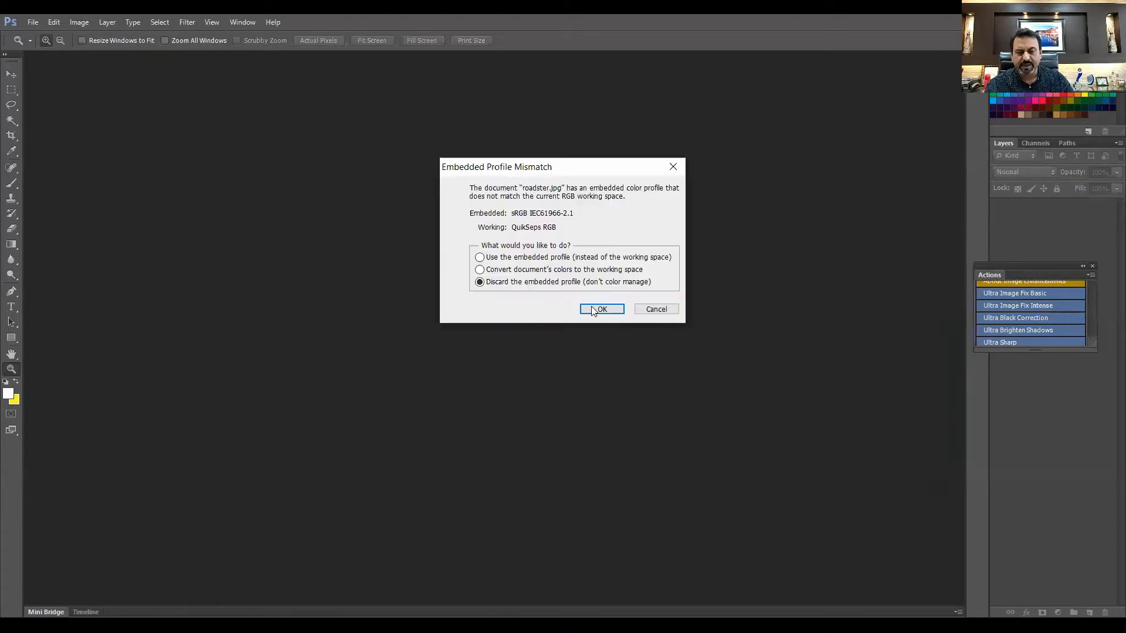
pyautogui.click(601, 308)
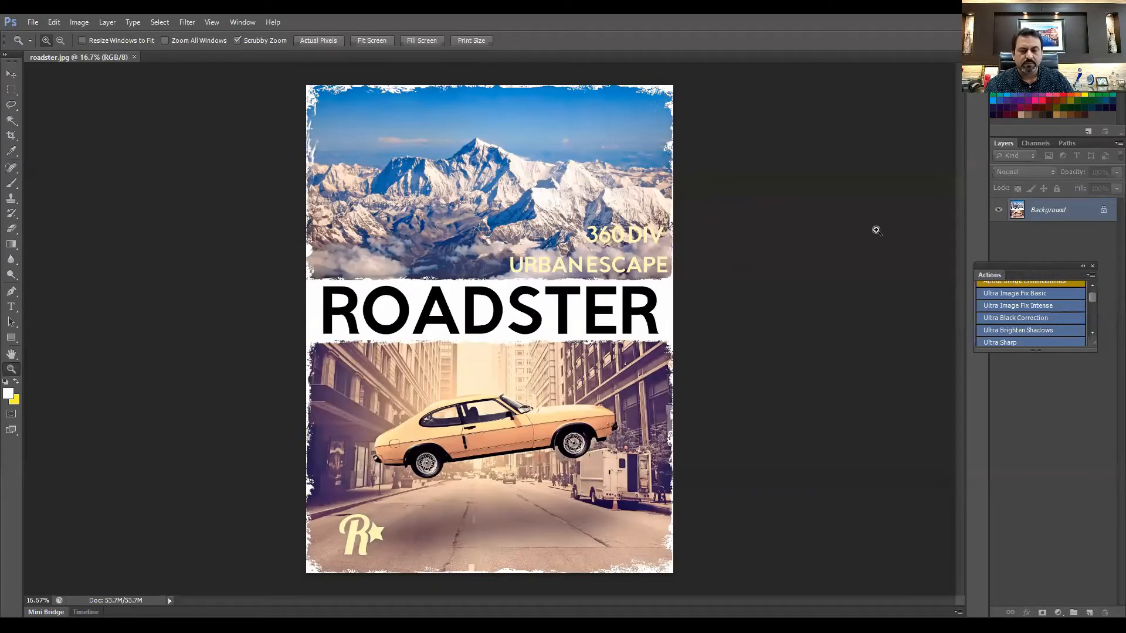
# - Run the Ultra Image Fix Basic and Ultra Brighten Shadows actions on the roadster image
pyautogui.click(1023, 294)
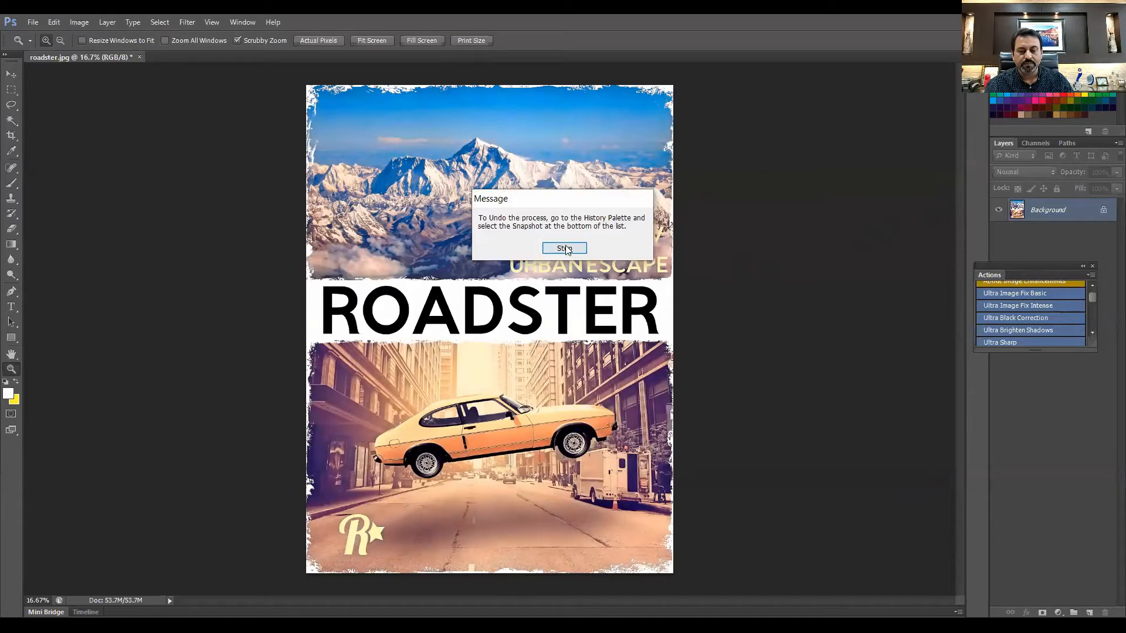
pyautogui.click(565, 248)
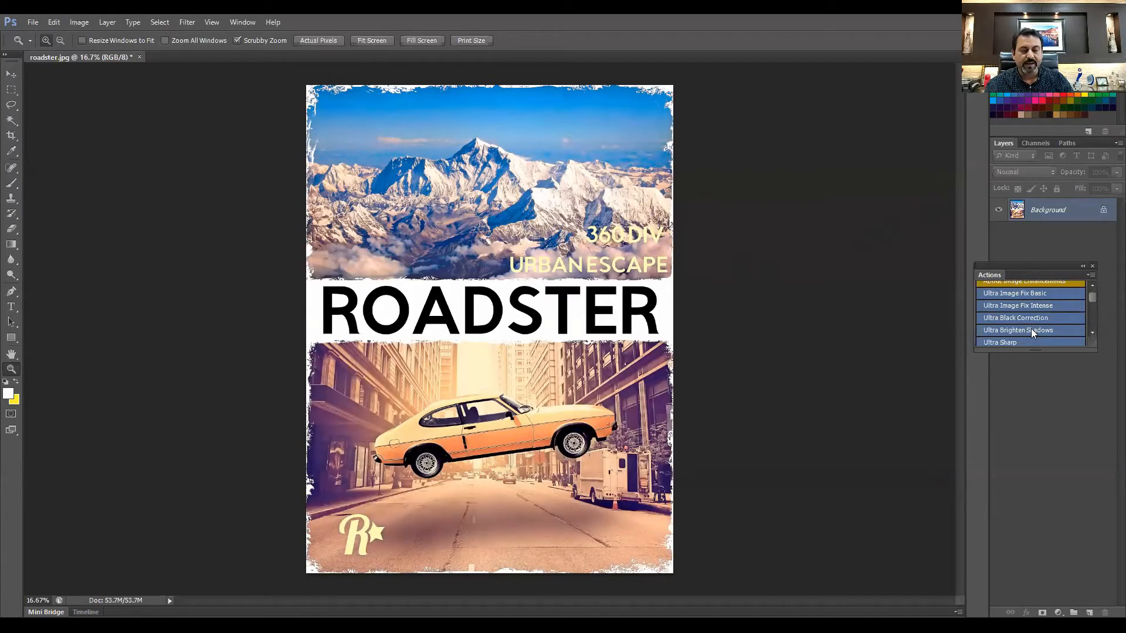
pyautogui.click(1027, 331)
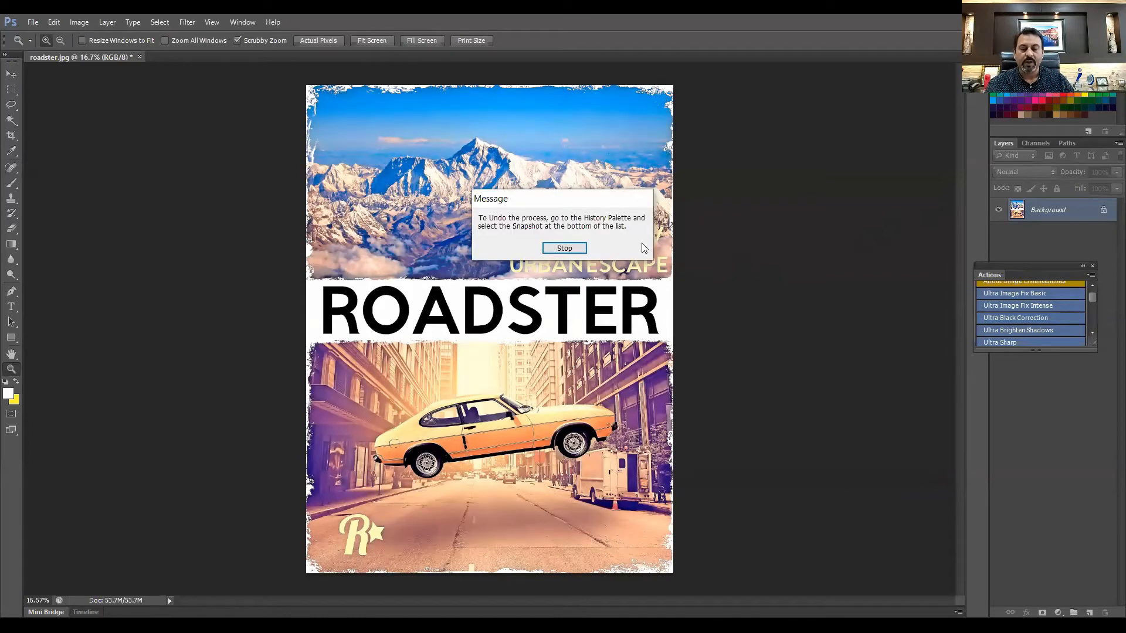
pyautogui.click(565, 249)
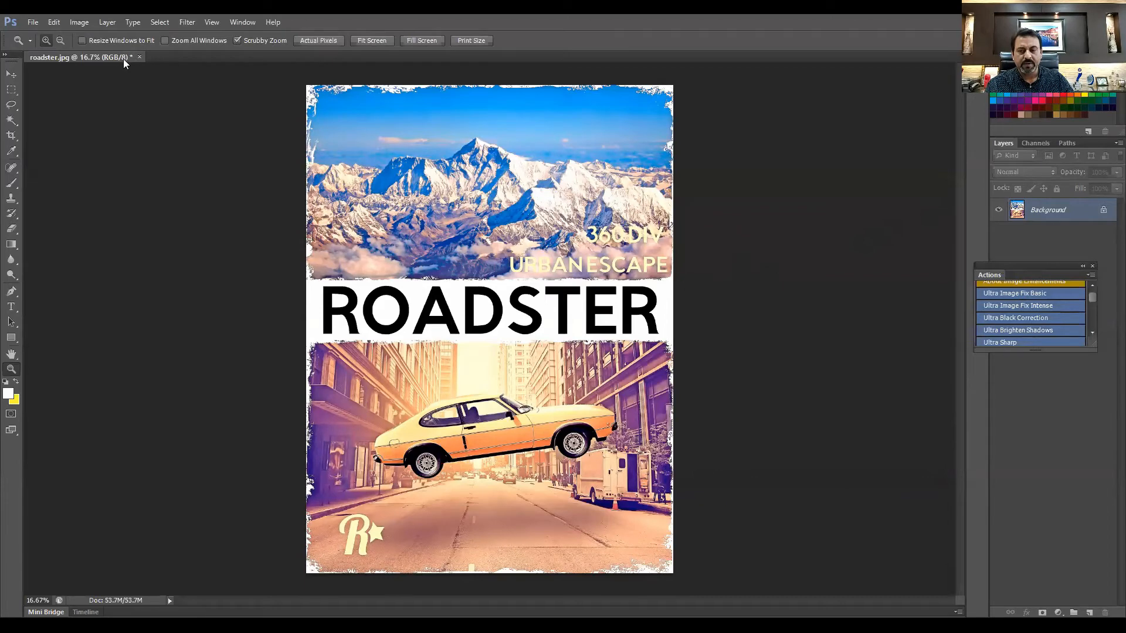
# - Float the roadster image in its own enlarged window and extend the Actions list beside it to reach the UltraSeps actions
pyautogui.moveTo(162, 94); pyautogui.dragTo(570, 70)
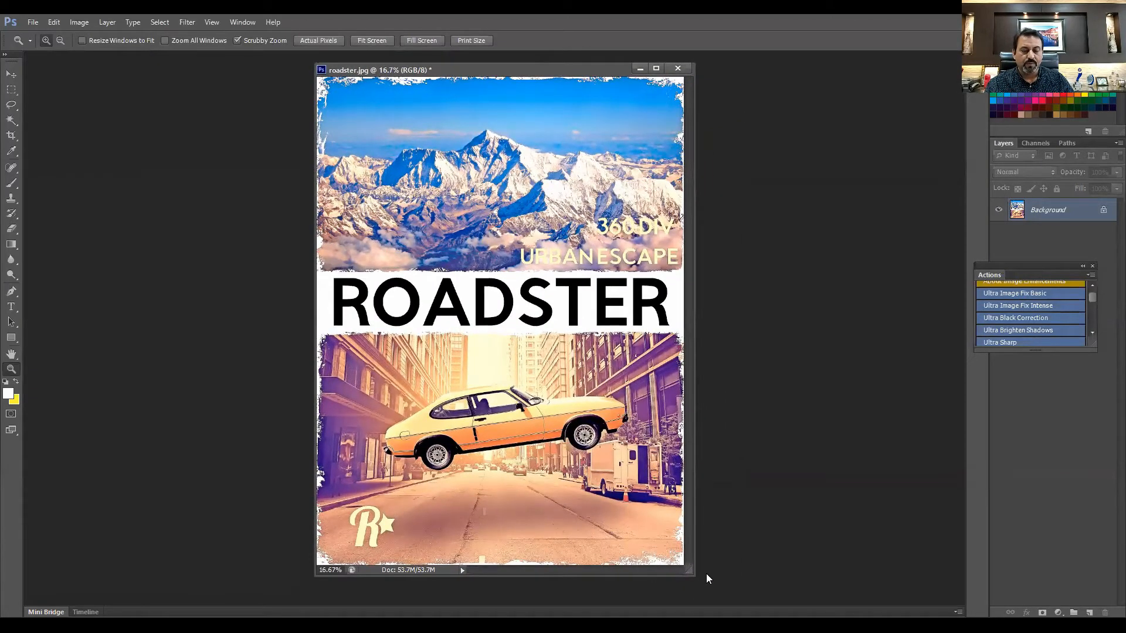
pyautogui.moveTo(692, 576); pyautogui.dragTo(762, 604)
pyautogui.moveTo(1050, 273); pyautogui.dragTo(885, 93)
pyautogui.moveTo(894, 171); pyautogui.dragTo(925, 458)
pyautogui.scroll(-6, 935, 200)
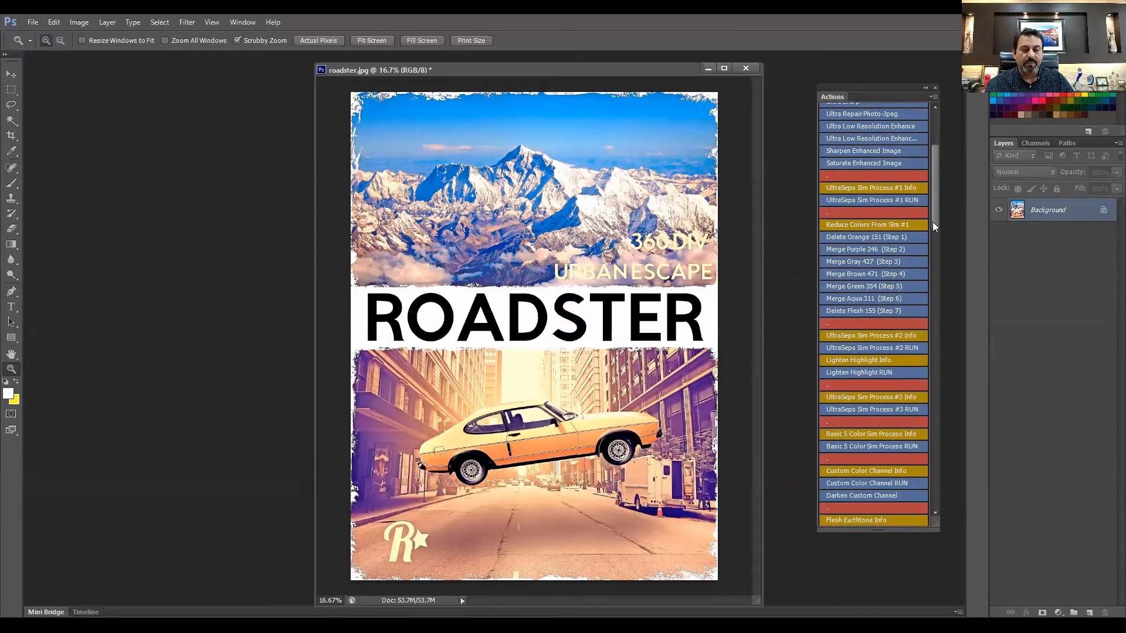
# - Run the UltraSeps Sim Process #3 action on the roadster image with its channels in view
pyautogui.click(1036, 143)
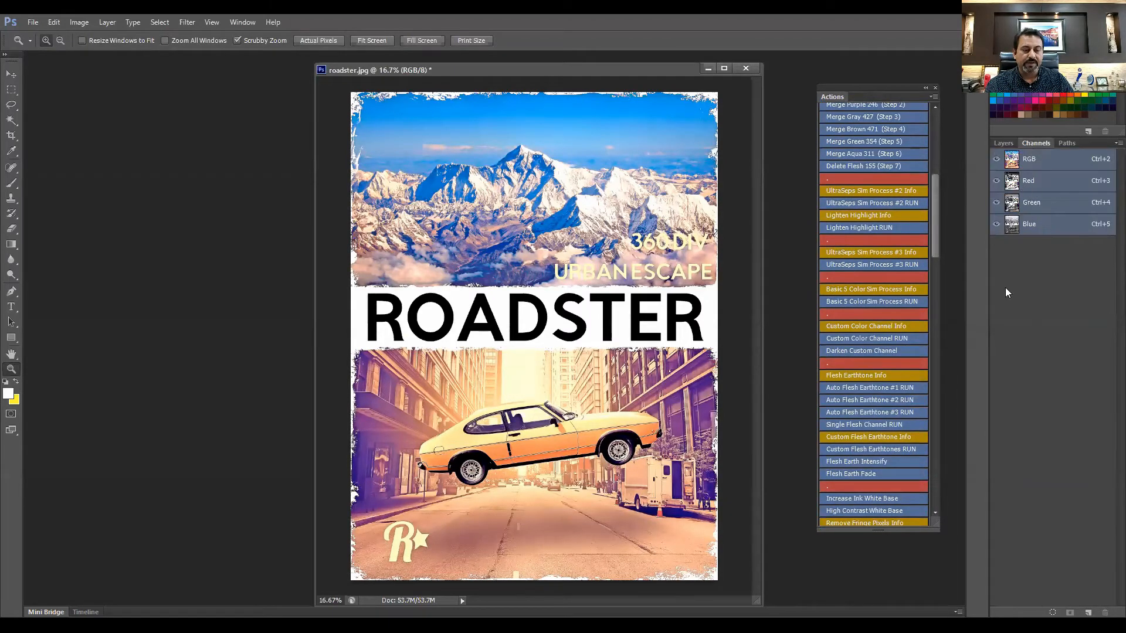
pyautogui.click(876, 264)
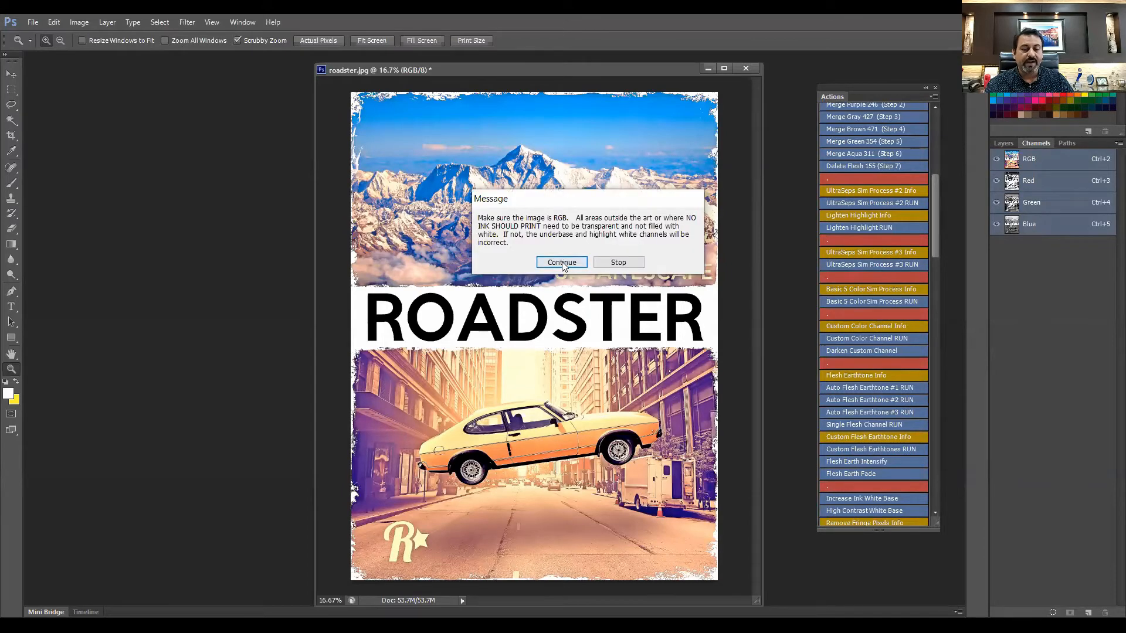
pyautogui.click(563, 264)
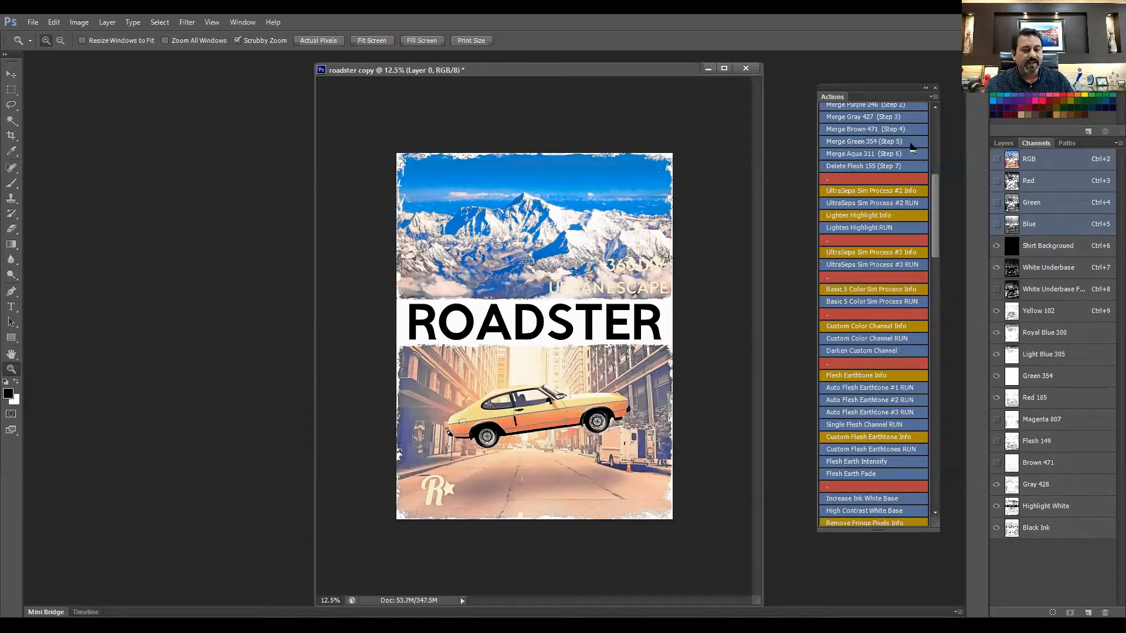
# - Collapse the Actions list and delete the RGB channels from the roadster copy, flattening its visible layers
pyautogui.click(926, 87)
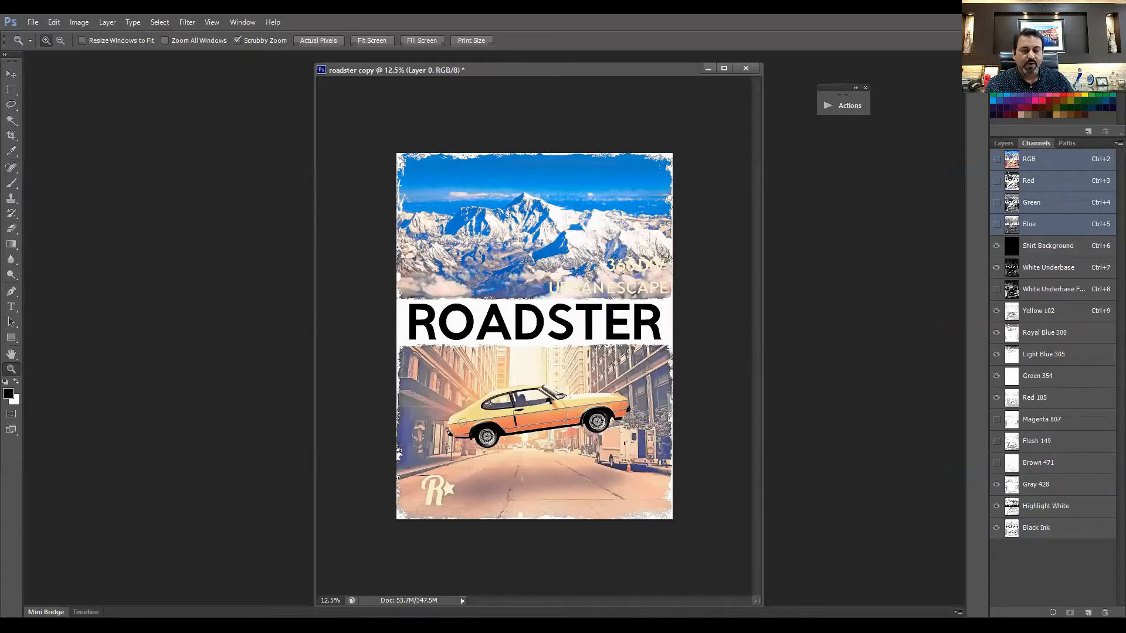
pyautogui.rightClick(1076, 205)
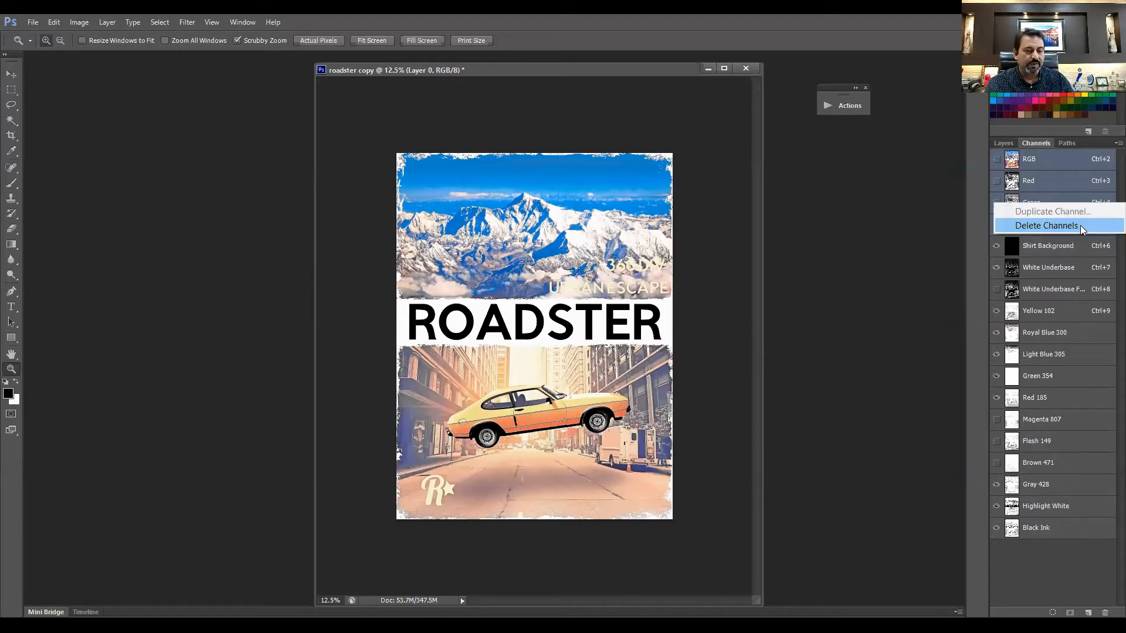
pyautogui.click(1082, 227)
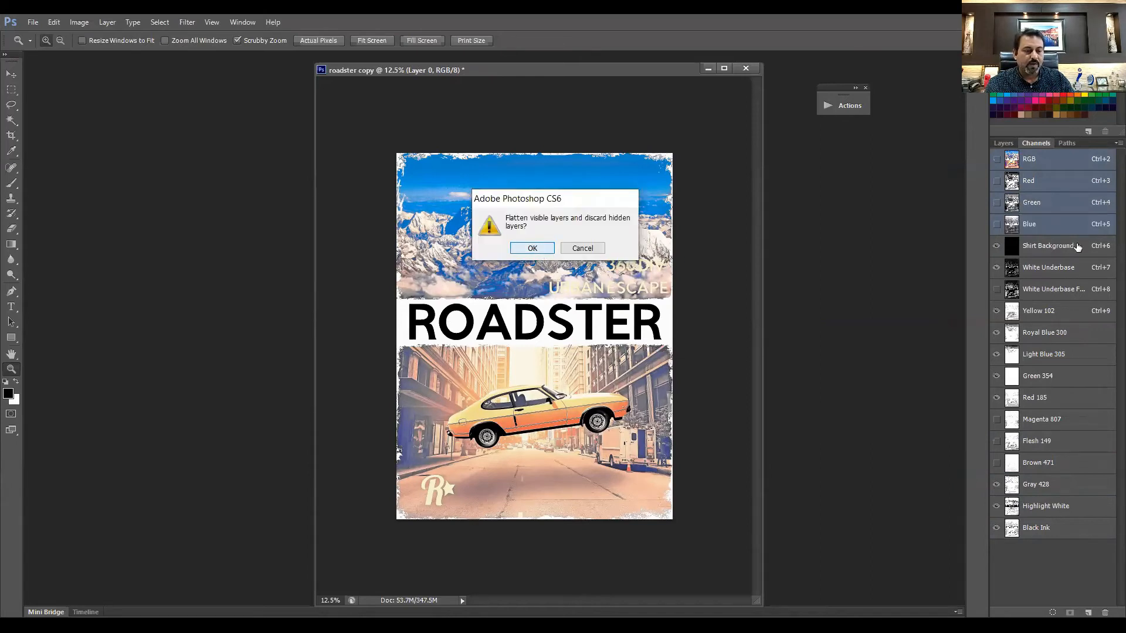
pyautogui.press('Return')
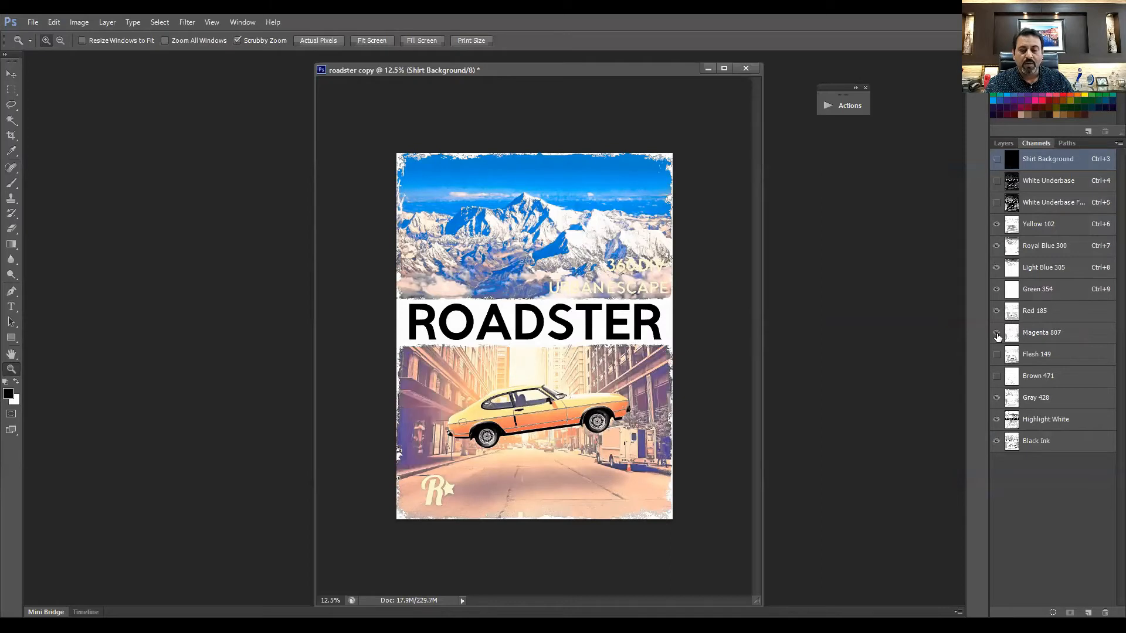
# - Preview the separation by toggling Gray 428, Highlight White and Black Ink, with Shirt Background and White Underbase shown
pyautogui.click(998, 400)
pyautogui.click(999, 401)
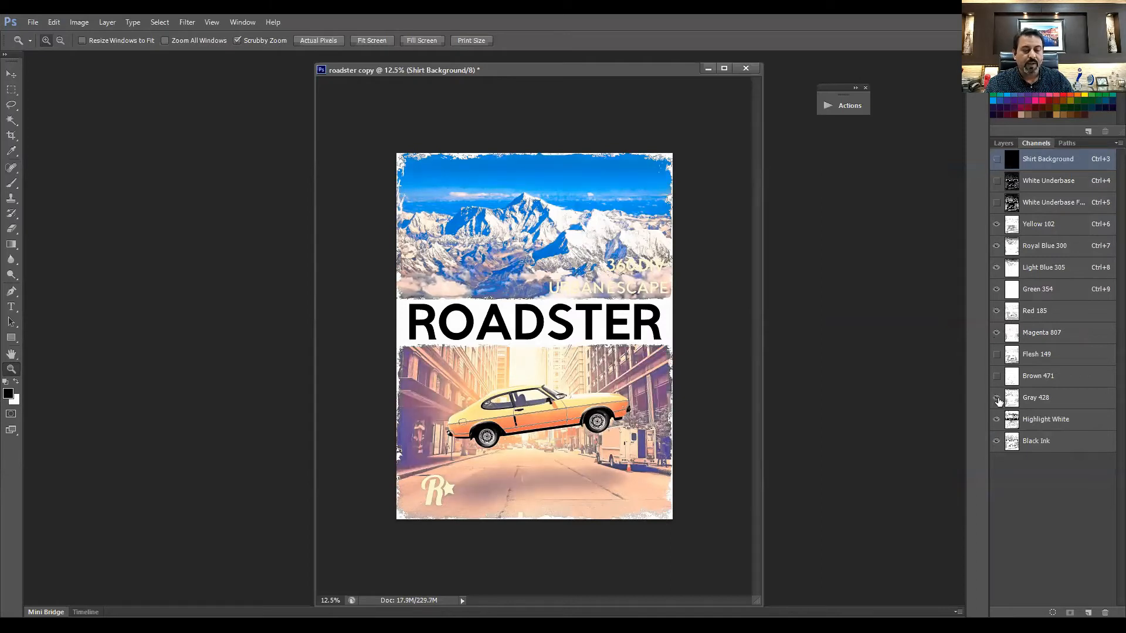
pyautogui.click(997, 421)
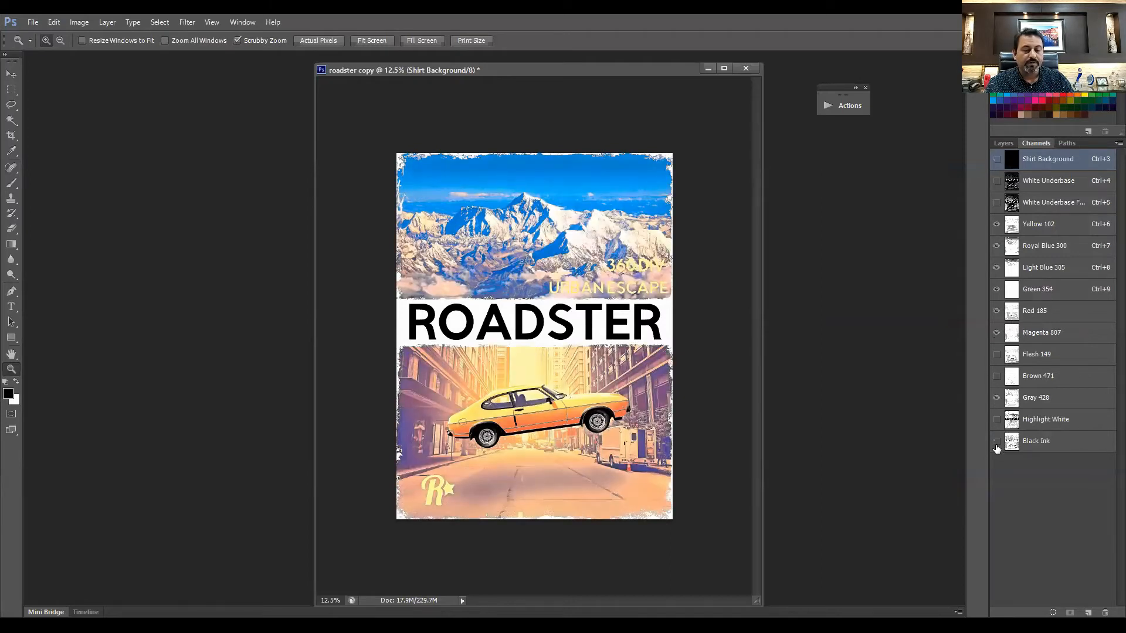
pyautogui.click(997, 447)
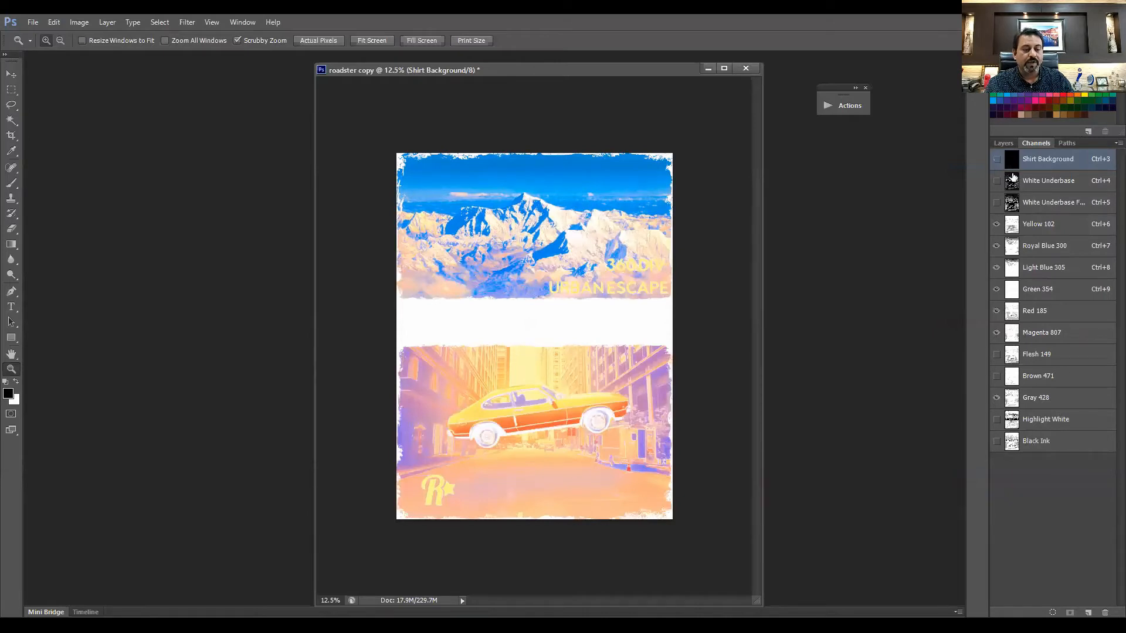
pyautogui.click(997, 160)
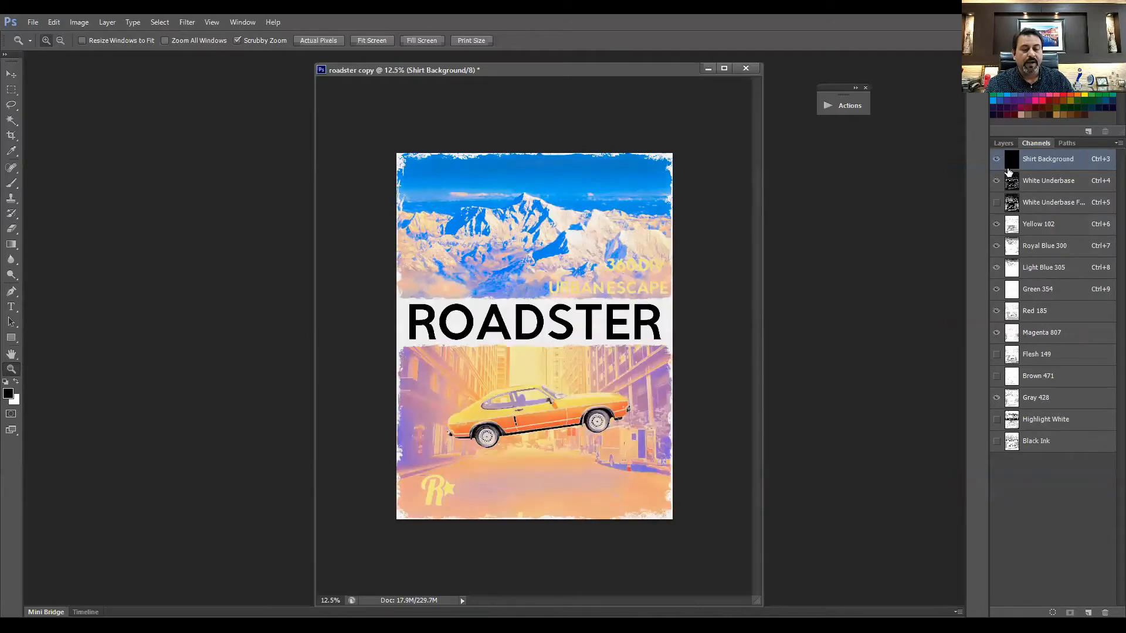
pyautogui.click(997, 441)
# - Delete the White Underbase For Blacks channel and hide all ink channels except Shirt Background and White Underbase
pyautogui.rightClick(1041, 204)
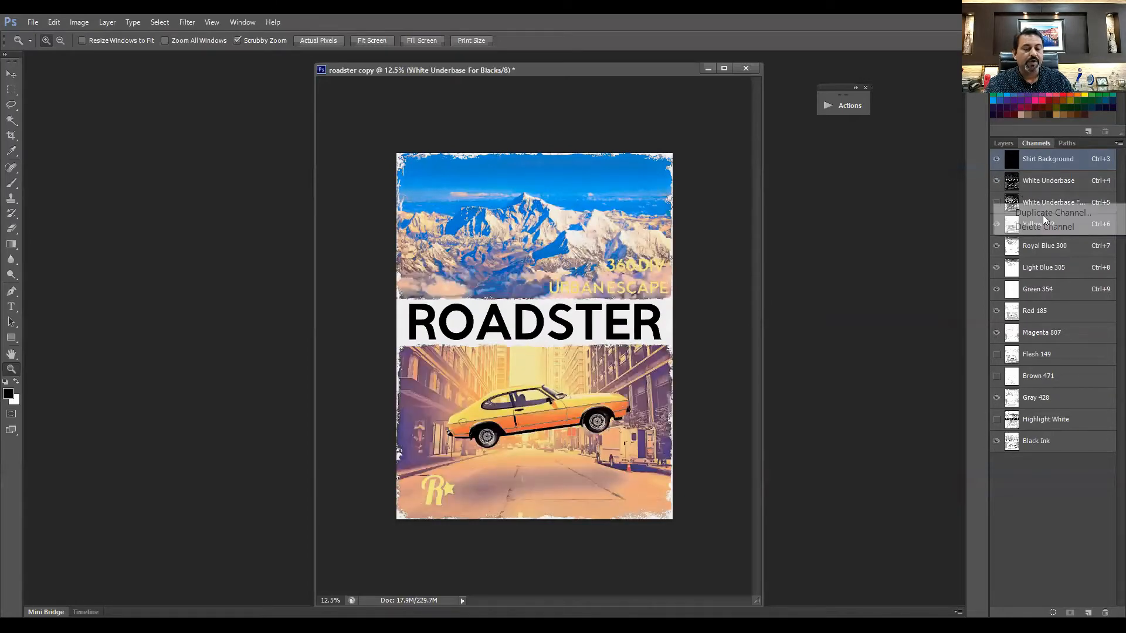
pyautogui.click(1045, 227)
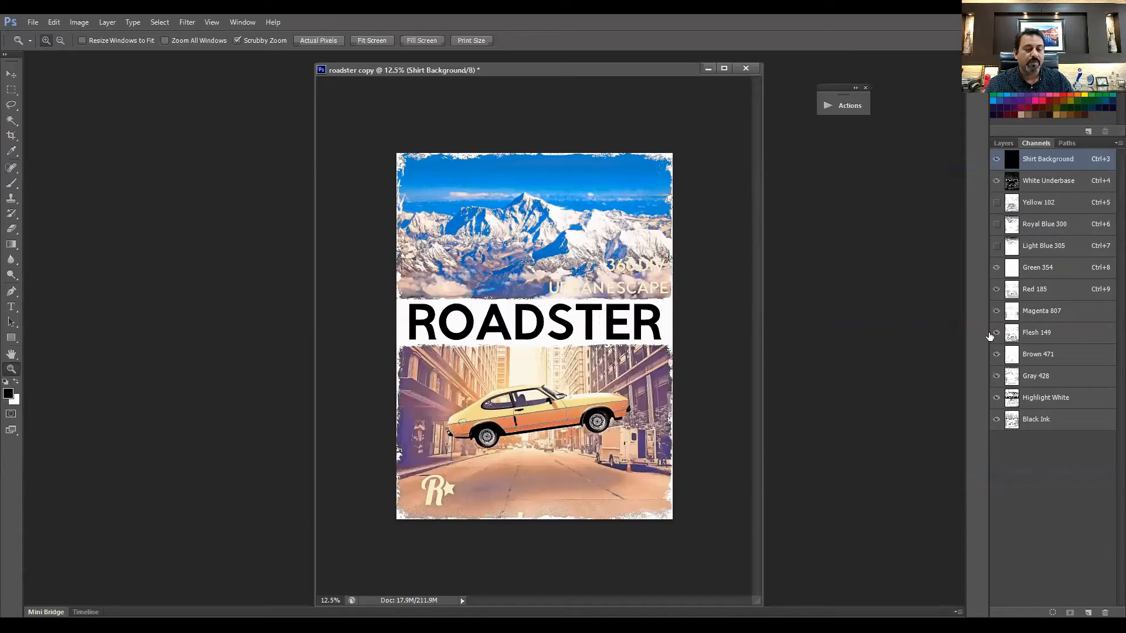
pyautogui.moveTo(989, 336); pyautogui.dragTo(999, 444)
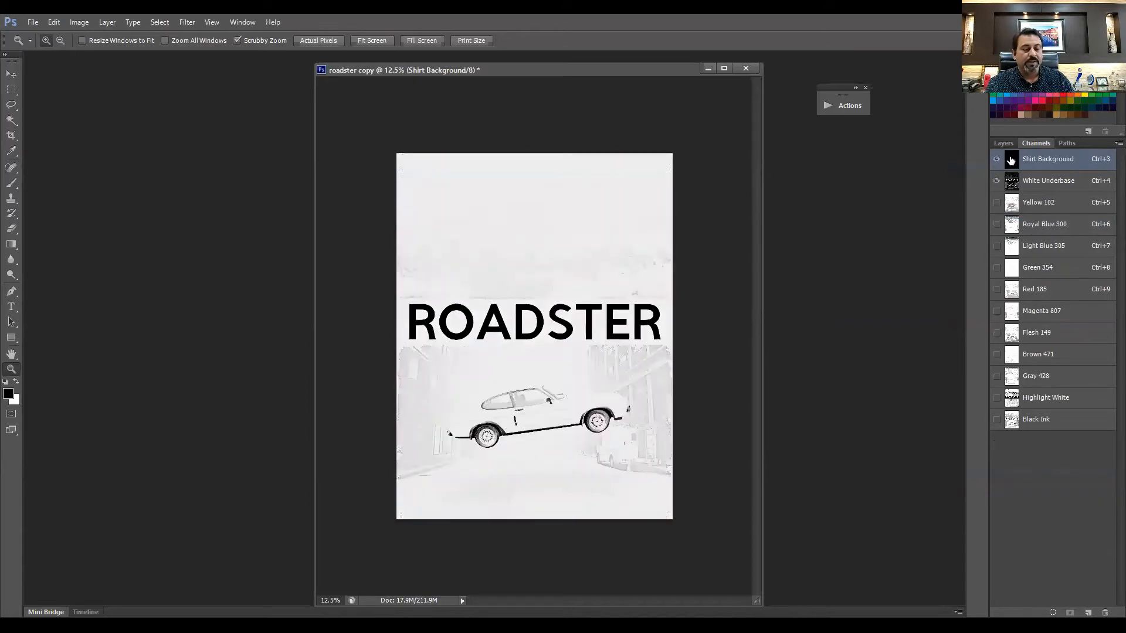
pyautogui.click(996, 180)
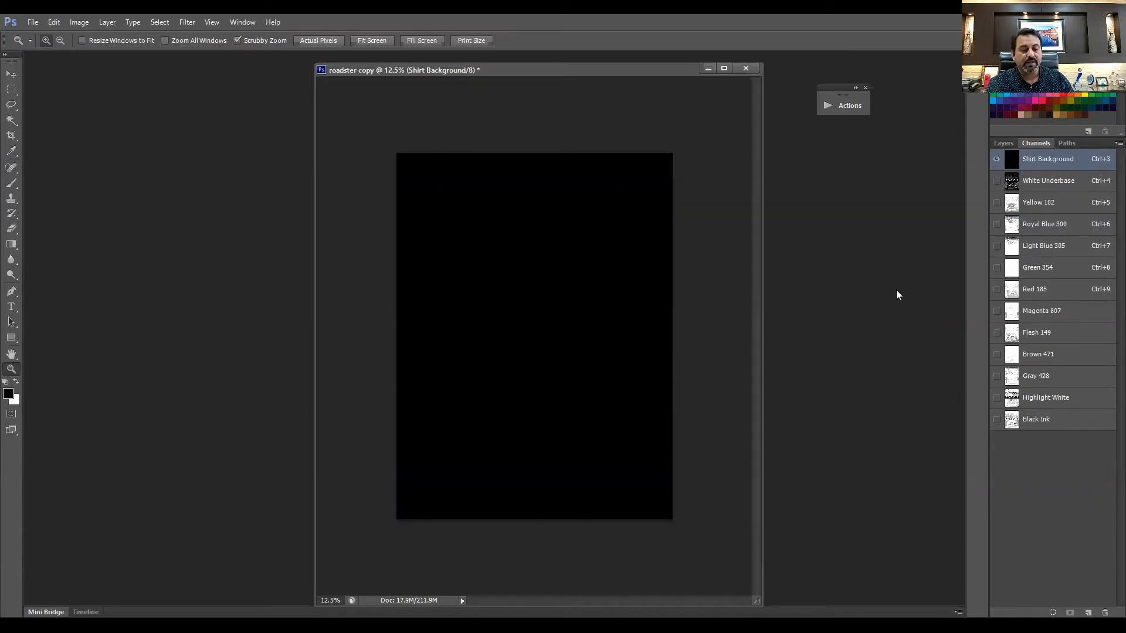
pyautogui.click(995, 183)
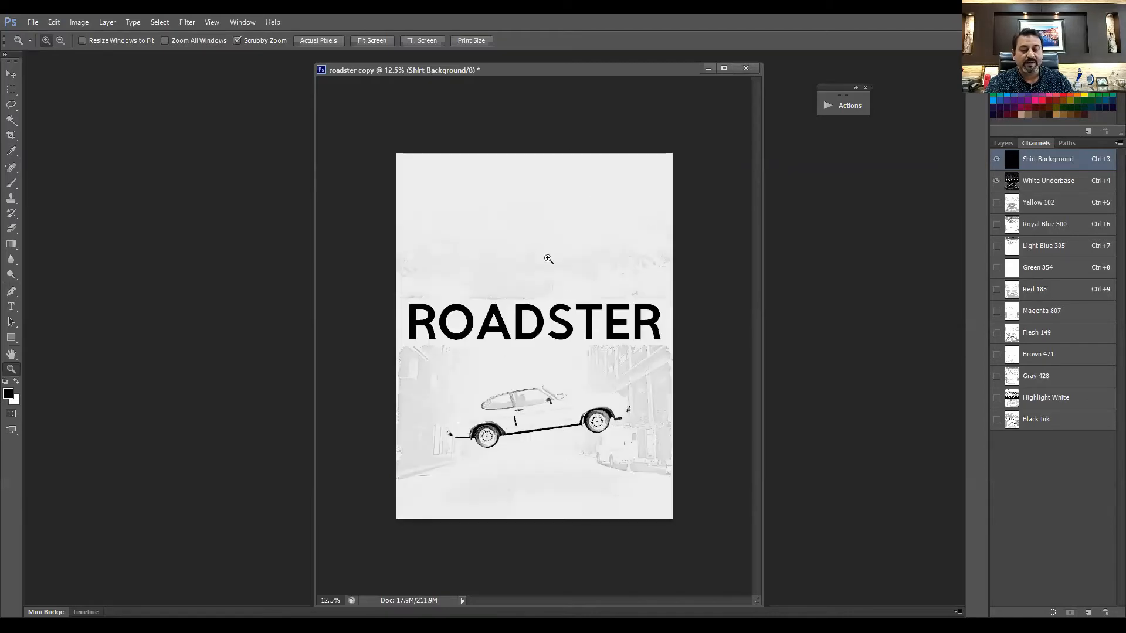
# - Show Yellow 102, Royal Blue 300 and Light Blue 305 over the underbase and delete the Green 354 channel
pyautogui.click(996, 204)
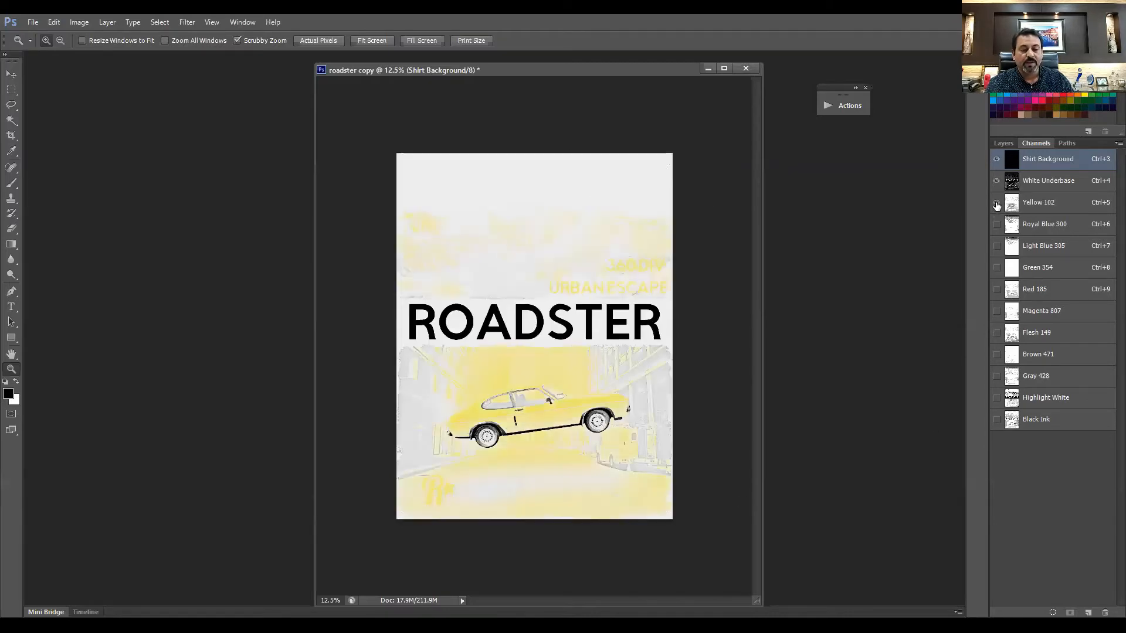
pyautogui.click(997, 224)
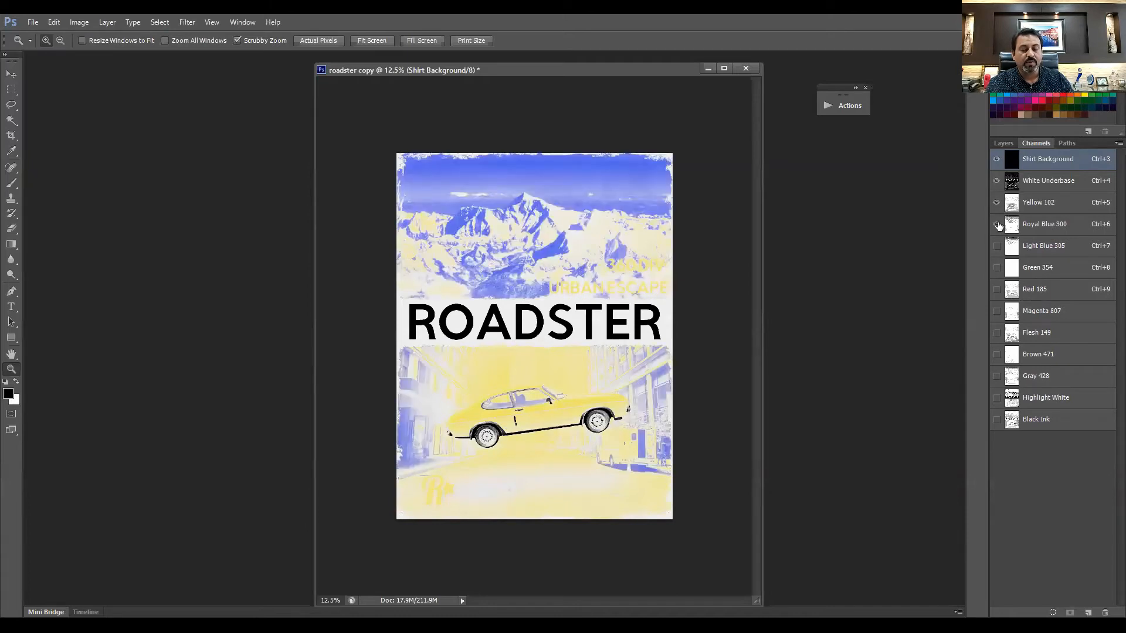
pyautogui.click(997, 247)
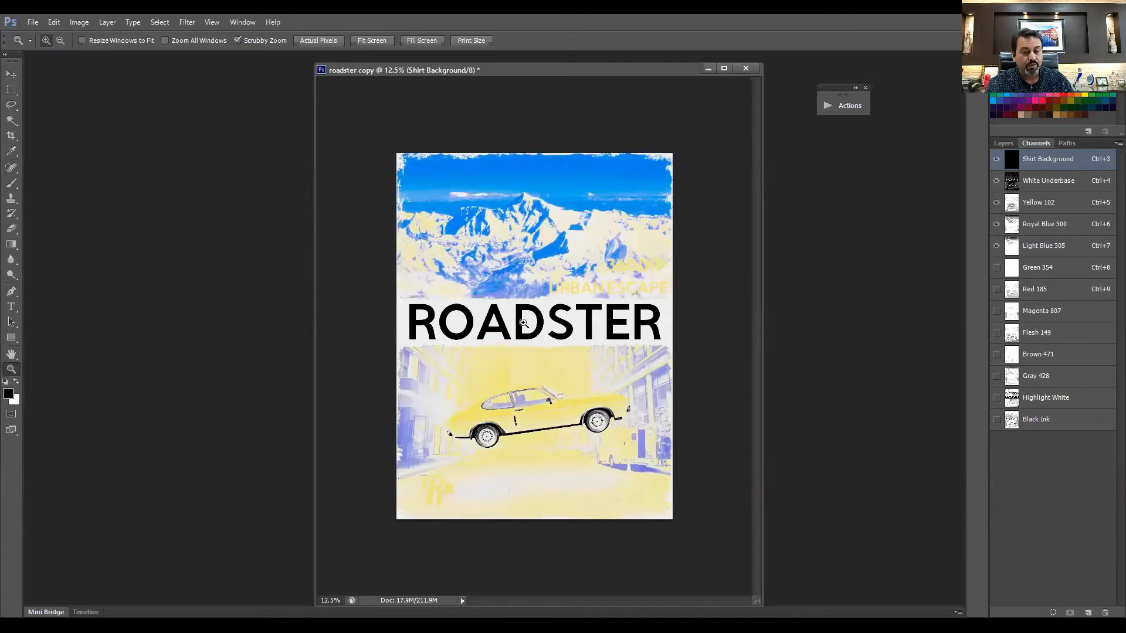
pyautogui.rightClick(998, 274)
pyautogui.click(997, 284)
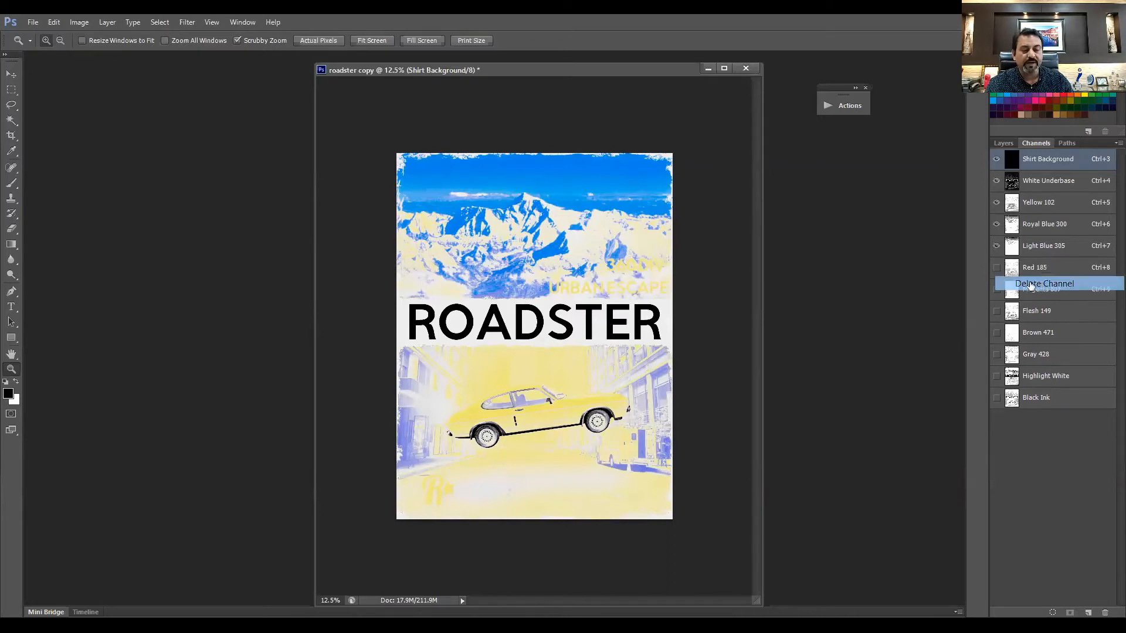
# - Add Red 185, Magenta 807, Flesh 149 and Brown 471 to the visible channels, viewing Flesh 149 on its own as well
pyautogui.click(997, 268)
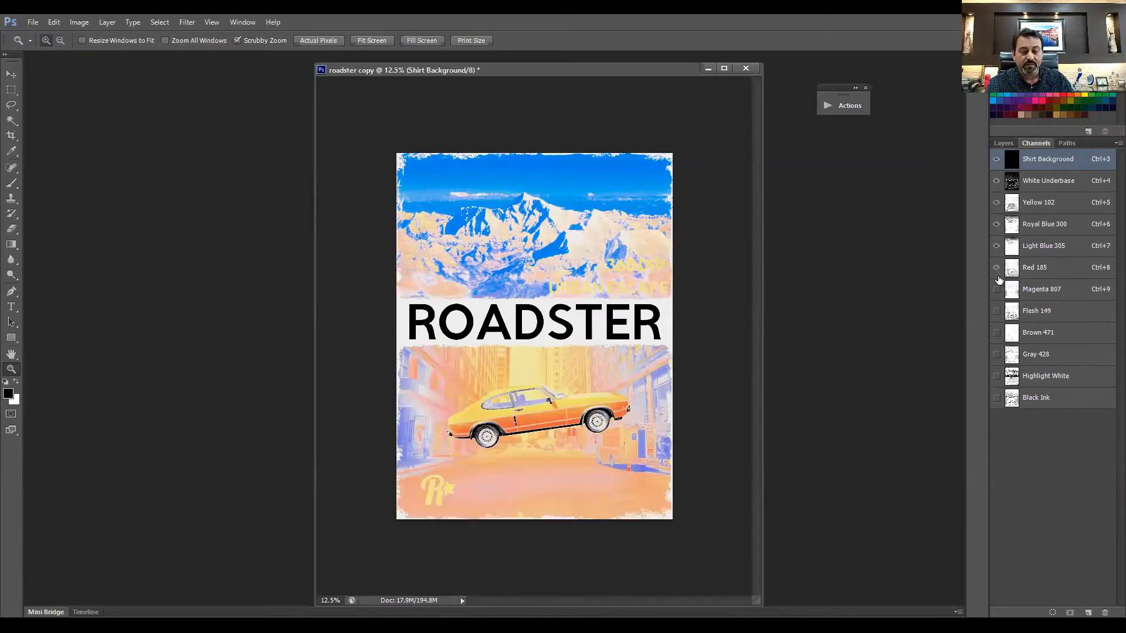
pyautogui.click(997, 290)
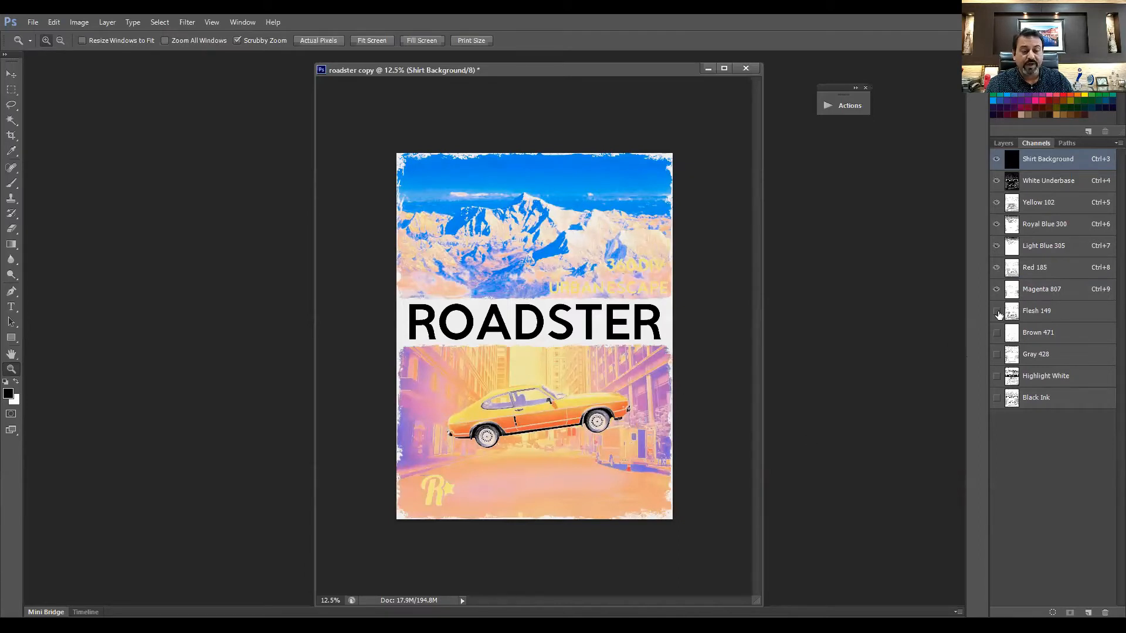
pyautogui.rightClick(1035, 314)
pyautogui.click(997, 315)
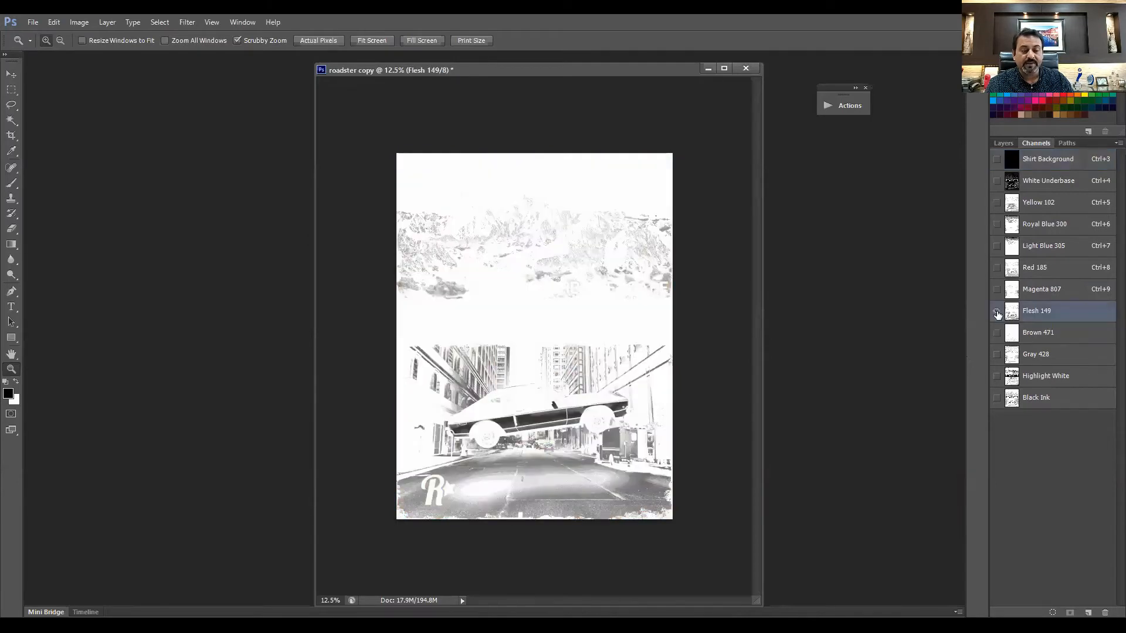
pyautogui.moveTo(996, 160); pyautogui.dragTo(1019, 324)
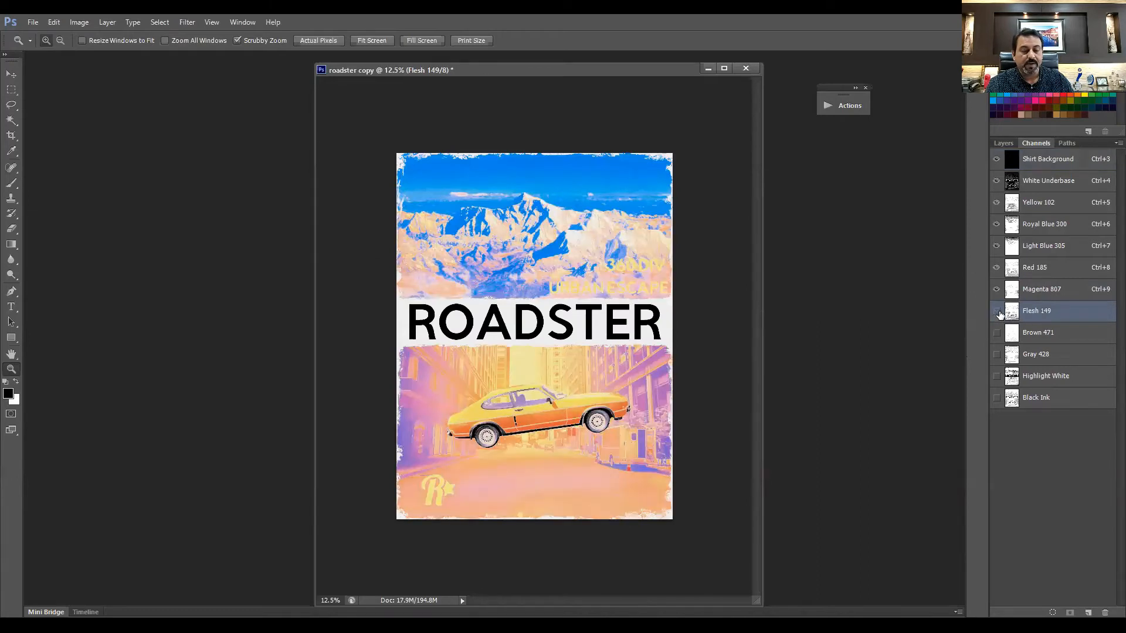
pyautogui.click(999, 314)
pyautogui.click(999, 333)
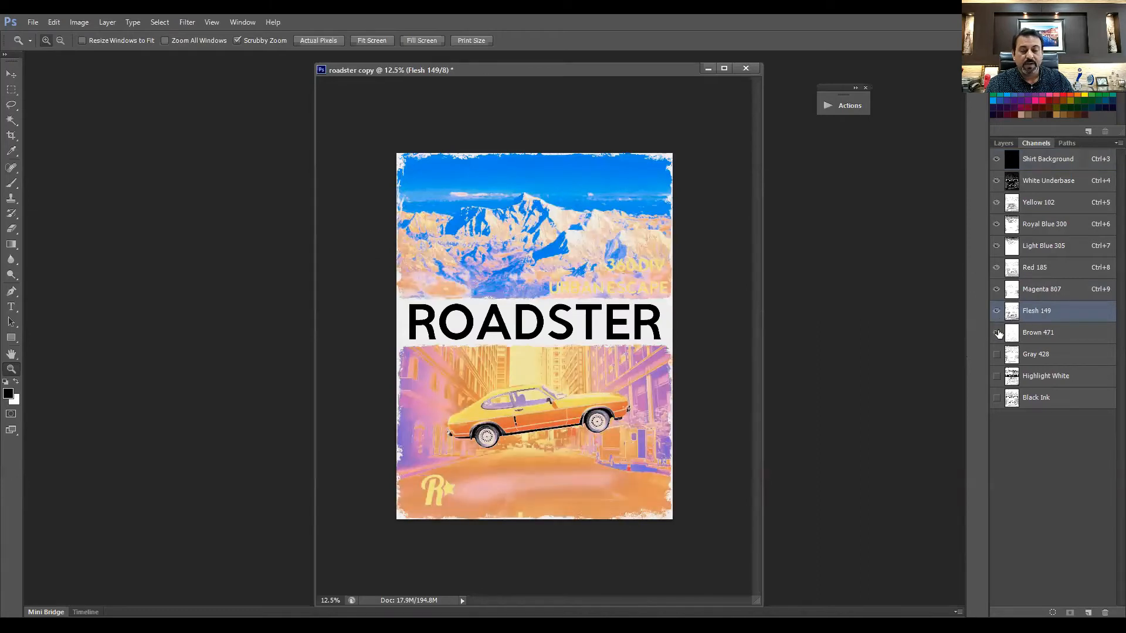
# - Delete the Brown 471, Gray 428, Highlight White and Shirt Background channels from the separation
pyautogui.rightClick(1045, 334)
pyautogui.click(1050, 354)
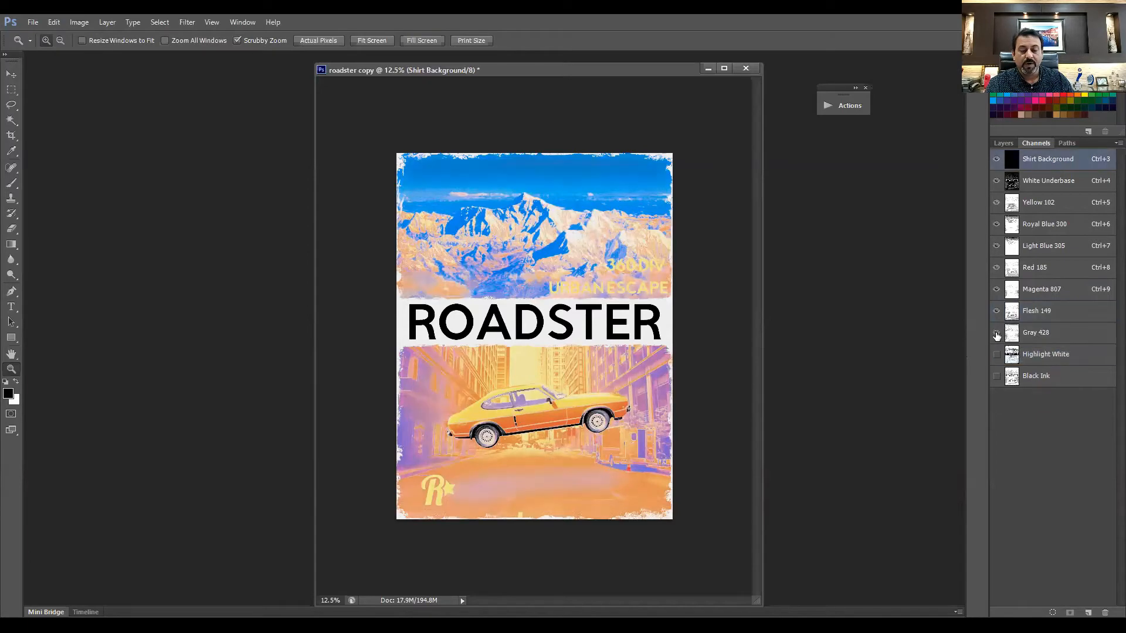
pyautogui.rightClick(1034, 335)
pyautogui.click(1036, 354)
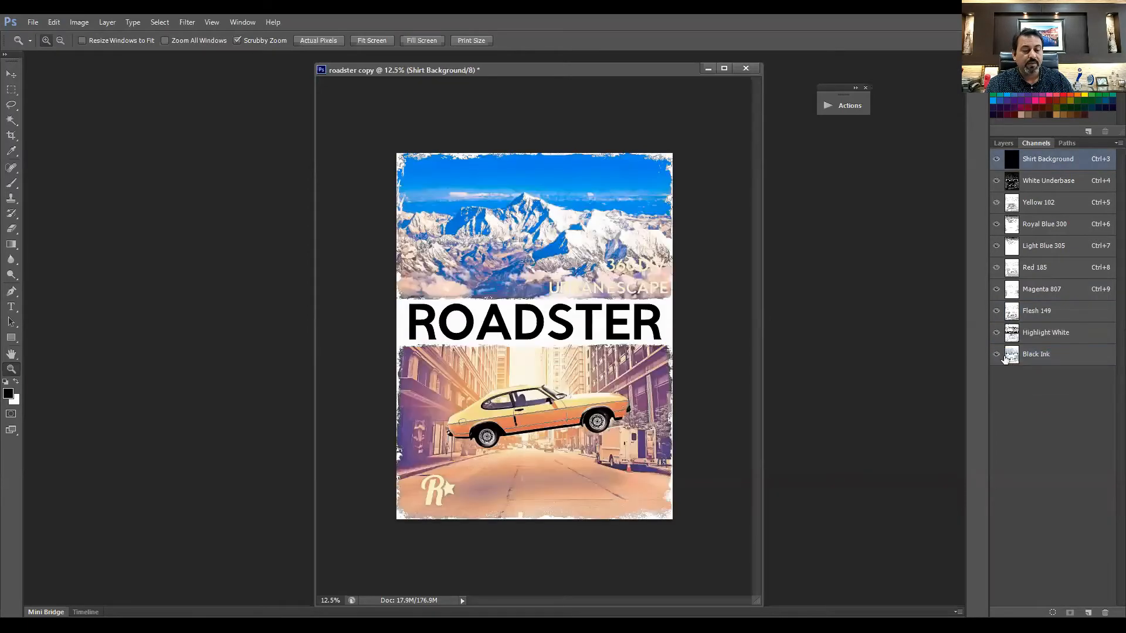
pyautogui.rightClick(1035, 333)
pyautogui.click(1036, 353)
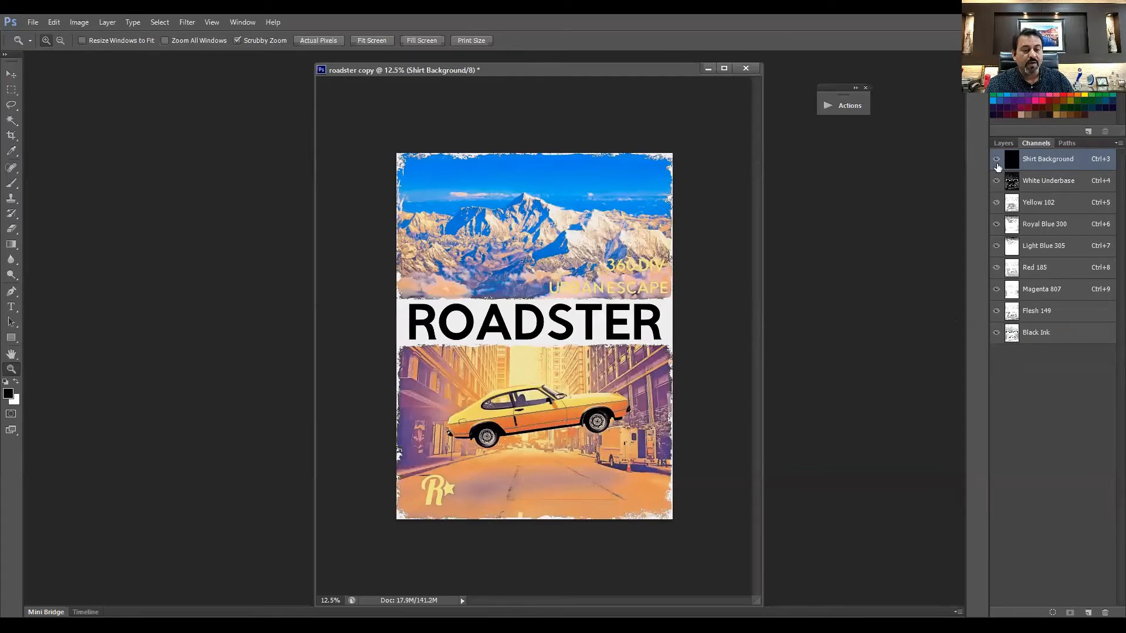
pyautogui.rightClick(1037, 164)
pyautogui.click(1040, 184)
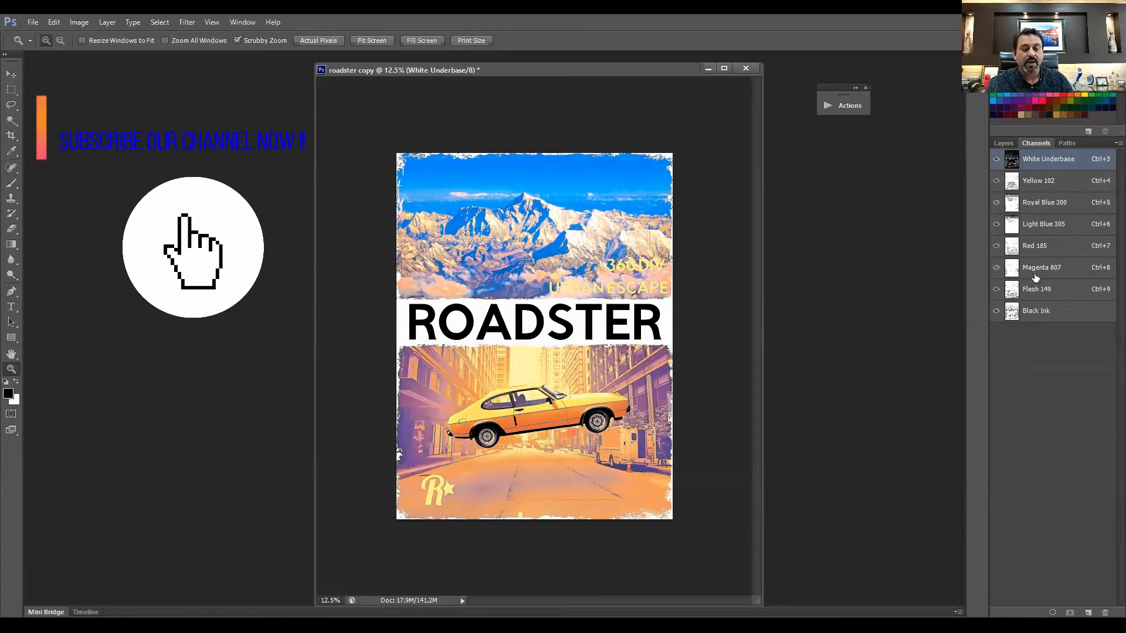
# - Compare the composite with and without the Magenta 807 and Flesh 149 channels
pyautogui.click(996, 268)
pyautogui.click(997, 268)
pyautogui.click(996, 268)
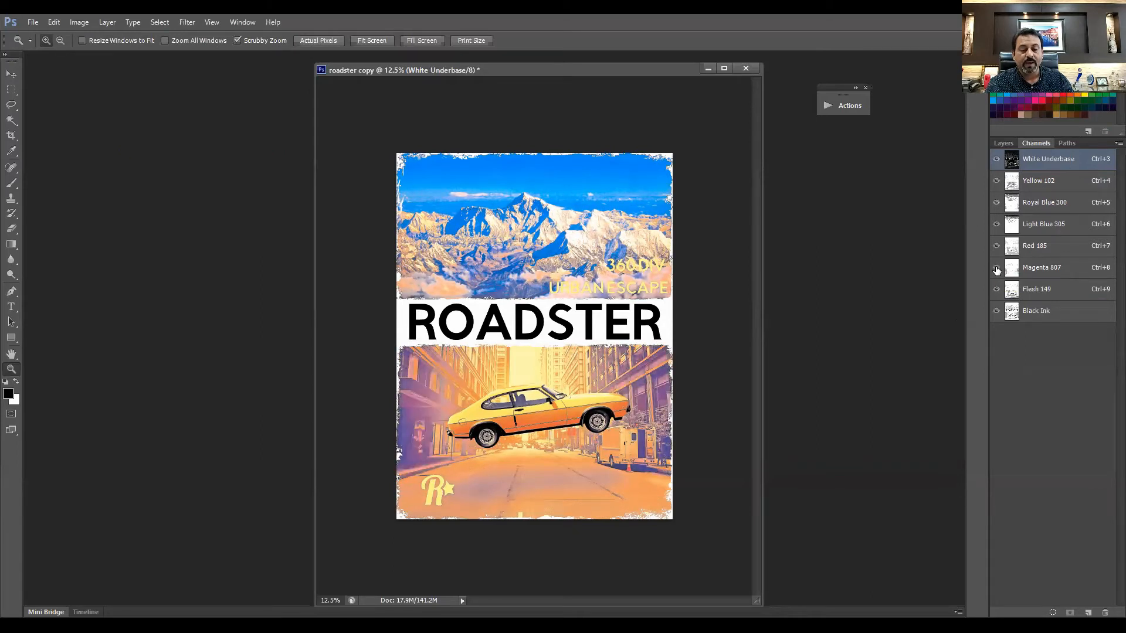
pyautogui.click(996, 268)
pyautogui.click(997, 268)
pyautogui.click(997, 290)
pyautogui.click(997, 289)
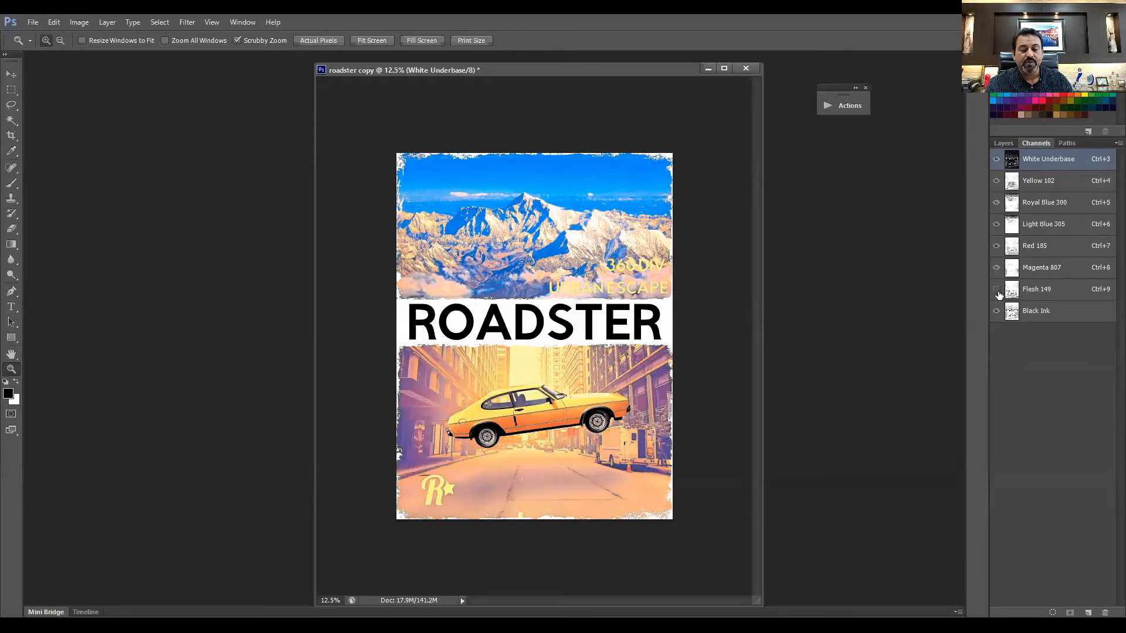
# - Delete the Flesh 149 channel and check the composite with Black Ink toggled off and on
pyautogui.rightClick(1036, 290)
pyautogui.click(1038, 310)
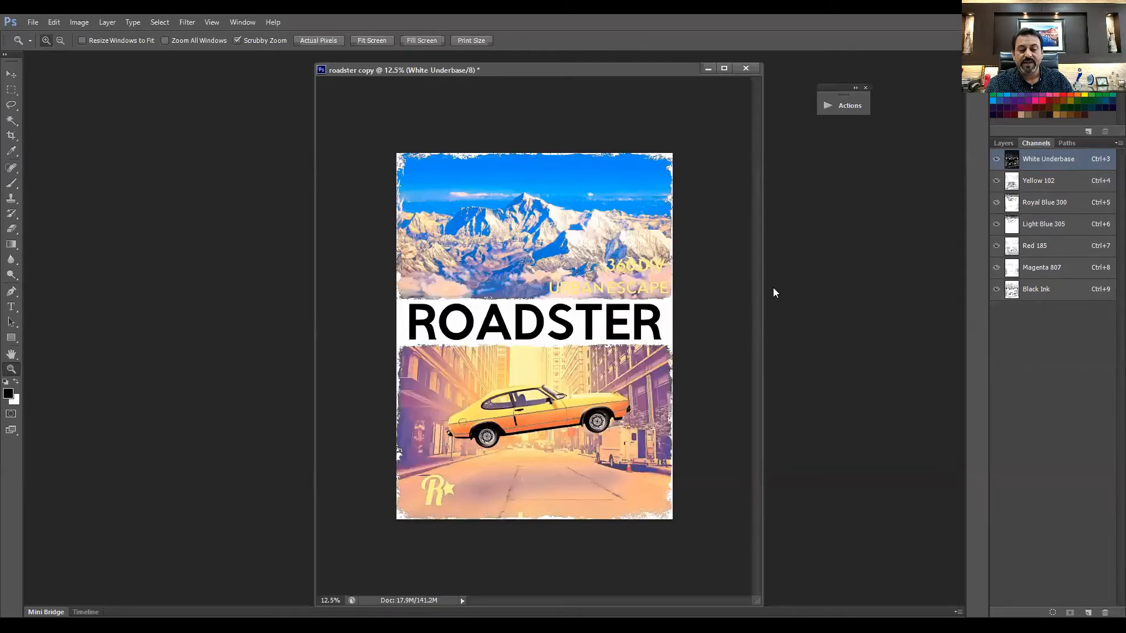
pyautogui.click(997, 289)
pyautogui.click(997, 289)
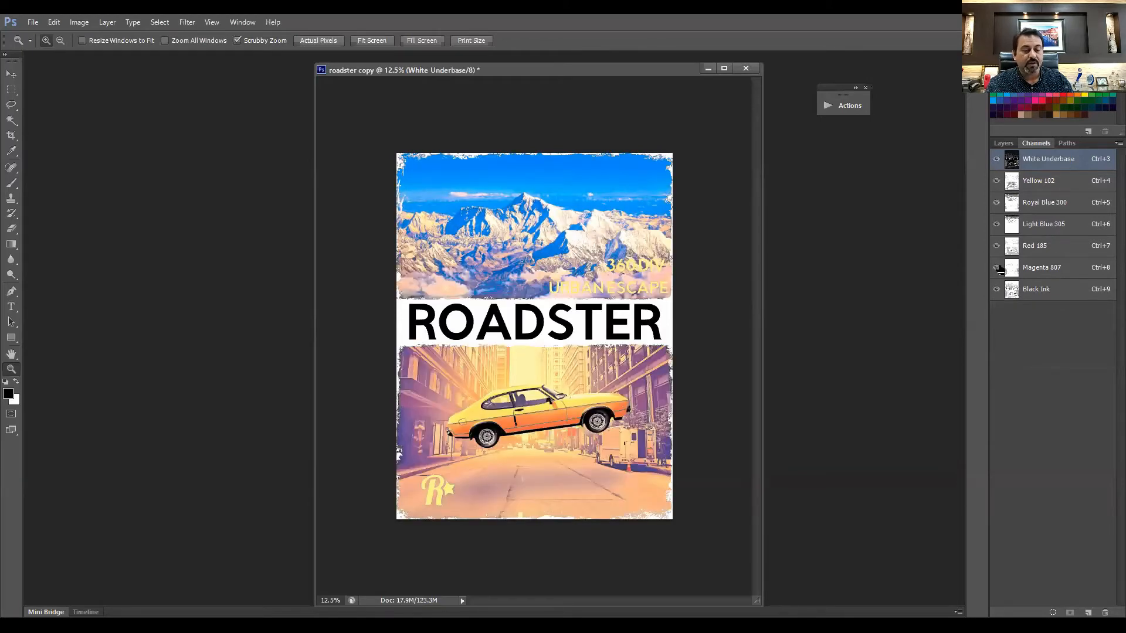
# - Compare the composite with the Magenta 807 and Light Blue 305 channels hidden and shown
pyautogui.click(997, 271)
pyautogui.click(997, 272)
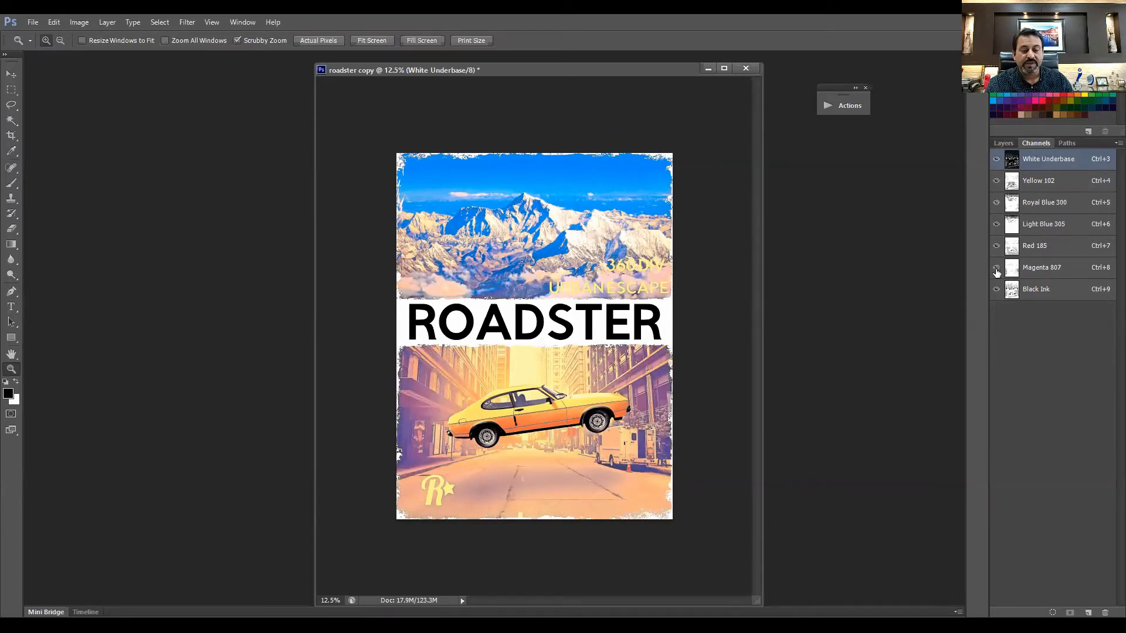
pyautogui.click(997, 272)
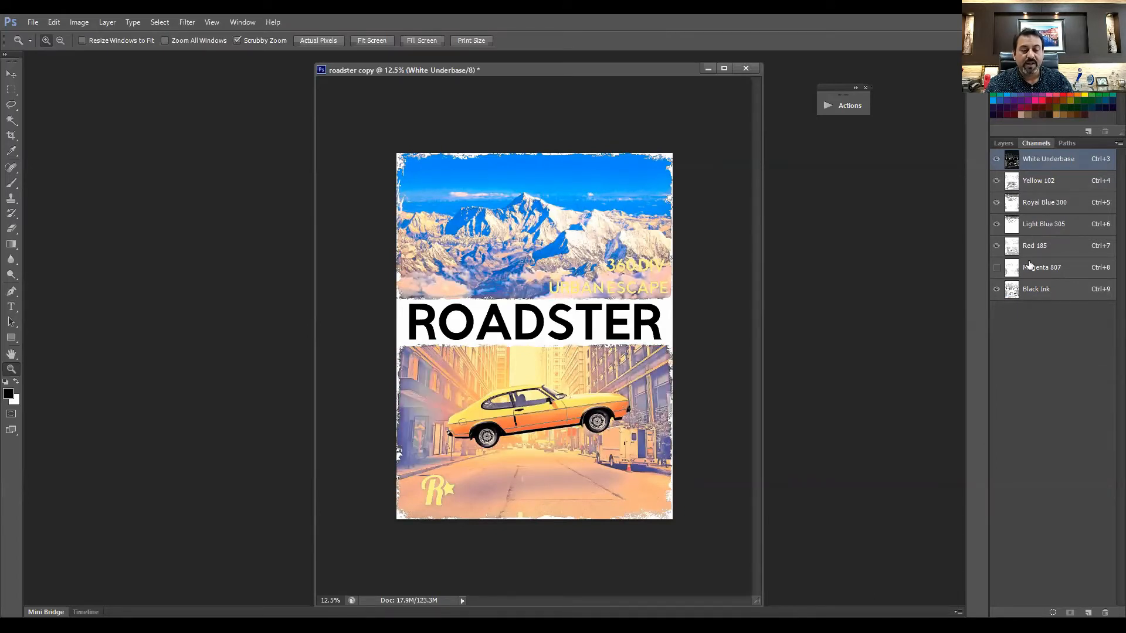
pyautogui.click(997, 268)
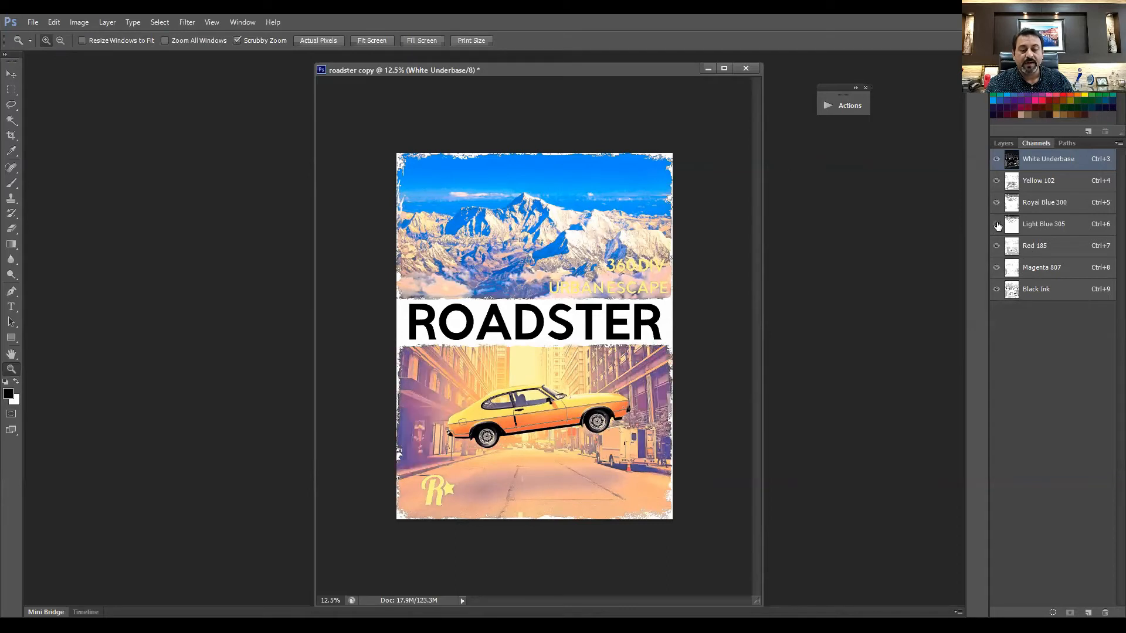
pyautogui.click(997, 226)
pyautogui.click(997, 225)
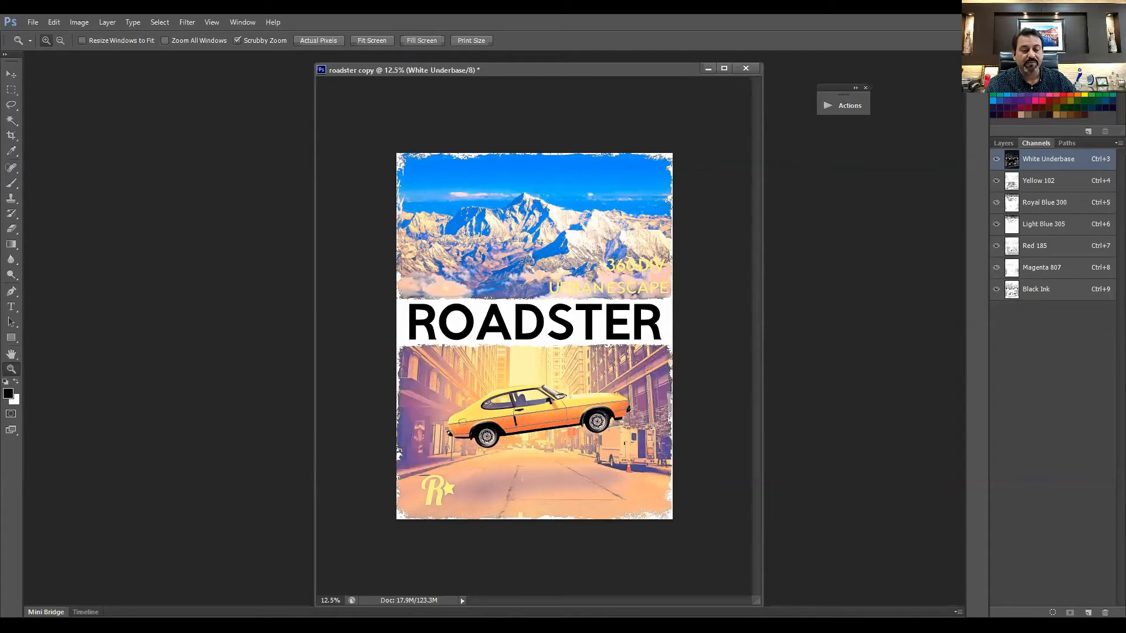
# - Compare the composite with the Yellow 102 channel hidden and shown
pyautogui.click(997, 182)
pyautogui.click(997, 182)
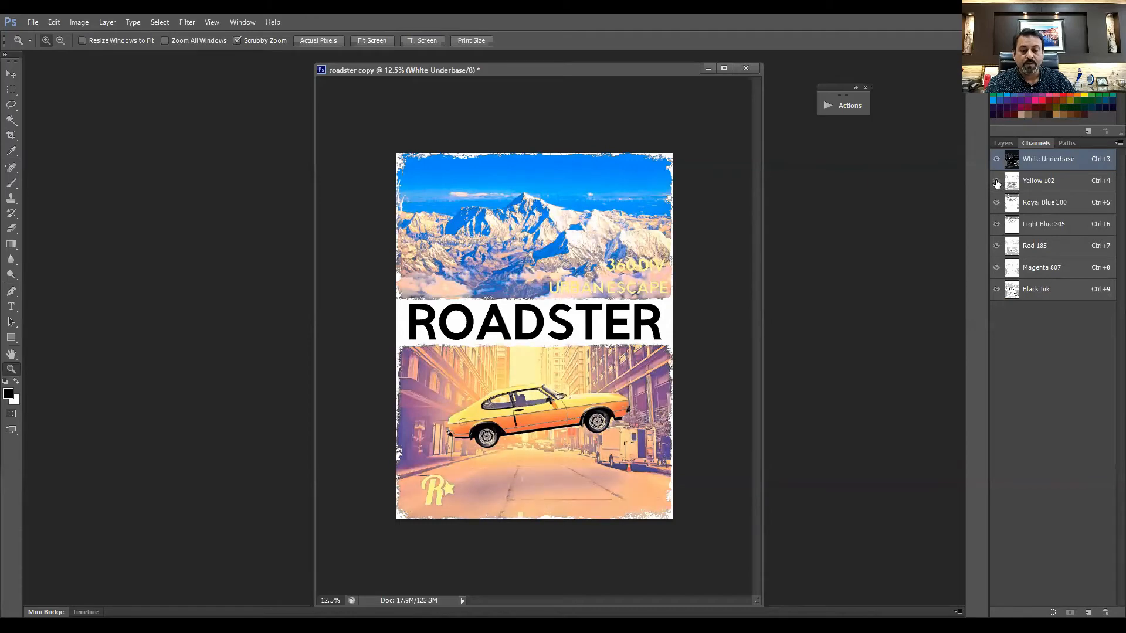
pyautogui.click(997, 182)
pyautogui.click(997, 182)
pyautogui.click(997, 182)
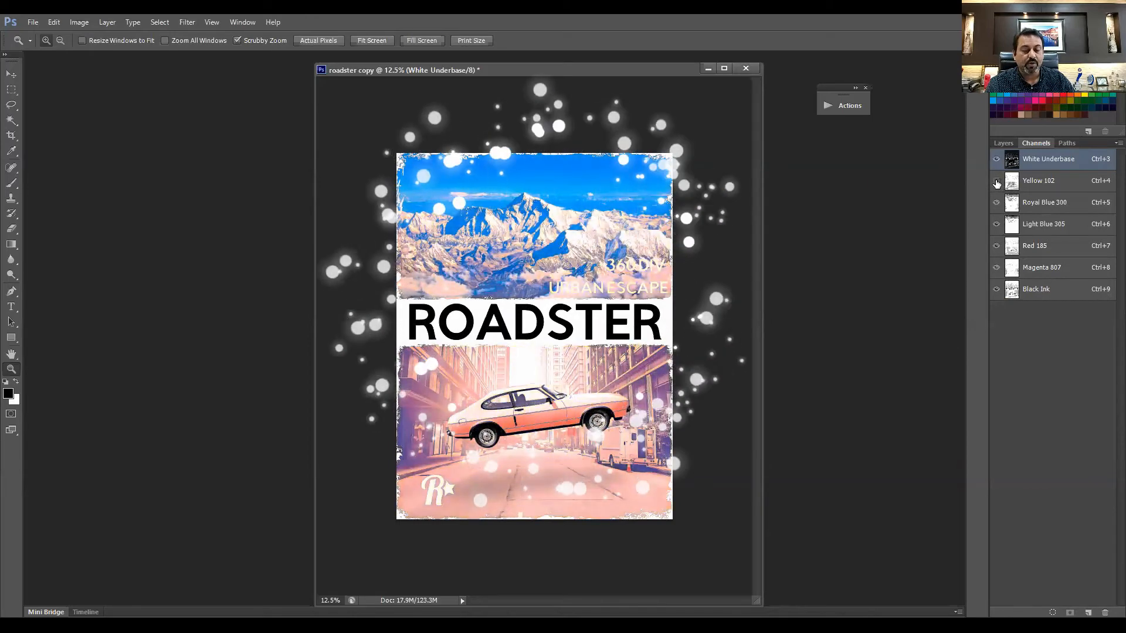
pyautogui.click(997, 181)
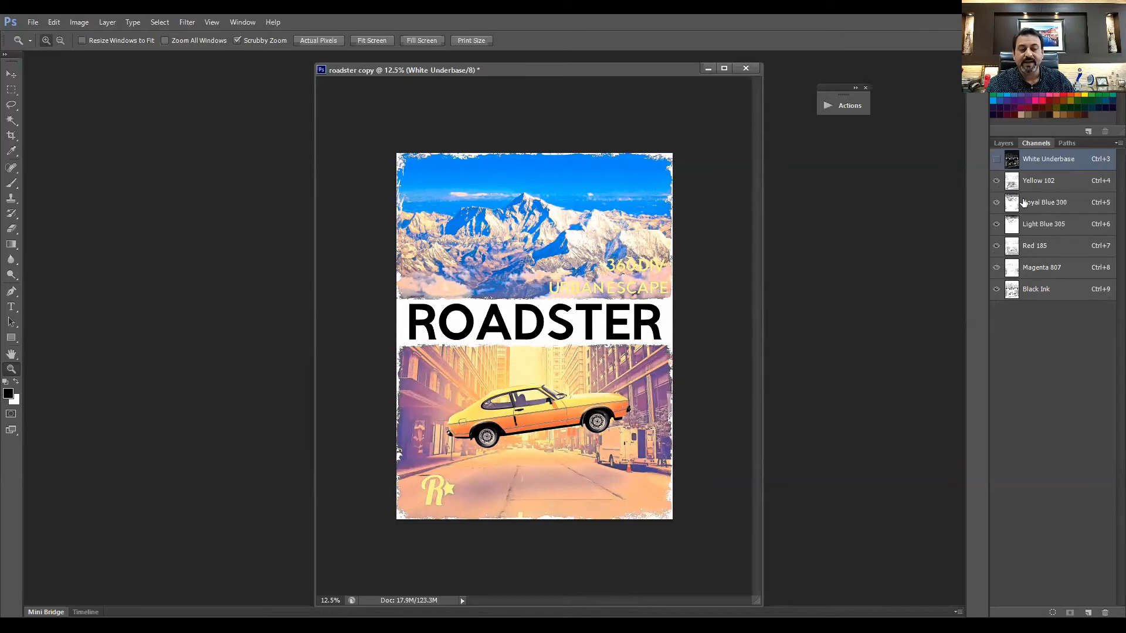
# - Rebuild the composite channel by channel, from White Underbase and Yellow 102 through the blues, Red 185, Magenta 807 and Black Ink
pyautogui.moveTo(997, 202); pyautogui.dragTo(997, 289)
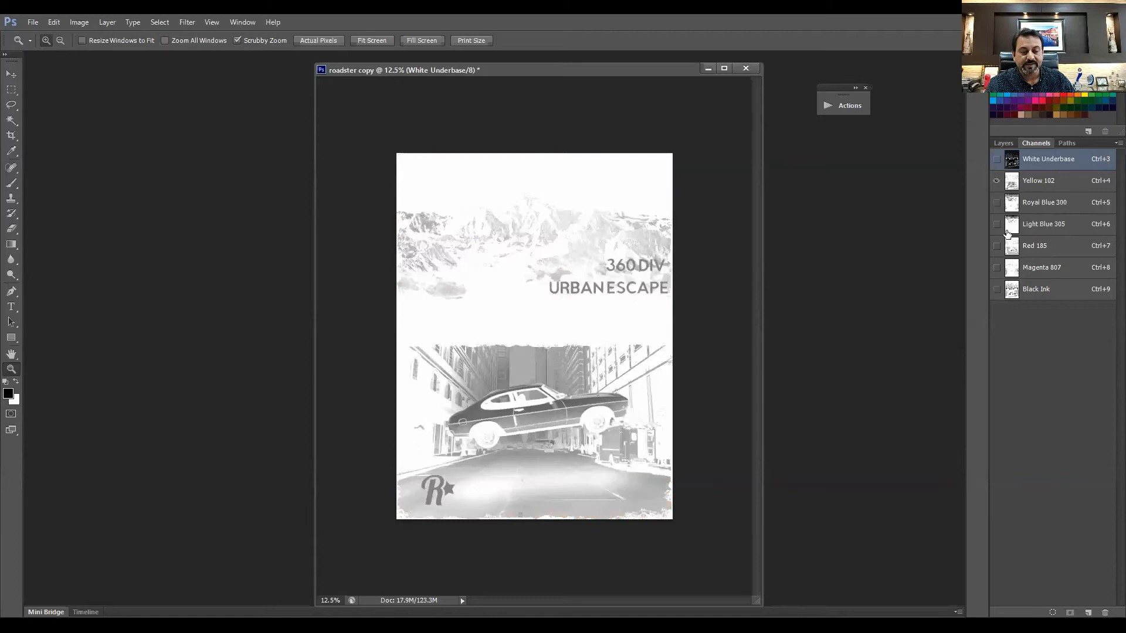
pyautogui.click(997, 159)
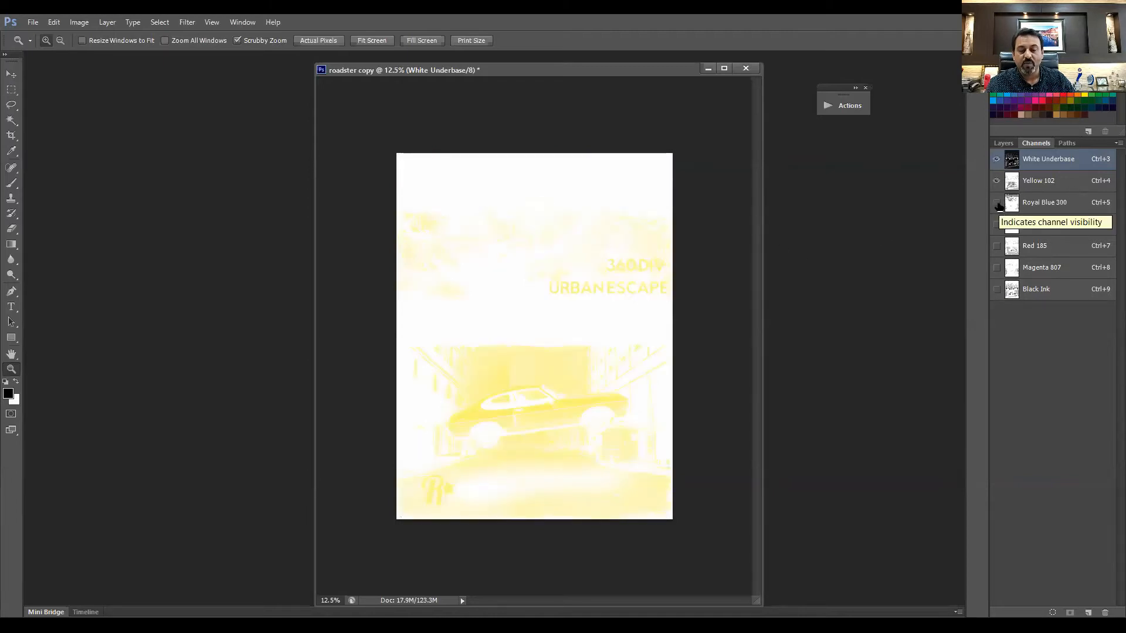
pyautogui.click(997, 203)
pyautogui.click(996, 226)
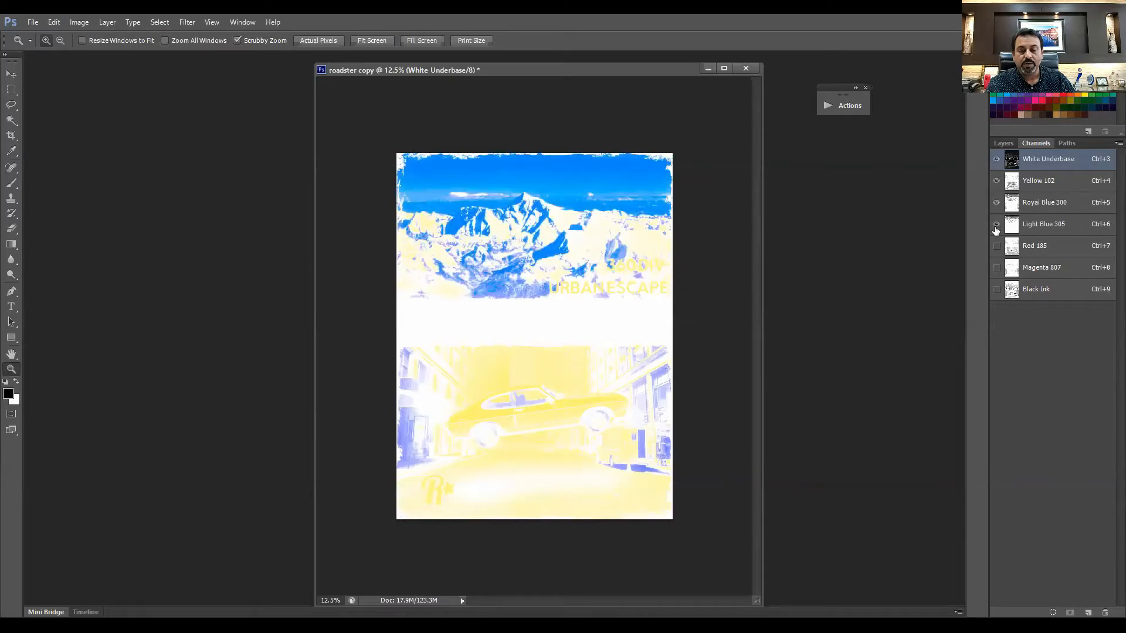
pyautogui.click(996, 247)
pyautogui.click(996, 268)
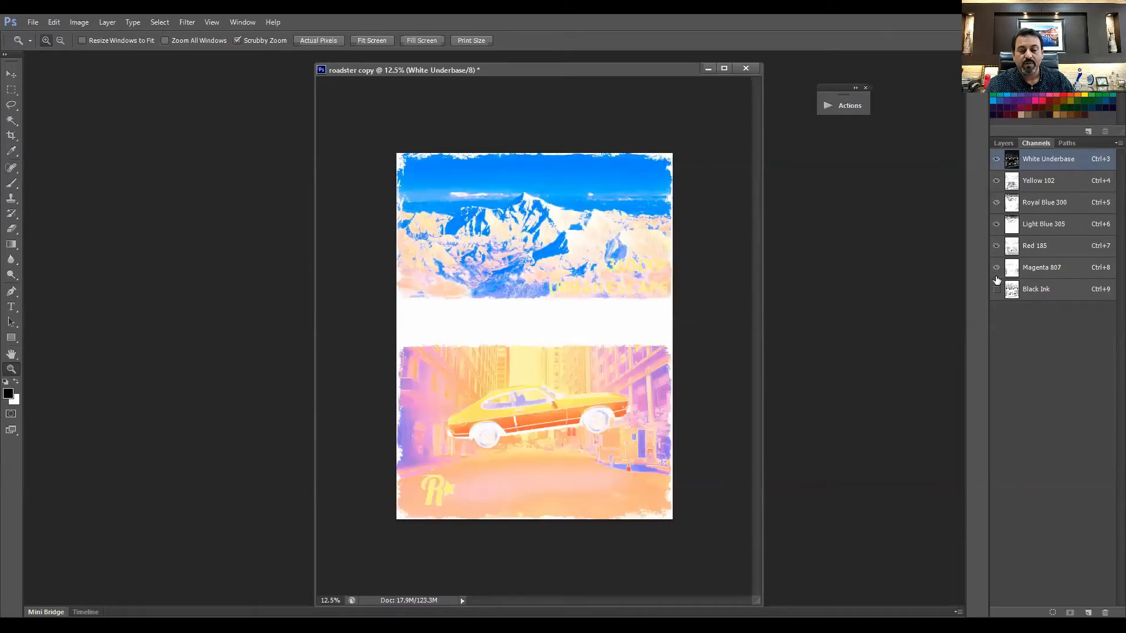
pyautogui.click(997, 289)
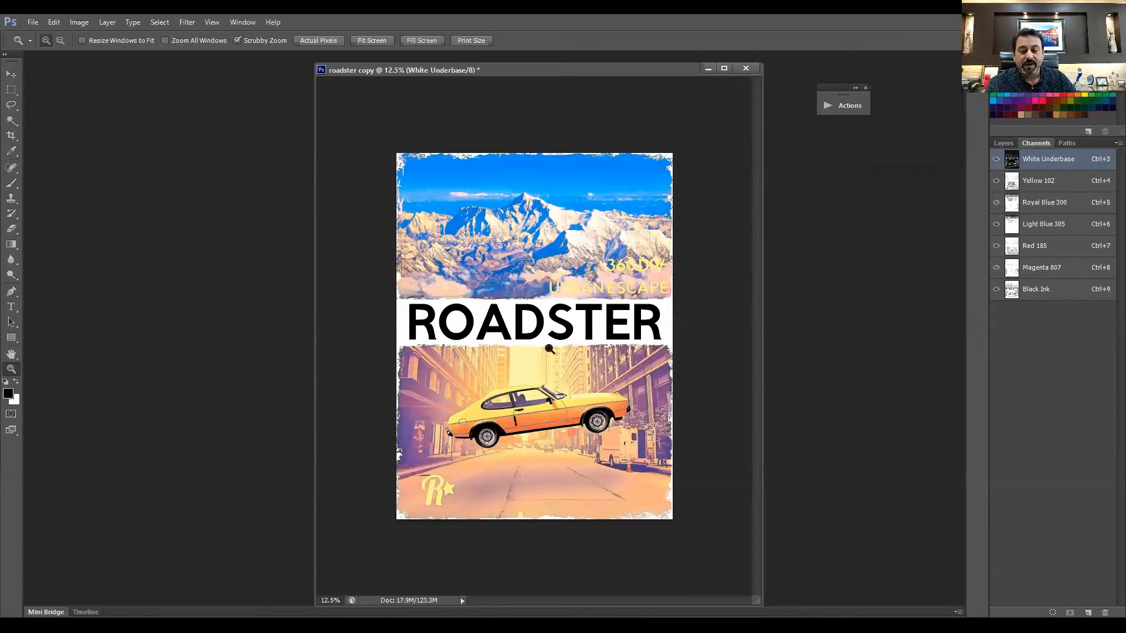
# - Open roadster.jpg from the Designs folder, discarding its embedded profile, and arrange it side by side with the enlarged separated copy
pyautogui.moveTo(550, 349); pyautogui.dragTo(567, 352)
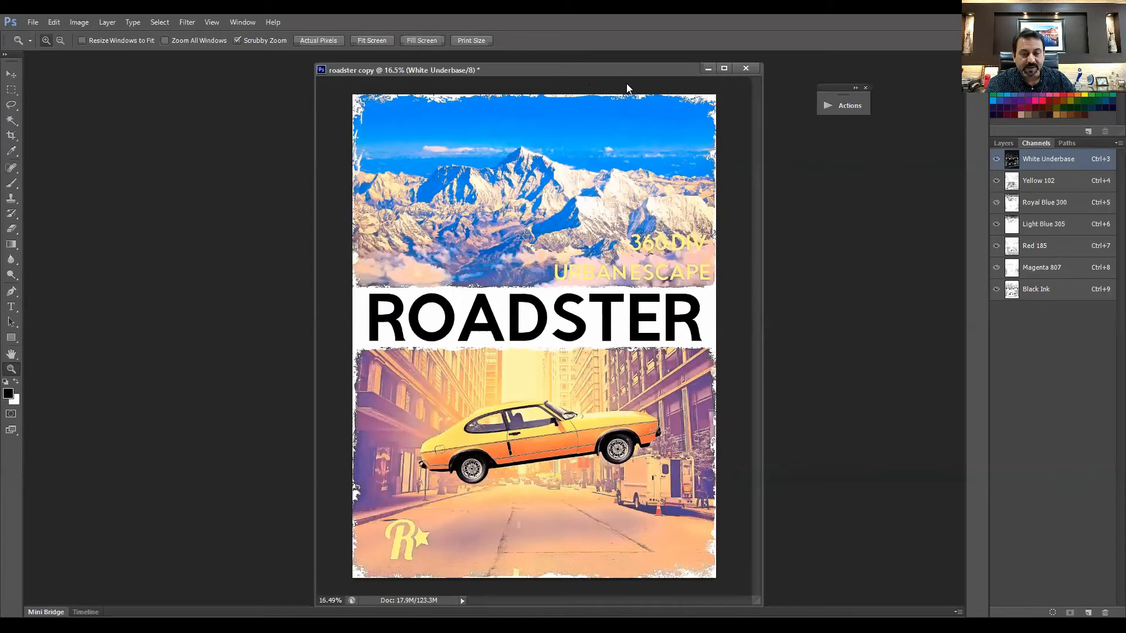
pyautogui.moveTo(587, 76); pyautogui.dragTo(758, 75)
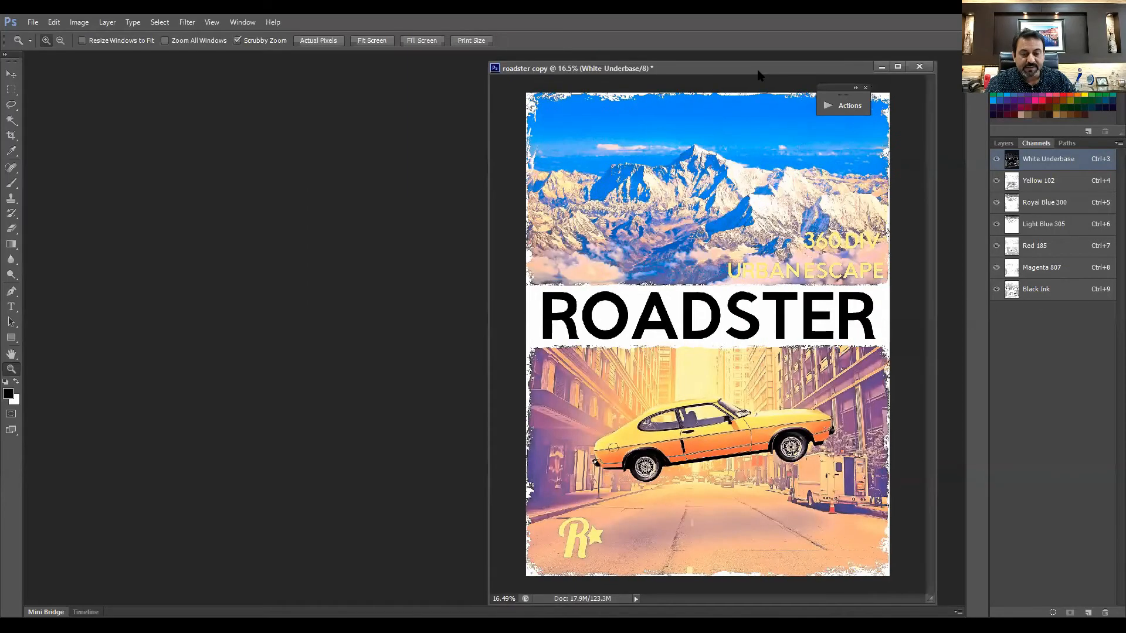
pyautogui.doubleClick(180, 139)
pyautogui.click(299, 202)
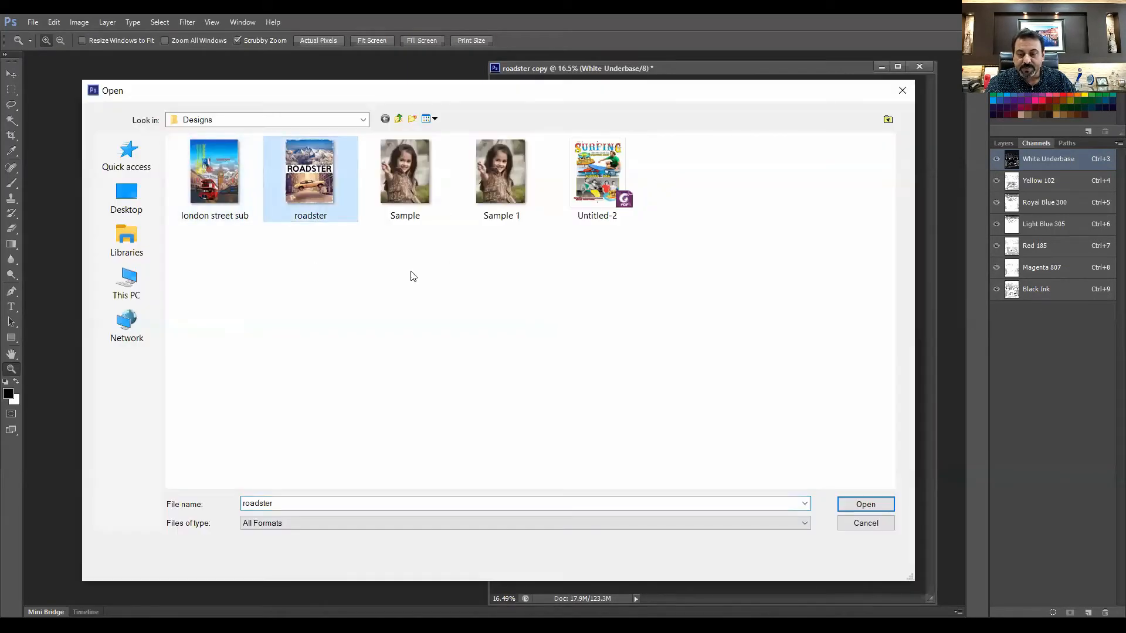
pyautogui.click(863, 504)
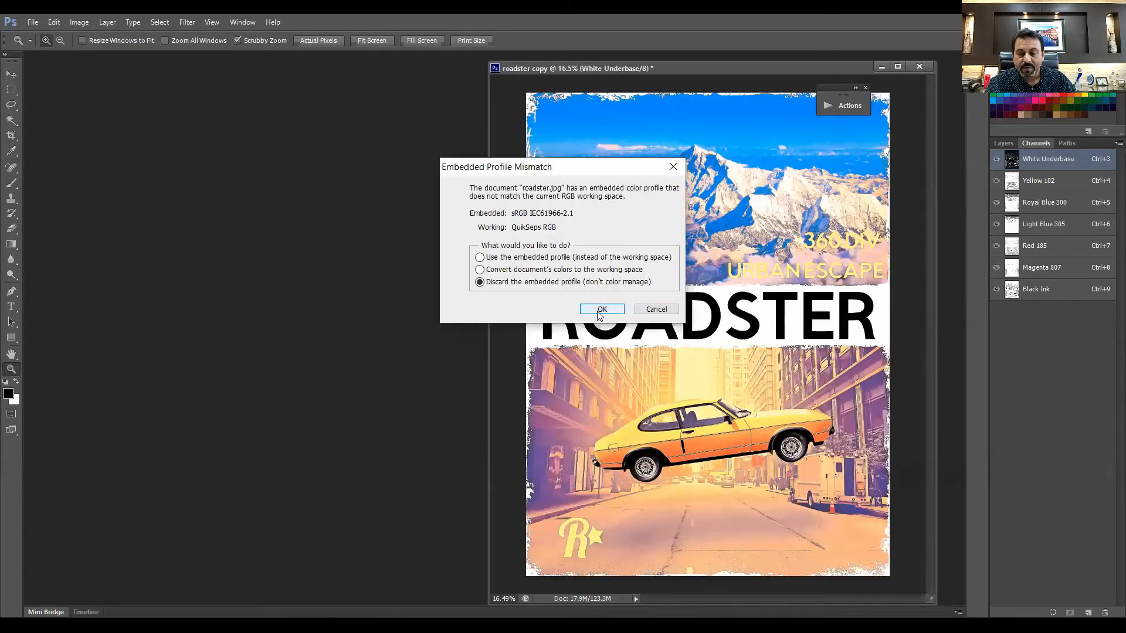
pyautogui.click(587, 306)
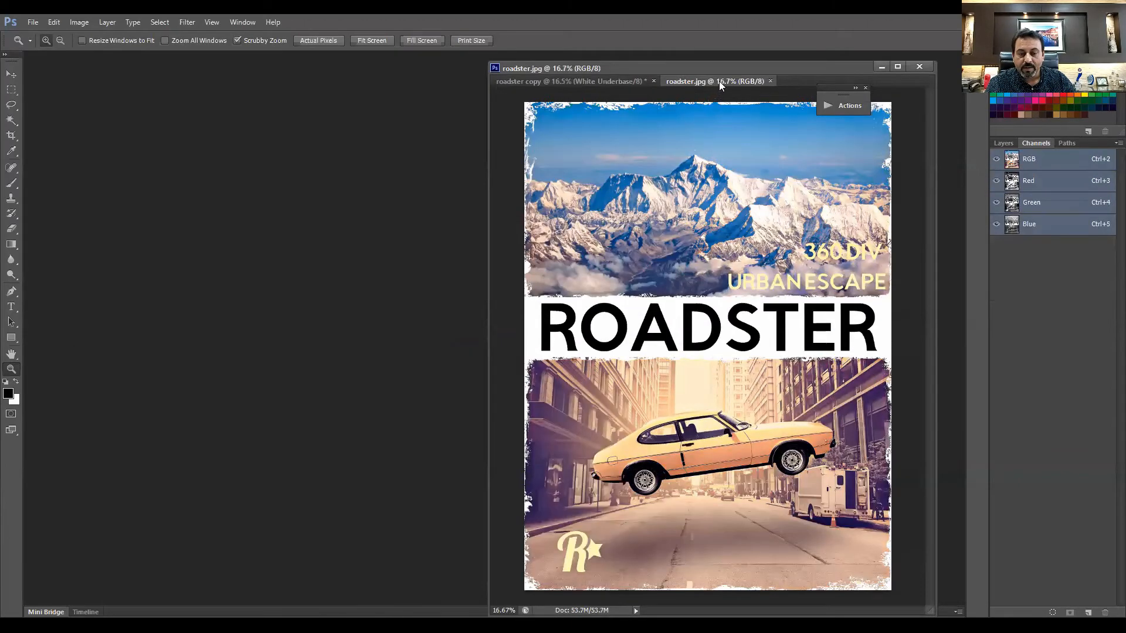
pyautogui.moveTo(717, 81); pyautogui.dragTo(97, 73)
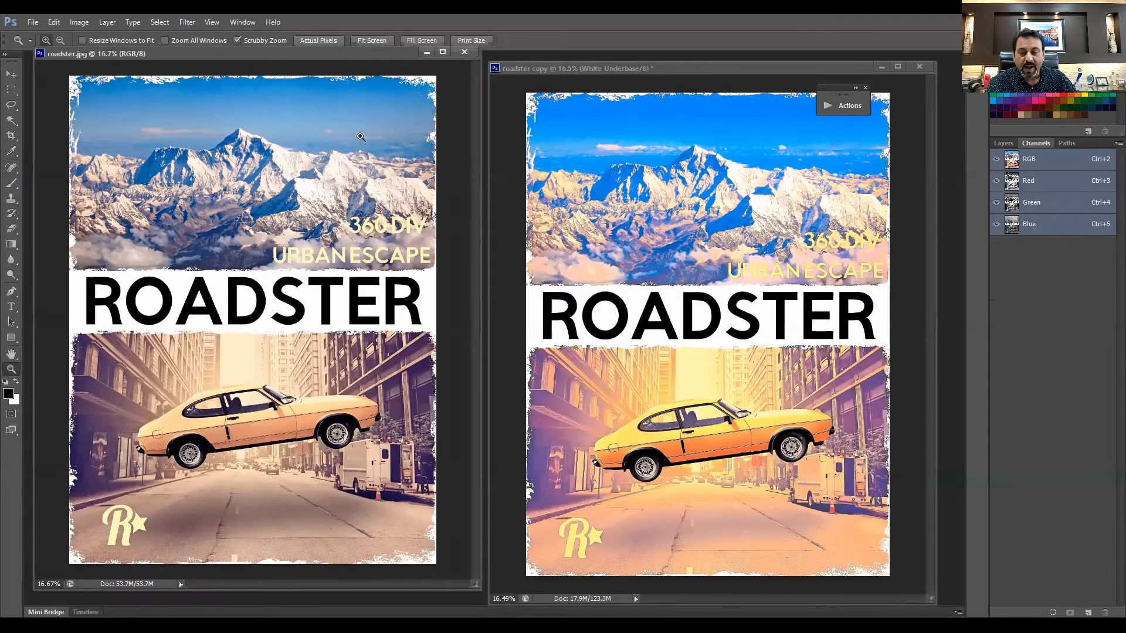
# - Run the Ultra Image Fix Basic action on roadster.jpg
pyautogui.click(10, 75)
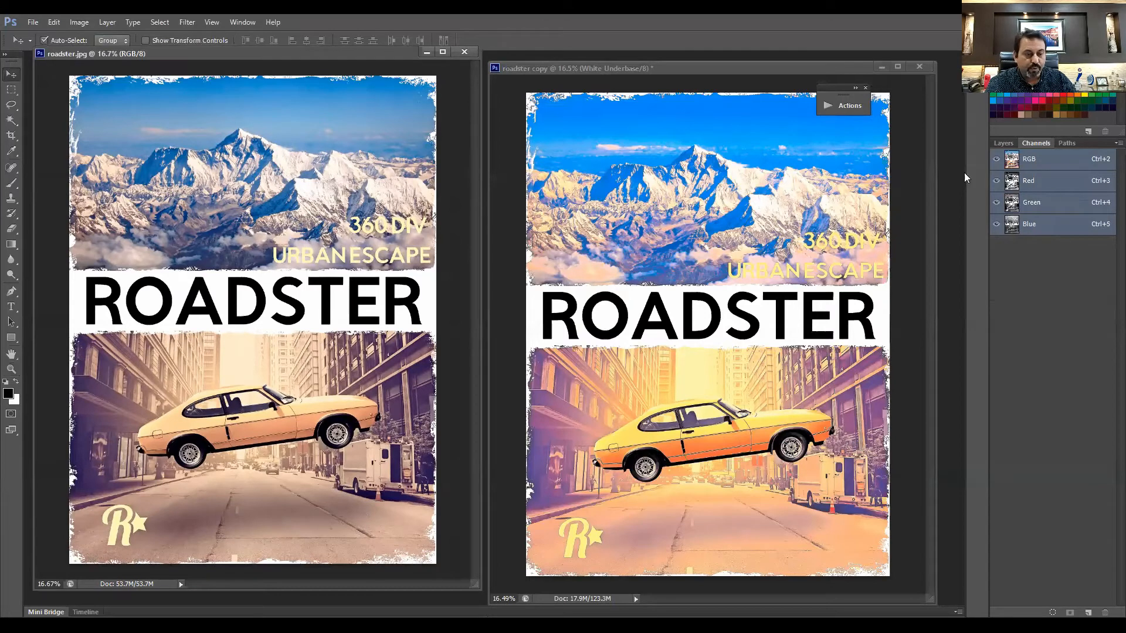
pyautogui.click(840, 106)
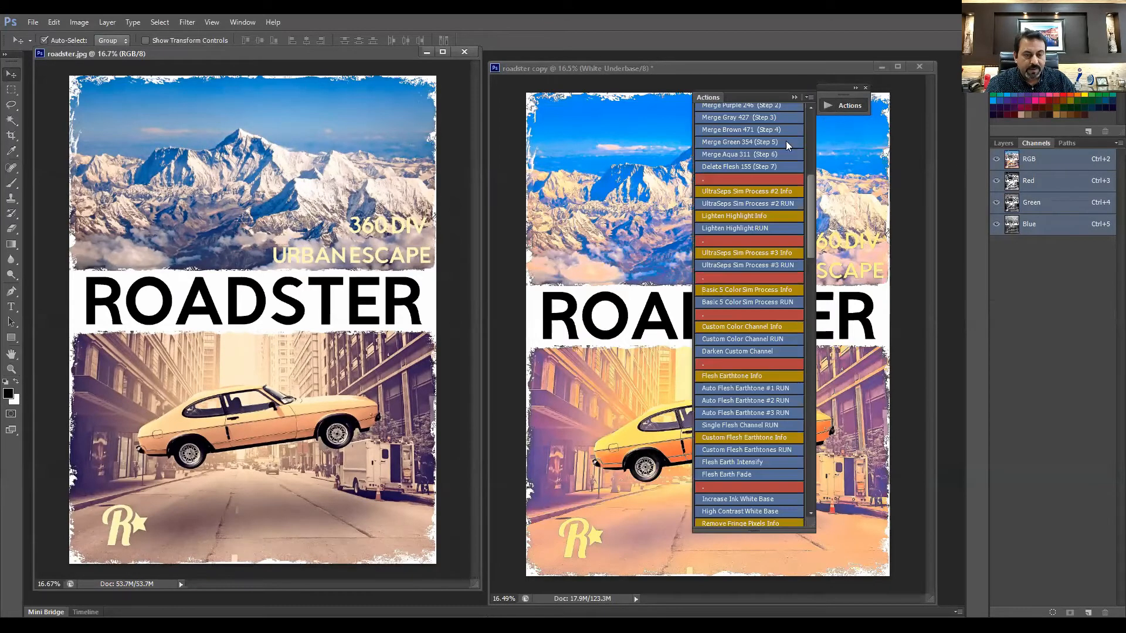
pyautogui.scroll(8, 786, 173)
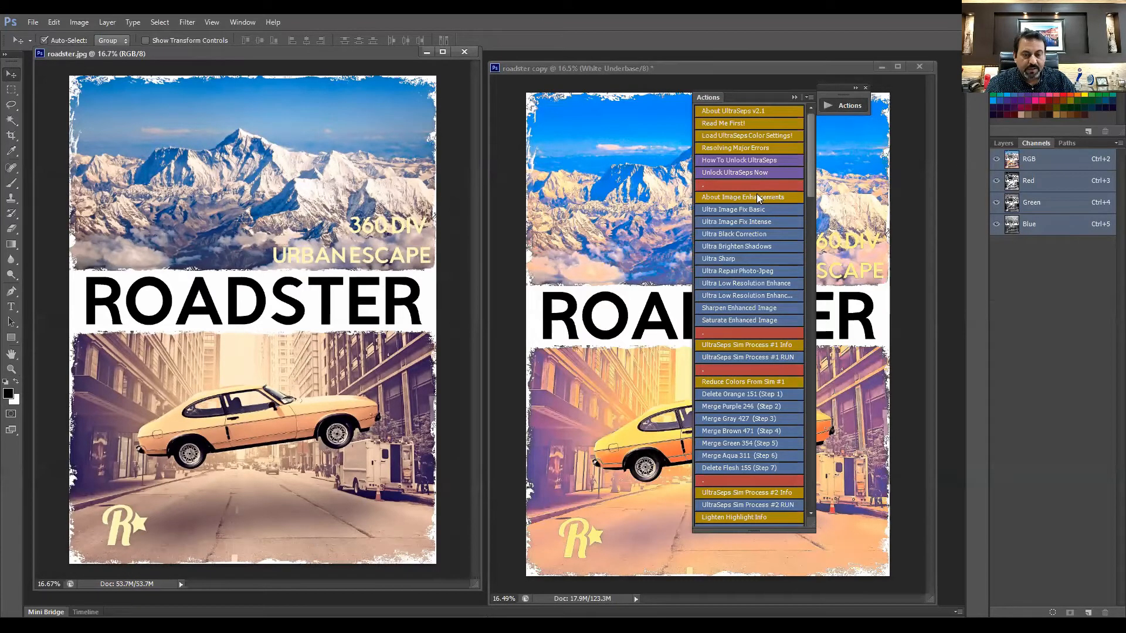
pyautogui.click(759, 211)
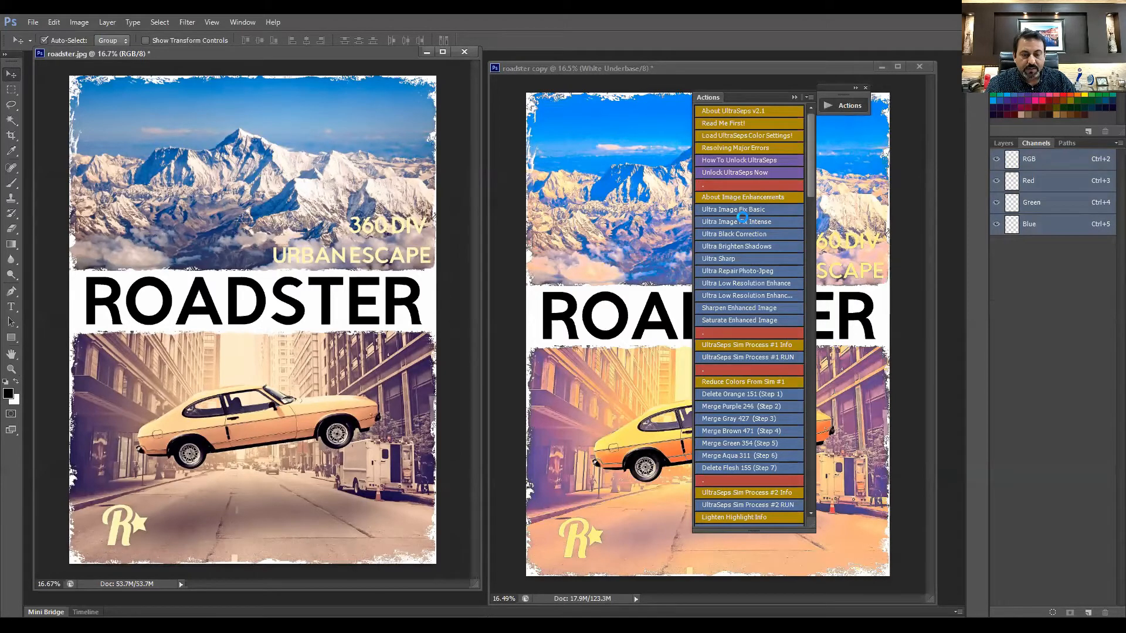
pyautogui.click(565, 248)
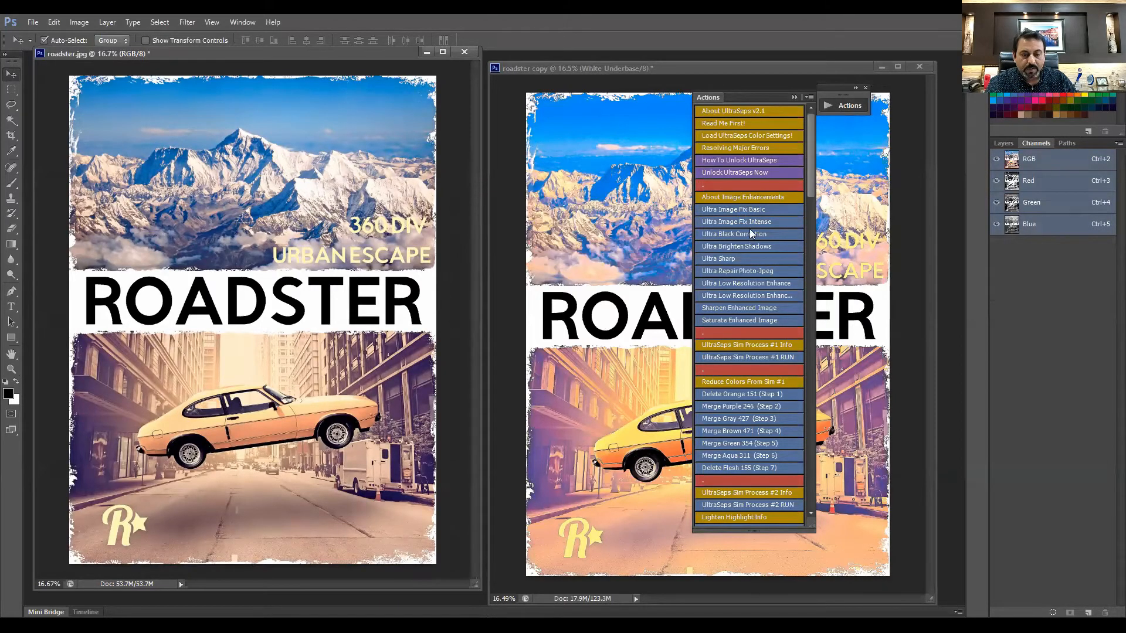
# - Run the Ultra Black Correction and Ultra Brighten Shadows actions on roadster.jpg
pyautogui.click(751, 234)
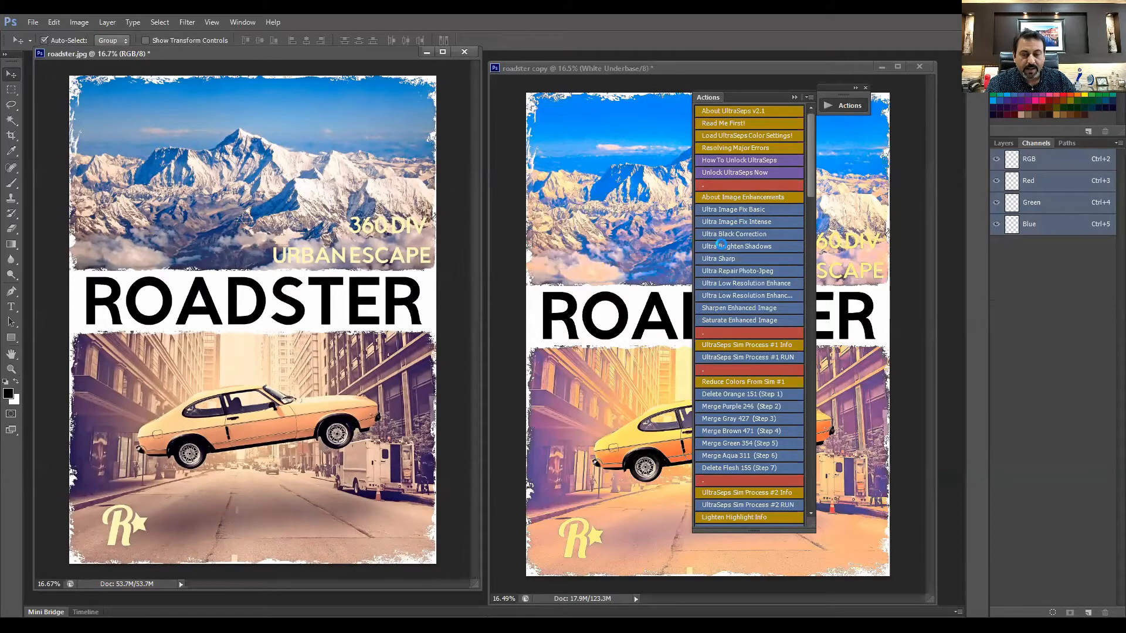
pyautogui.click(581, 251)
pyautogui.click(753, 246)
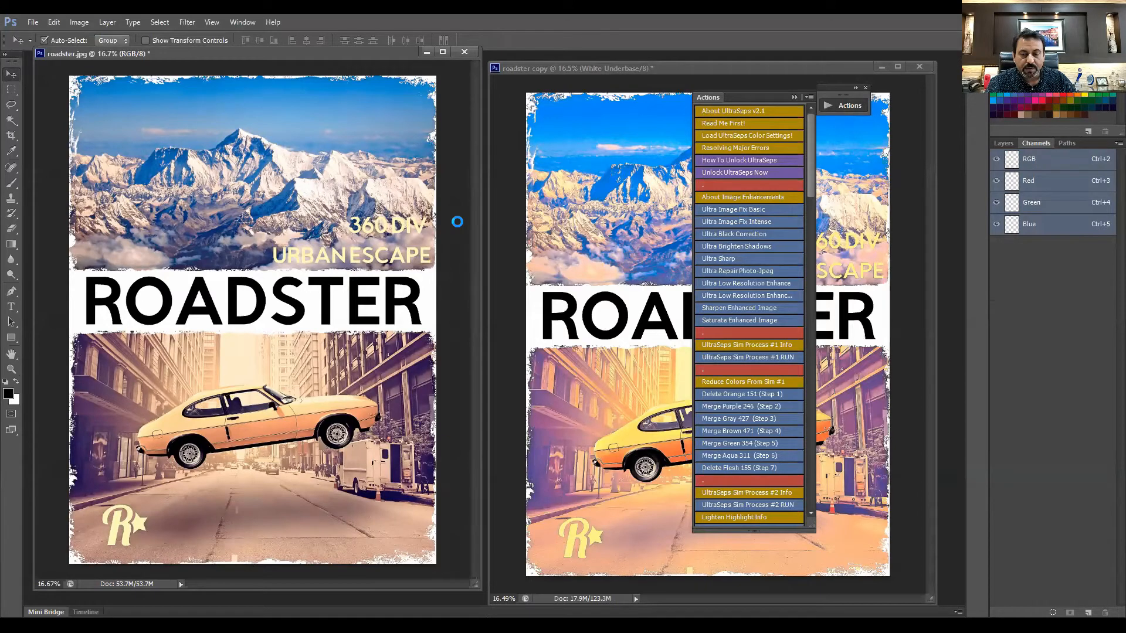
pyautogui.click(565, 248)
pyautogui.click(794, 97)
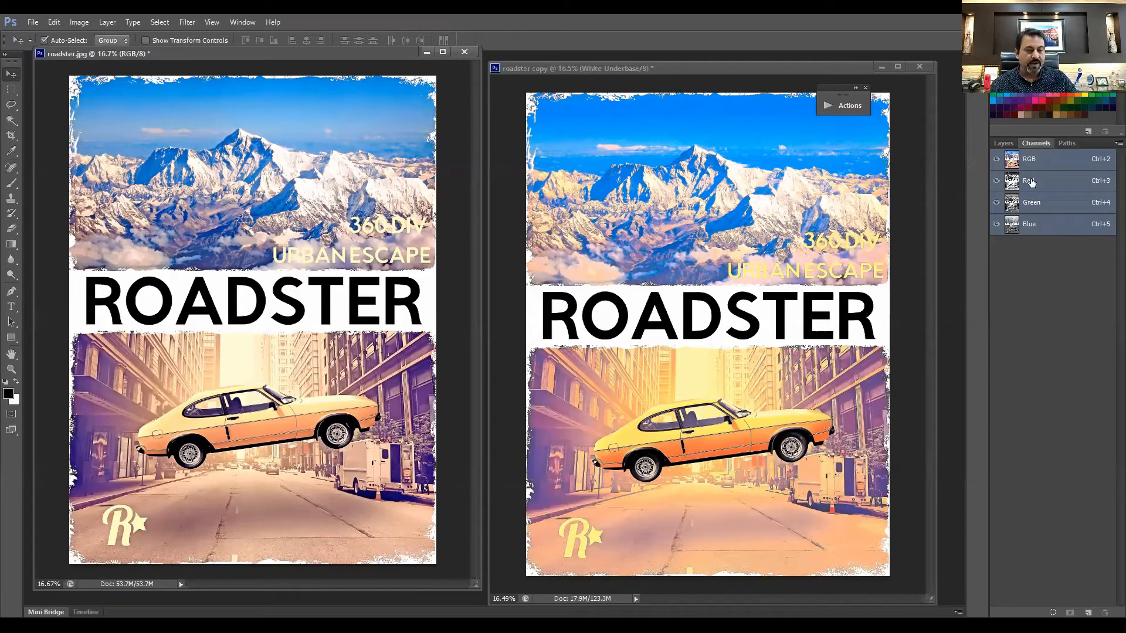
# - Lighten the Yellow 102 channel of the roadster copy with a Curves adjustment at input 59, output 46
pyautogui.click(781, 71)
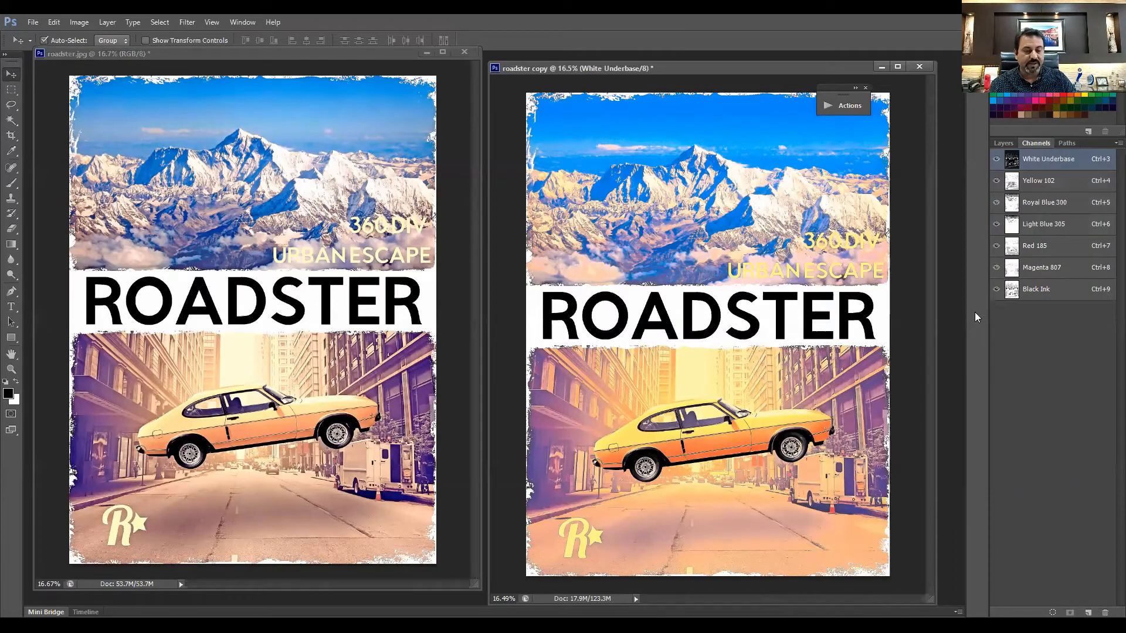
pyautogui.click(1048, 185)
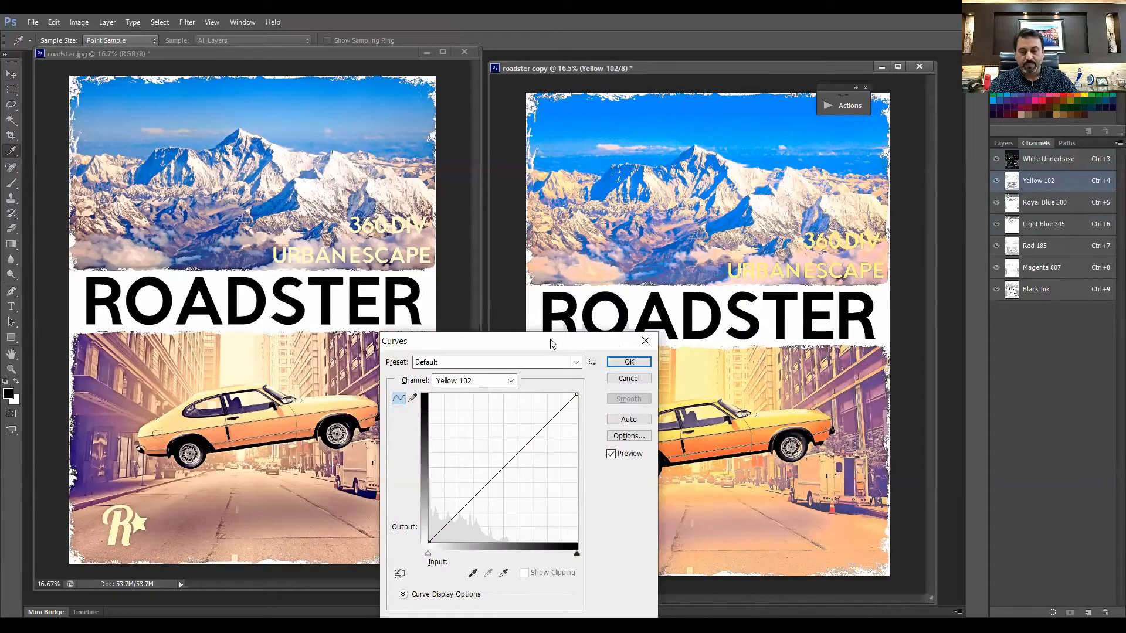
pyautogui.moveTo(551, 340); pyautogui.dragTo(518, 78)
pyautogui.moveTo(476, 200)
pyautogui.mouseDown()
pyautogui.moveTo(468, 177)
pyautogui.moveTo(461, 189)
pyautogui.moveTo(496, 228)
pyautogui.moveTo(482, 210)
pyautogui.mouseUp()
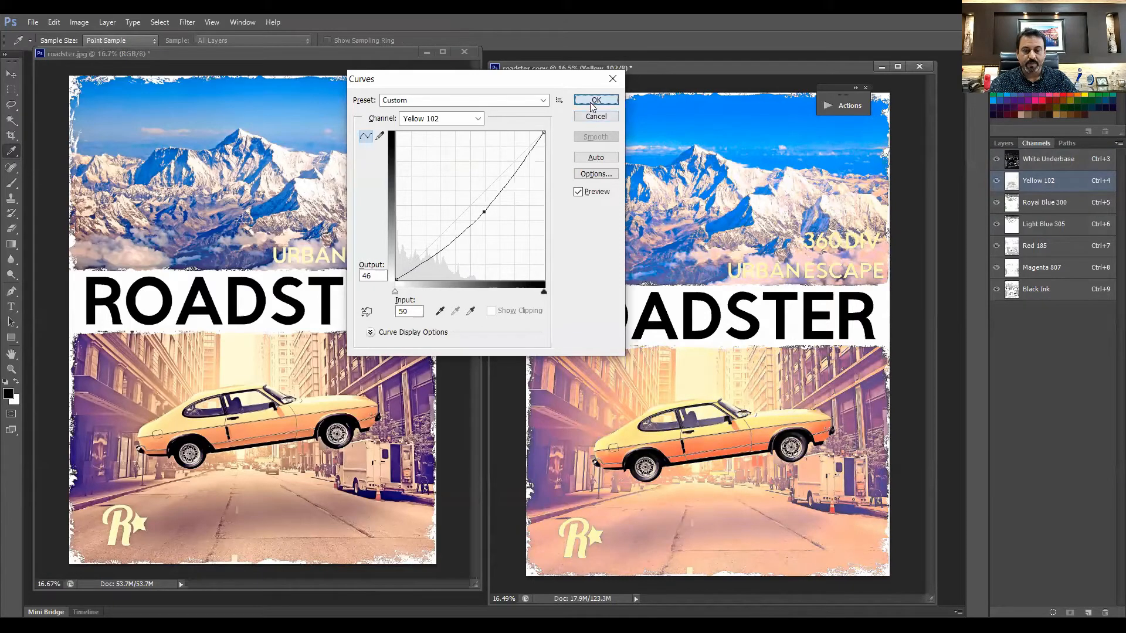
pyautogui.press('Return')
pyautogui.press('v')
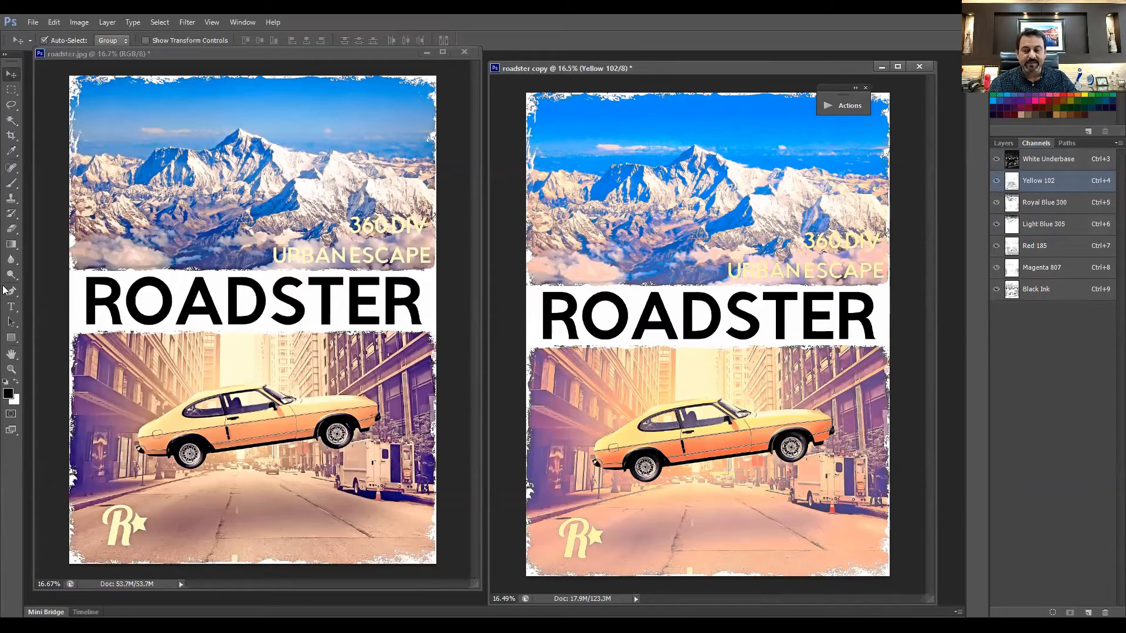
# - Burn the Black Ink channel's midtones at 50% exposure with an 800-size brush across the artwork, isolating the channel for the street area
pyautogui.click(41, 288)
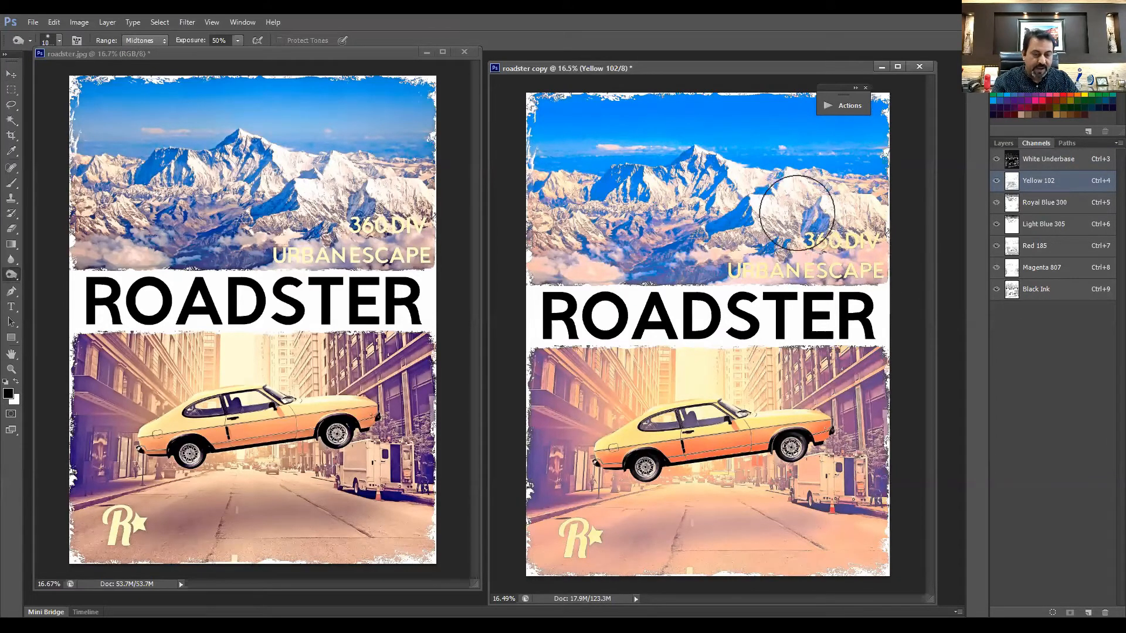
pyautogui.click(1038, 293)
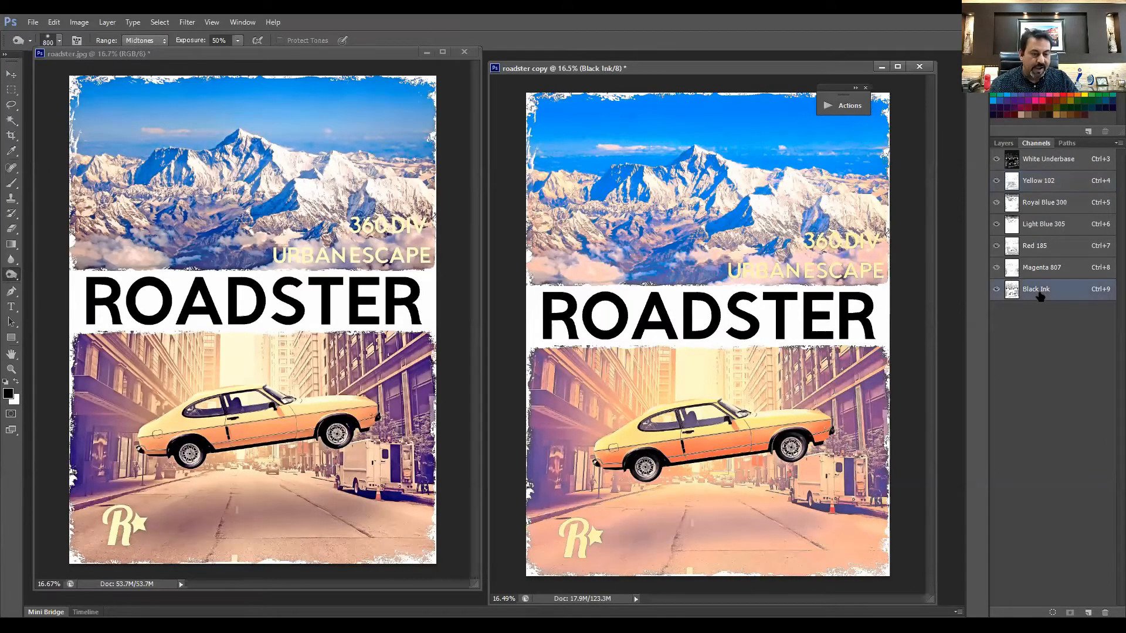
pyautogui.moveTo(533, 225); pyautogui.dragTo(631, 217)
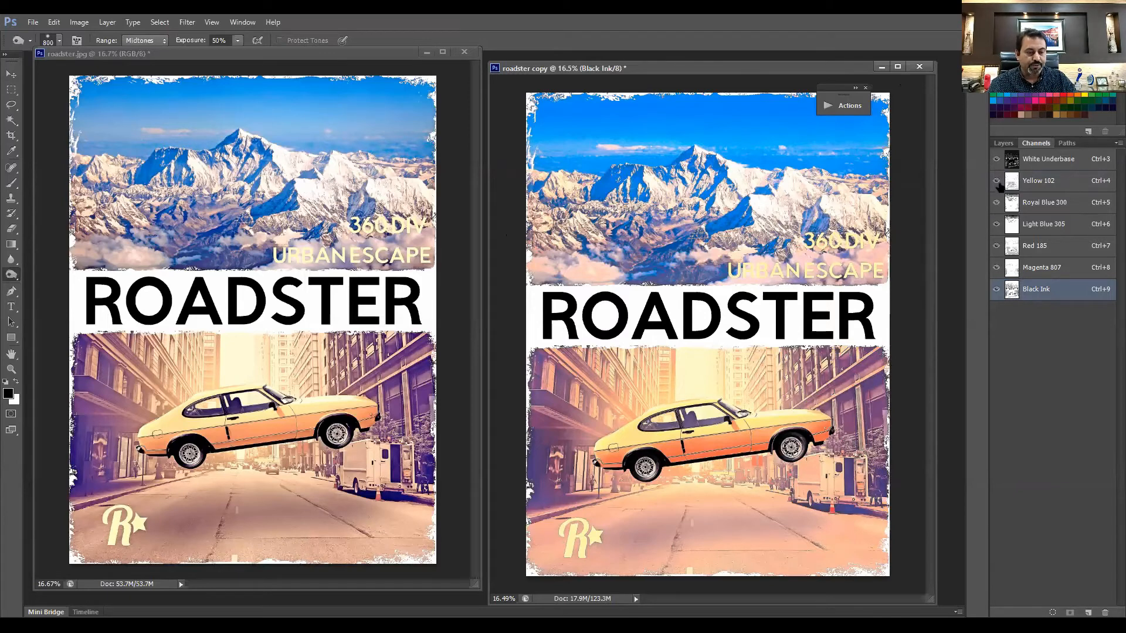
pyautogui.click(1012, 289)
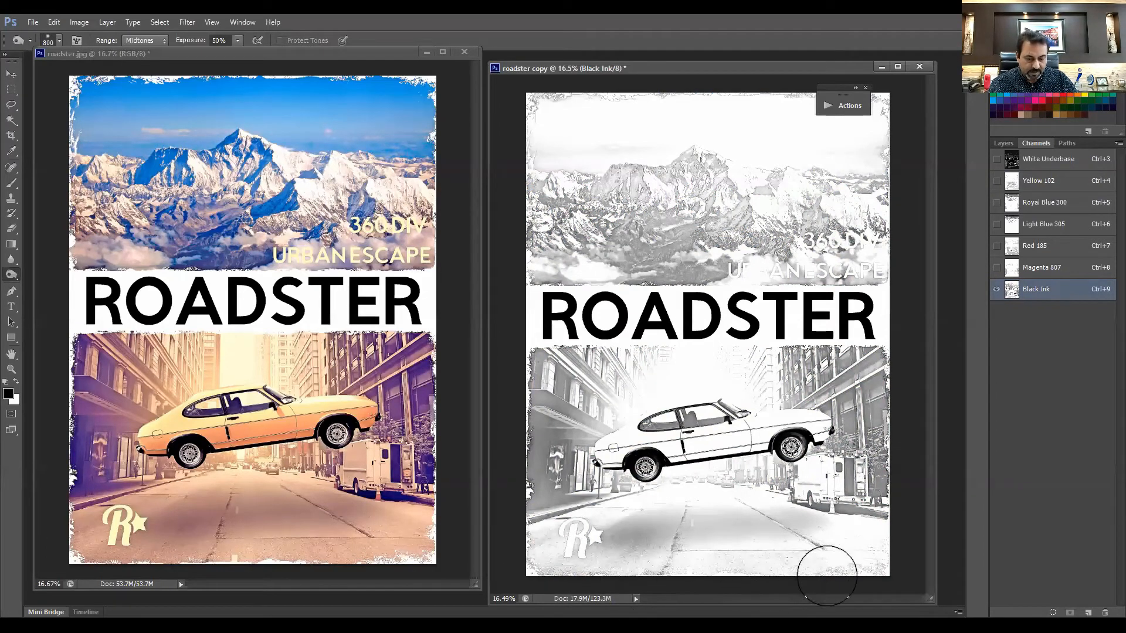
pyautogui.moveTo(695, 478); pyautogui.dragTo(762, 483)
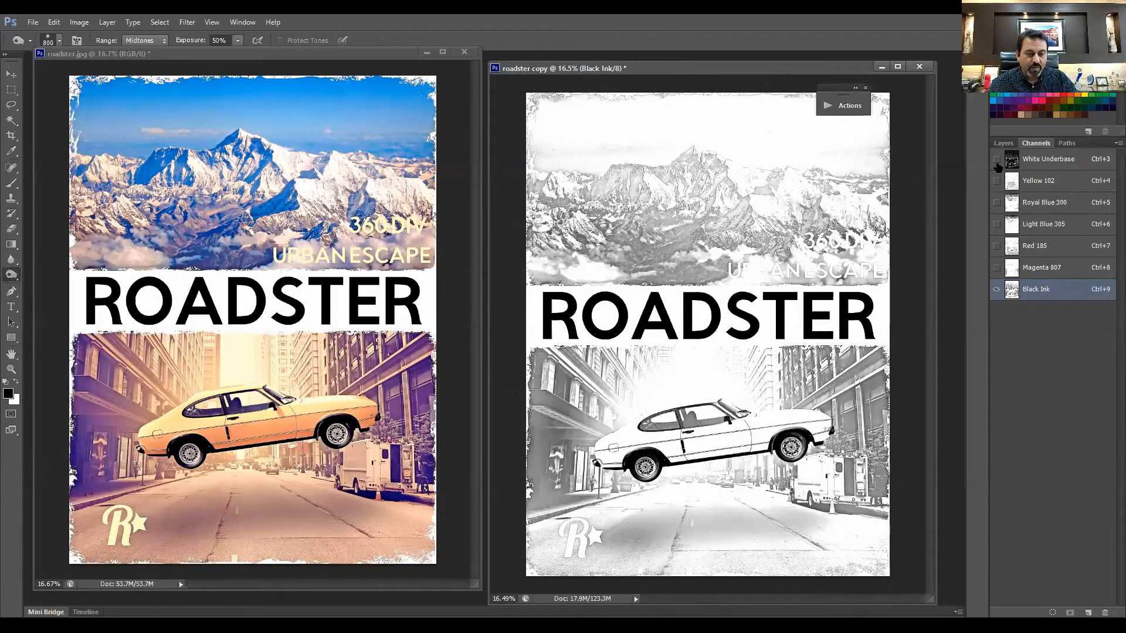
# - Reduce the Light Blue 305 channel with a Curves adjustment at input 61, output 45, with all the colour and black ink channels shown
pyautogui.moveTo(998, 183); pyautogui.dragTo(1002, 329)
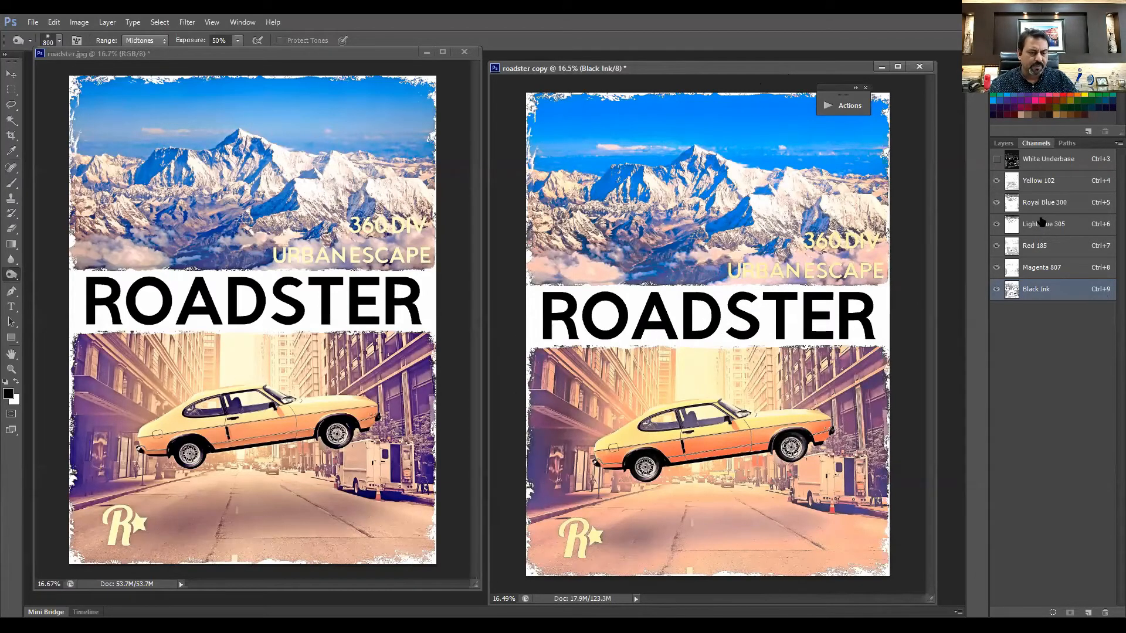
pyautogui.click(1046, 229)
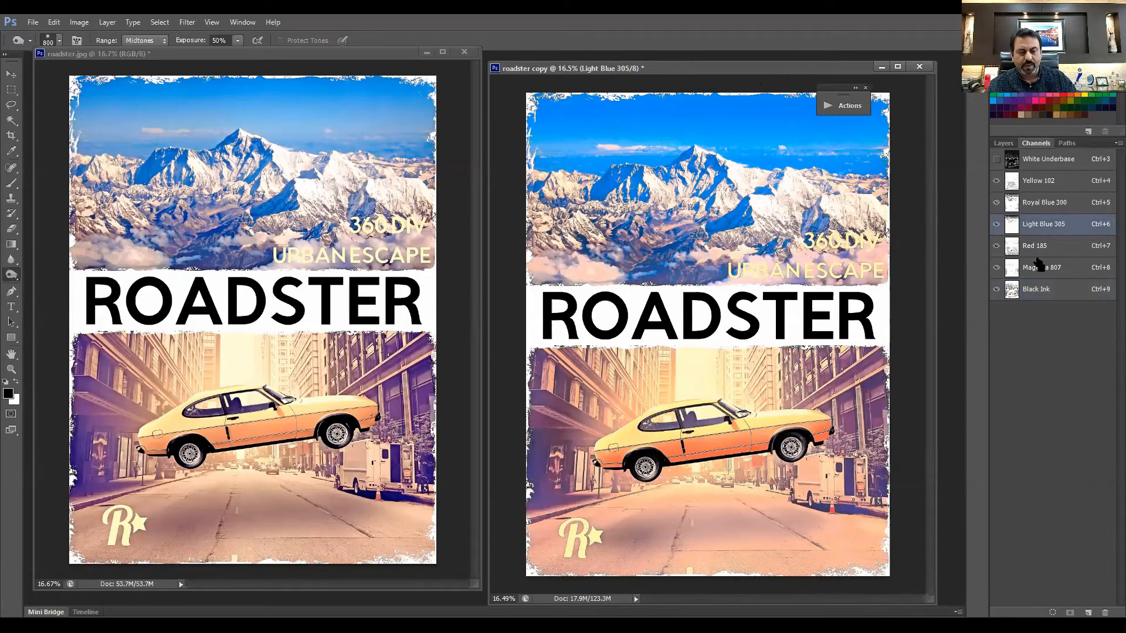
pyautogui.hotkey('ctrl', 'm')
pyautogui.moveTo(472, 200)
pyautogui.mouseDown()
pyautogui.moveTo(483, 205)
pyautogui.moveTo(463, 188)
pyautogui.moveTo(485, 212)
pyautogui.mouseUp()
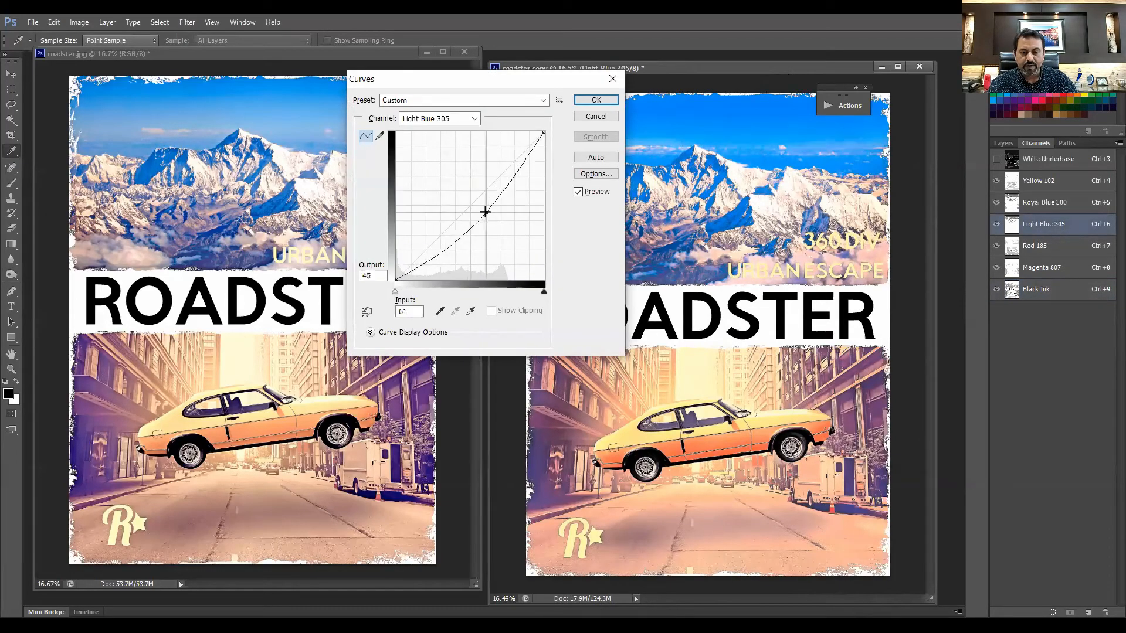
pyautogui.click(596, 100)
pyautogui.press('o')
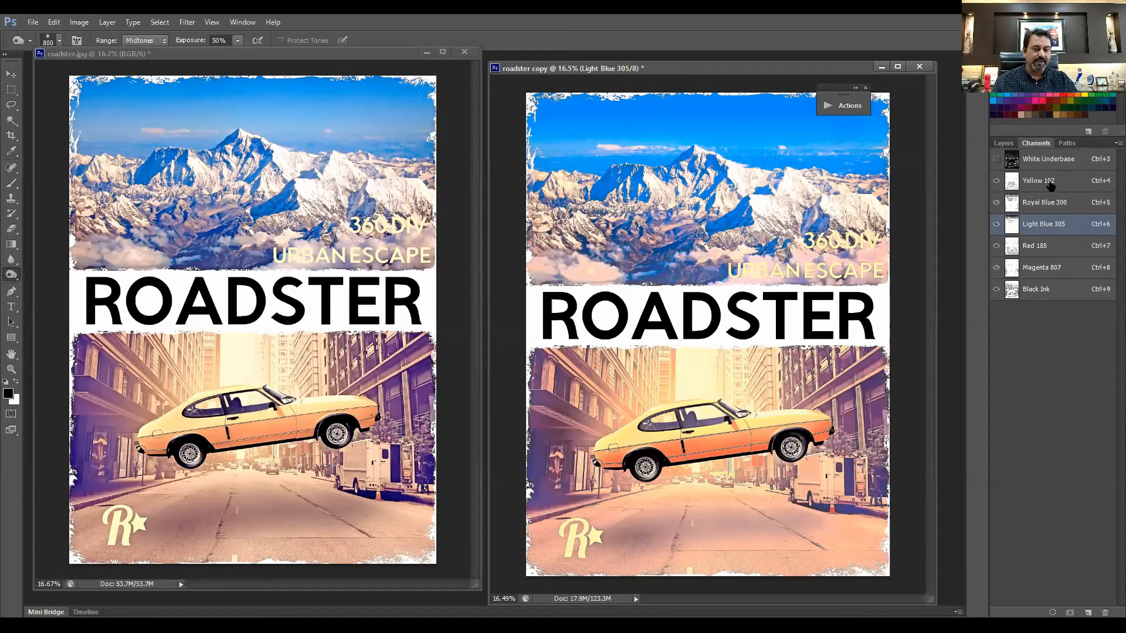
# - Examine the print build-up by showing the ink channels one after another from Yellow 102 to Black Ink, and compare with and without Magenta 807
pyautogui.moveTo(997, 202); pyautogui.dragTo(997, 289)
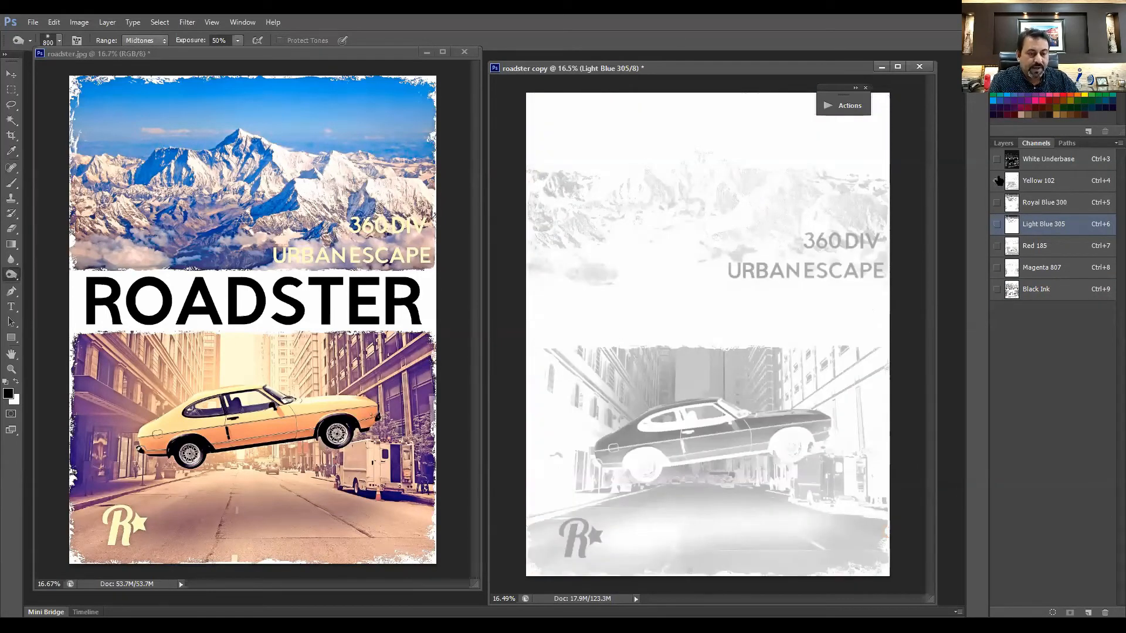
pyautogui.click(996, 202)
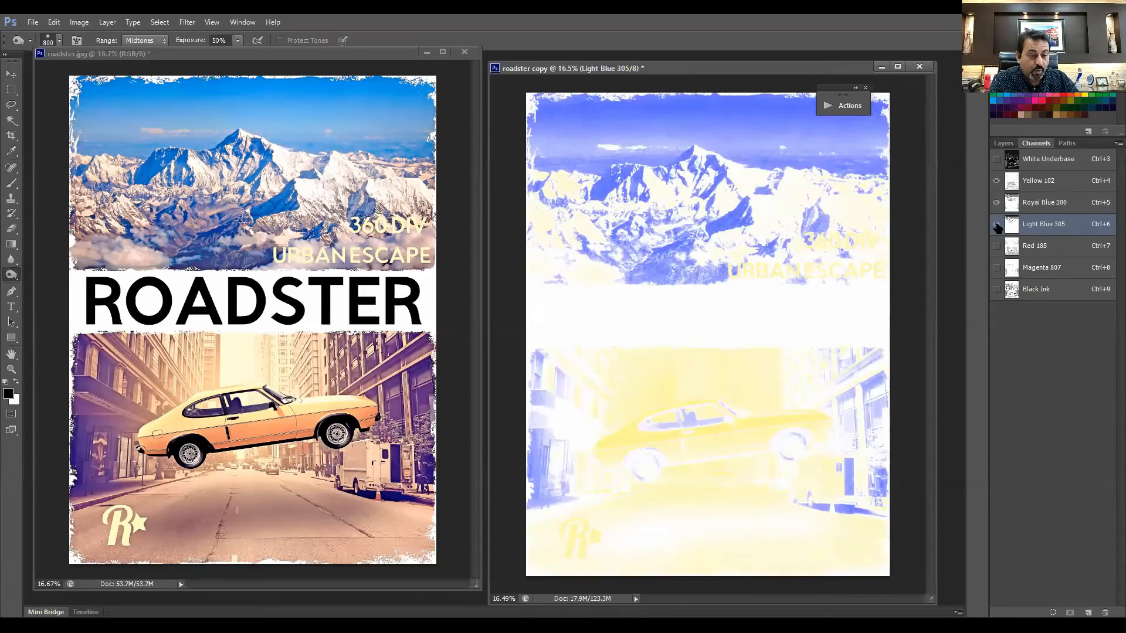
pyautogui.click(997, 225)
pyautogui.click(997, 246)
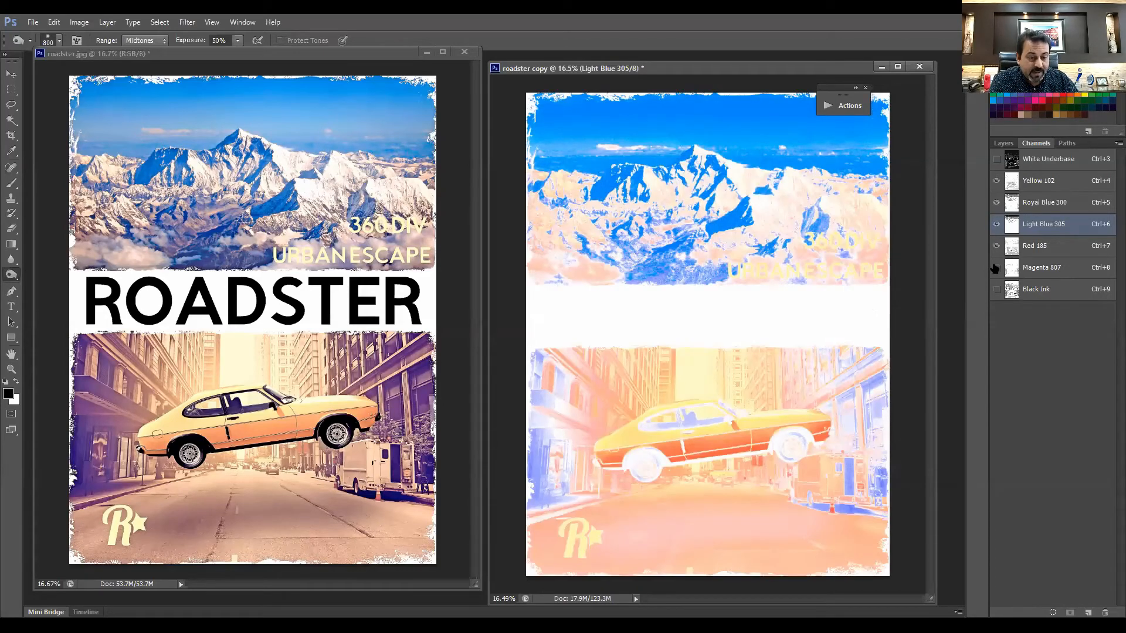
pyautogui.click(996, 268)
pyautogui.click(997, 290)
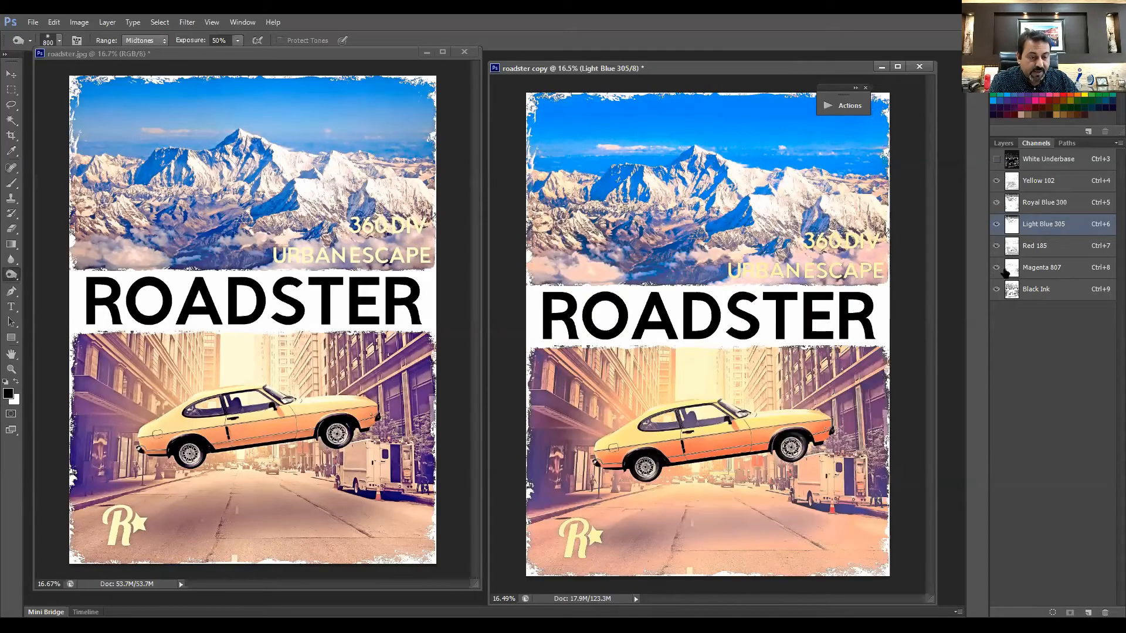
pyautogui.click(997, 268)
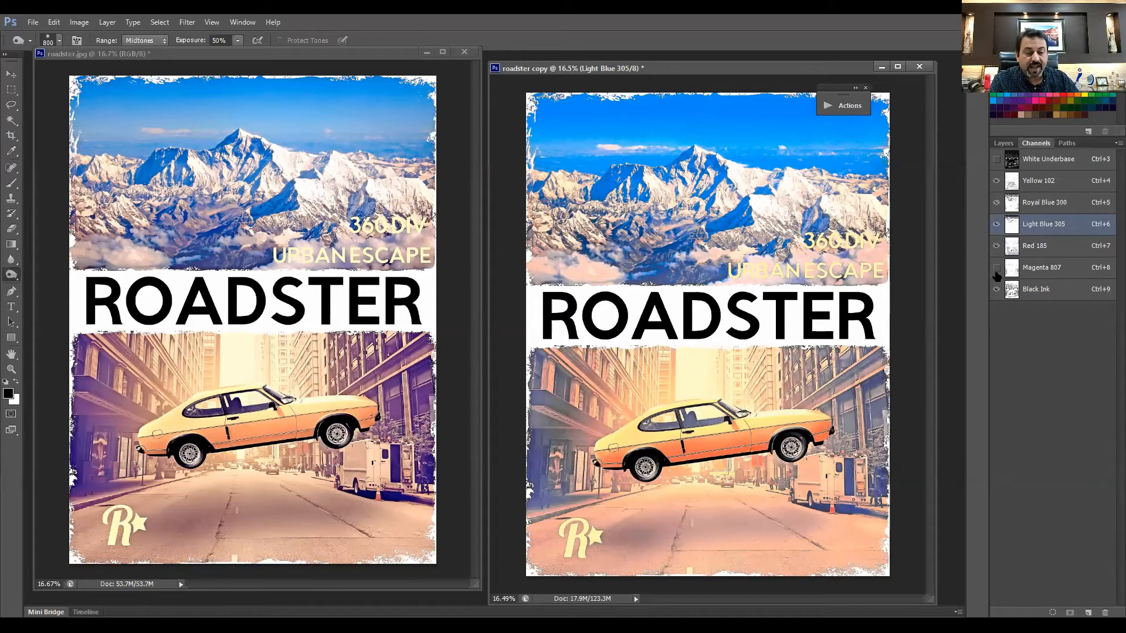
pyautogui.click(996, 268)
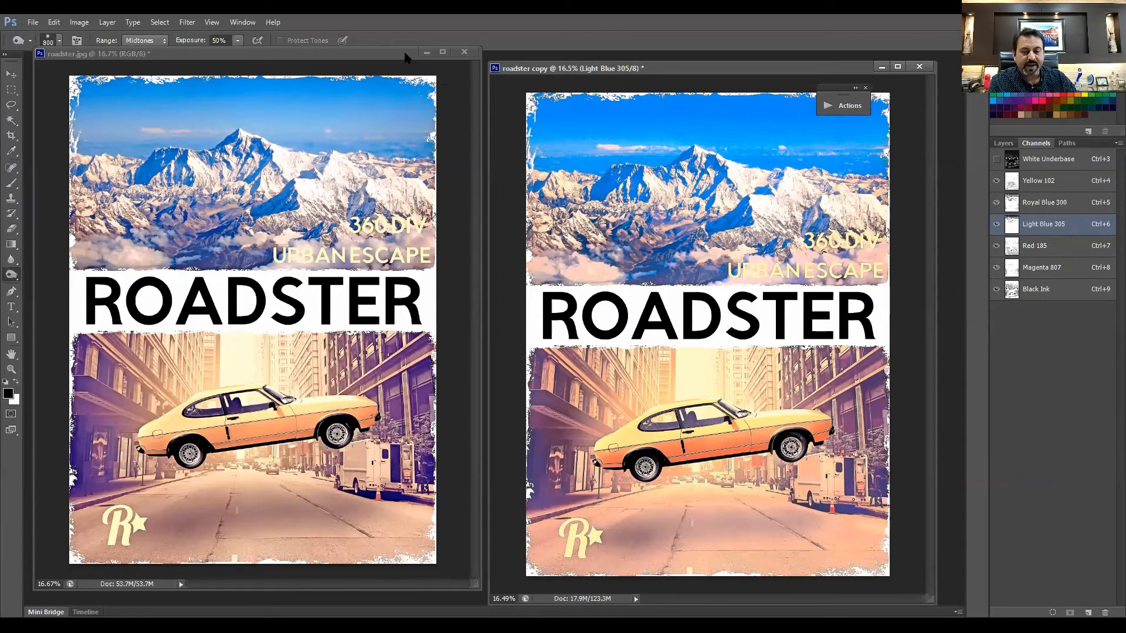
# - Close roadster.jpg without saving its changes and reposition the roadster copy window in the workspace
pyautogui.click(464, 51)
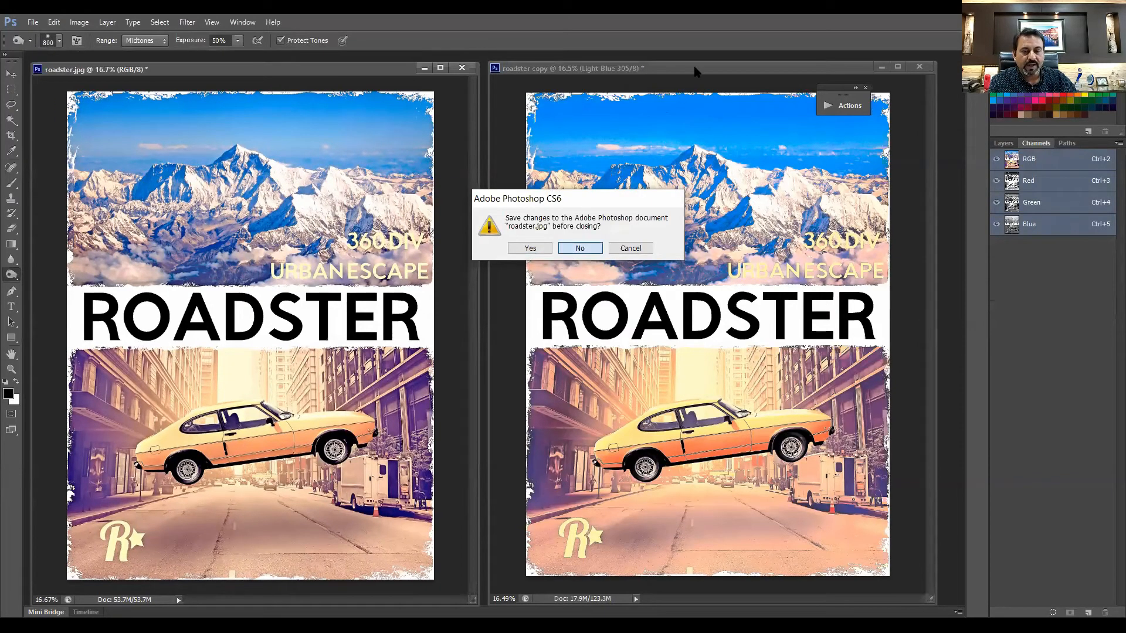
pyautogui.press('Return')
pyautogui.moveTo(696, 71); pyautogui.dragTo(554, 78)
# - Add registration marks to the finished separation with the Register Marks .25 RUN action
pyautogui.click(845, 105)
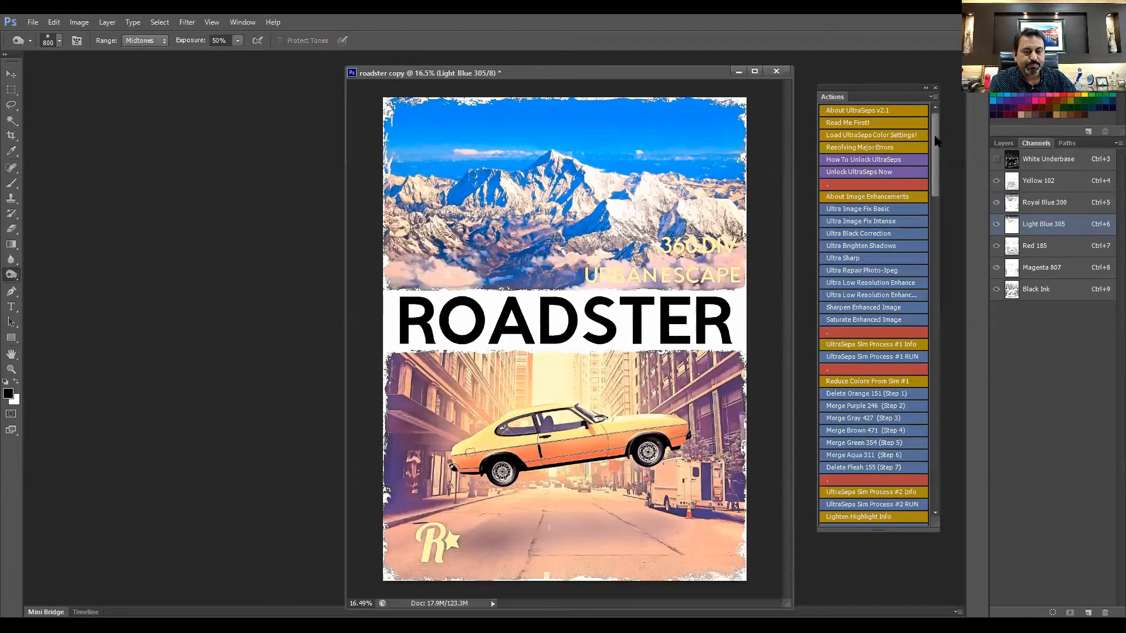
pyautogui.moveTo(936, 140); pyautogui.dragTo(894, 498)
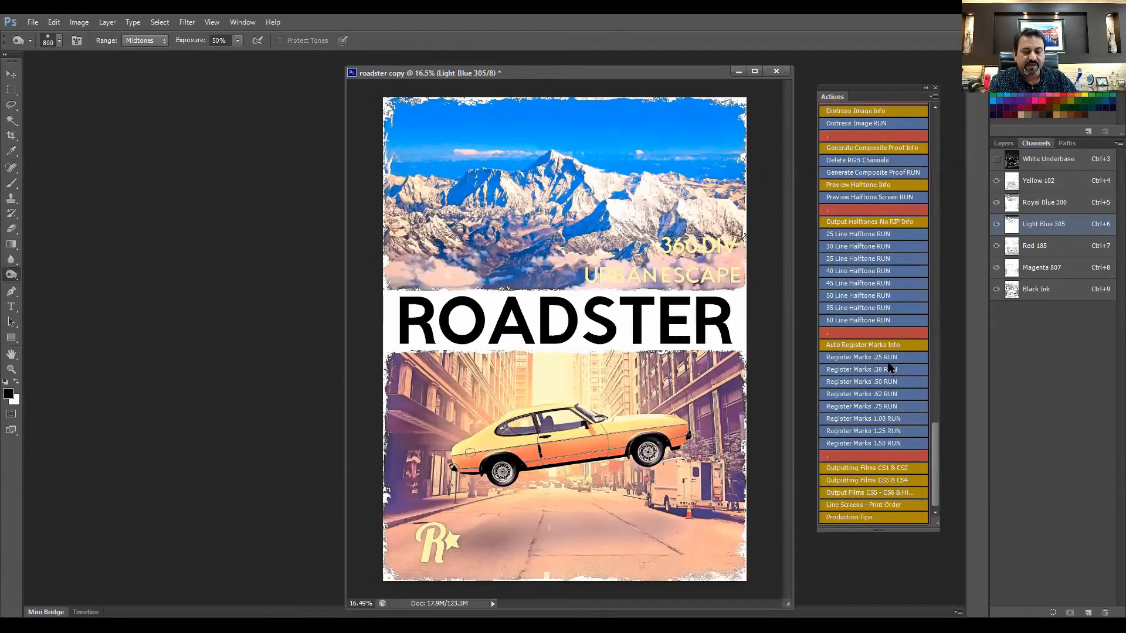
pyautogui.click(890, 357)
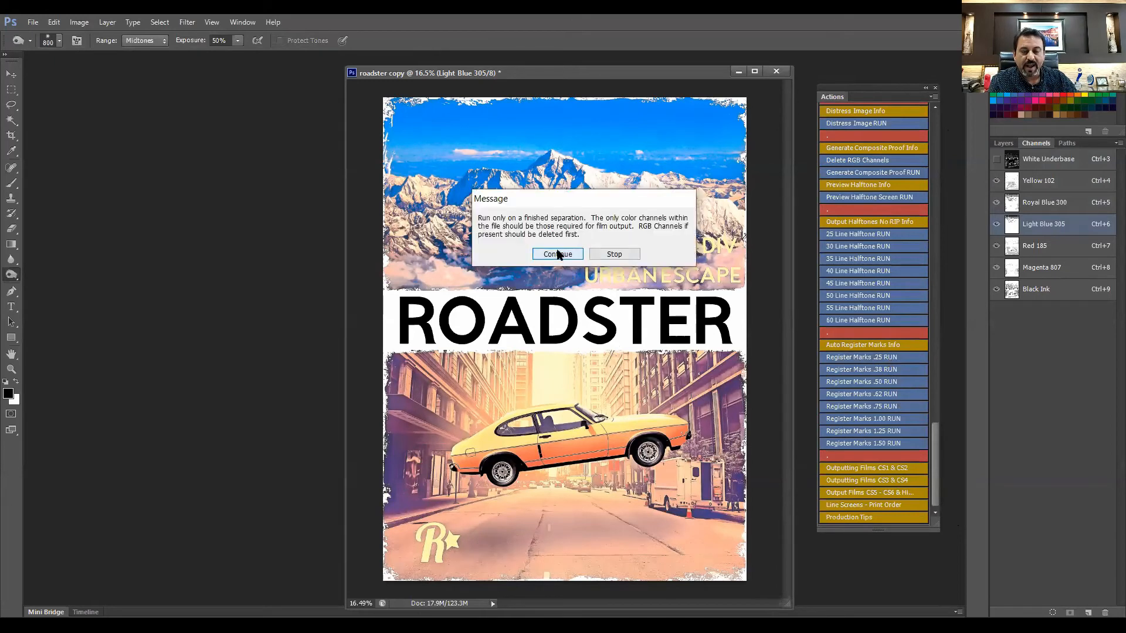
pyautogui.press('Return')
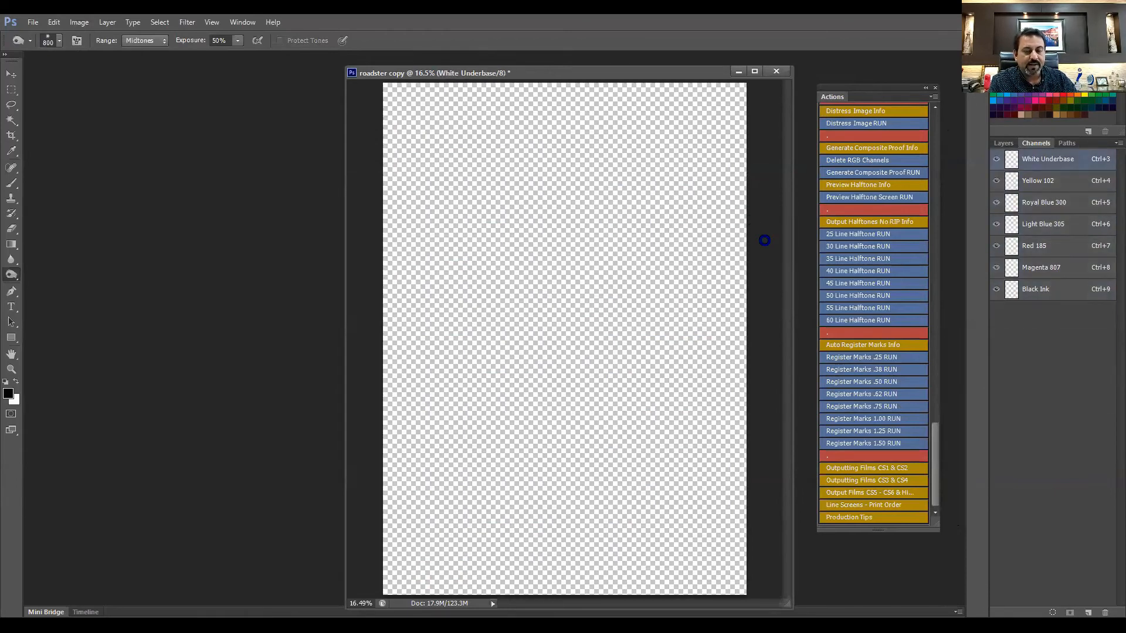
pyautogui.click(587, 254)
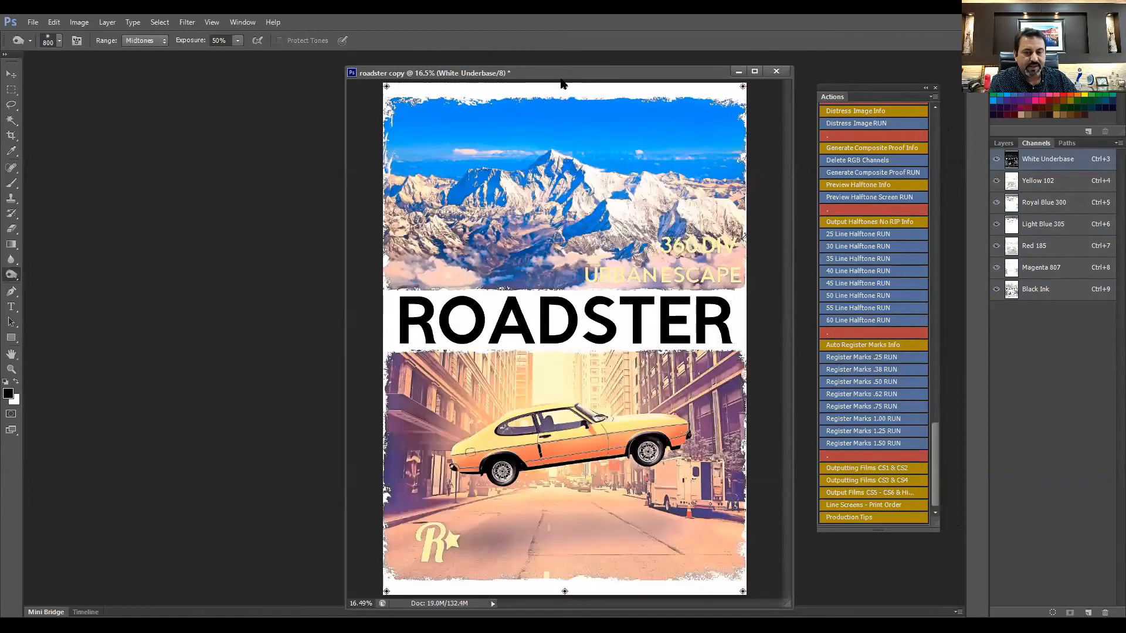
pyautogui.moveTo(598, 75); pyautogui.dragTo(424, 100)
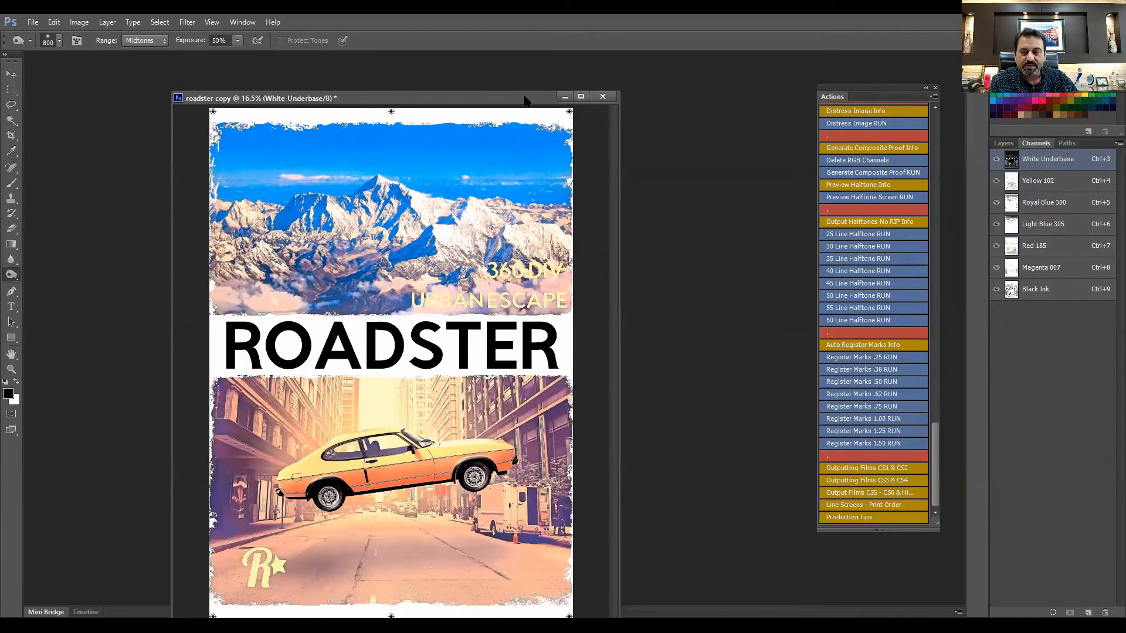
pyautogui.moveTo(525, 98); pyautogui.dragTo(545, 83)
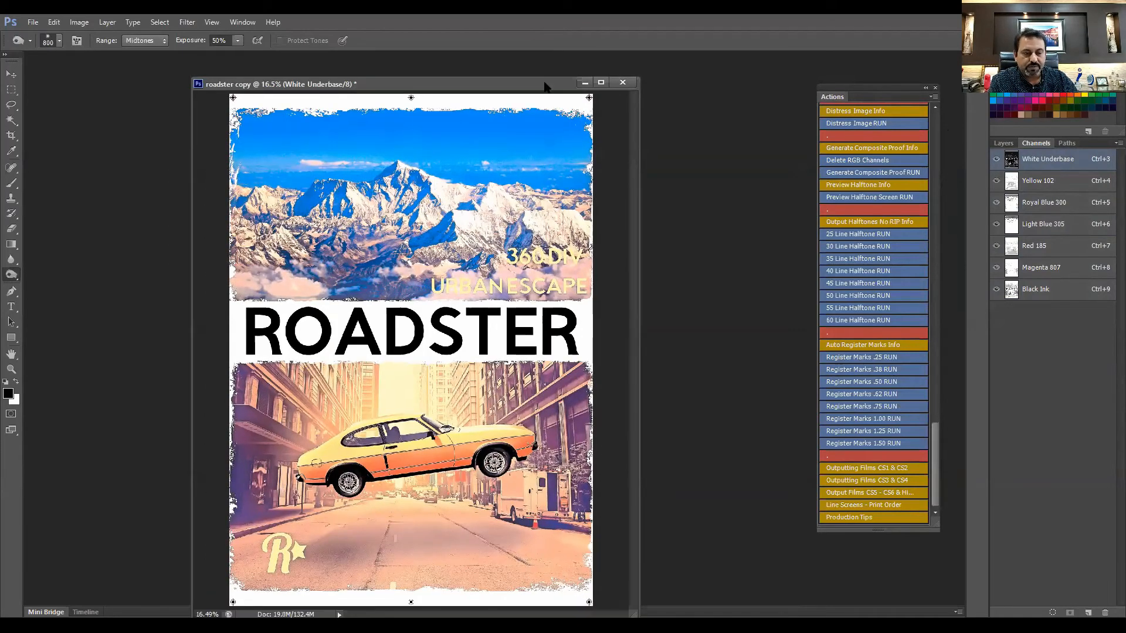
pyautogui.click(1004, 144)
pyautogui.click(1116, 144)
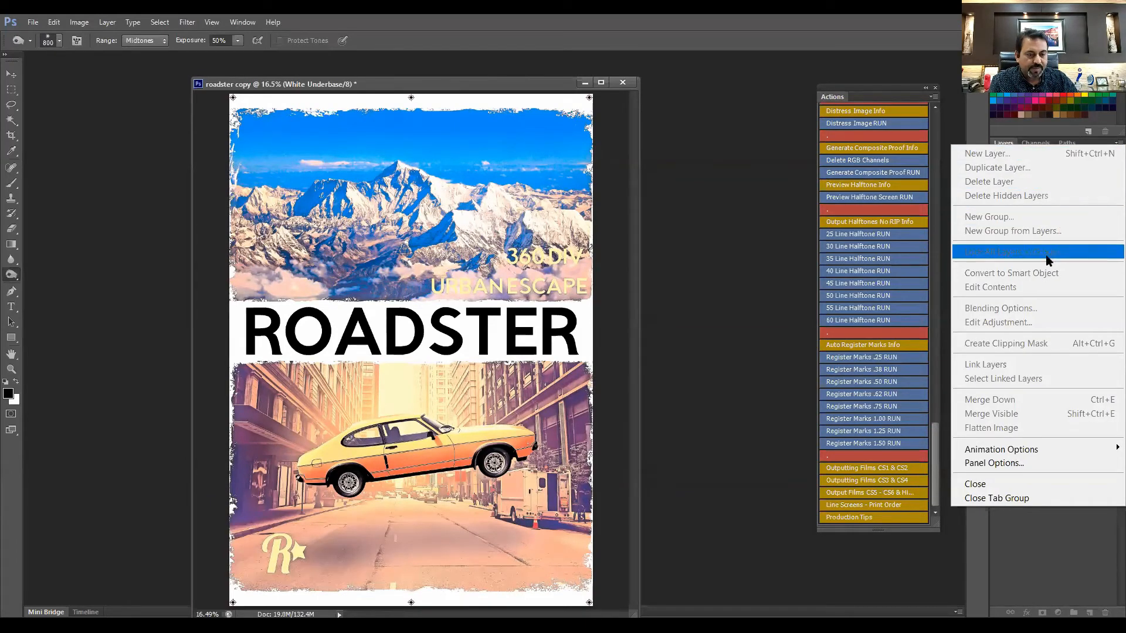
pyautogui.click(744, 365)
# - Split the channels of the roadster copy into separate grayscale documents
pyautogui.moveTo(517, 84); pyautogui.dragTo(647, 118)
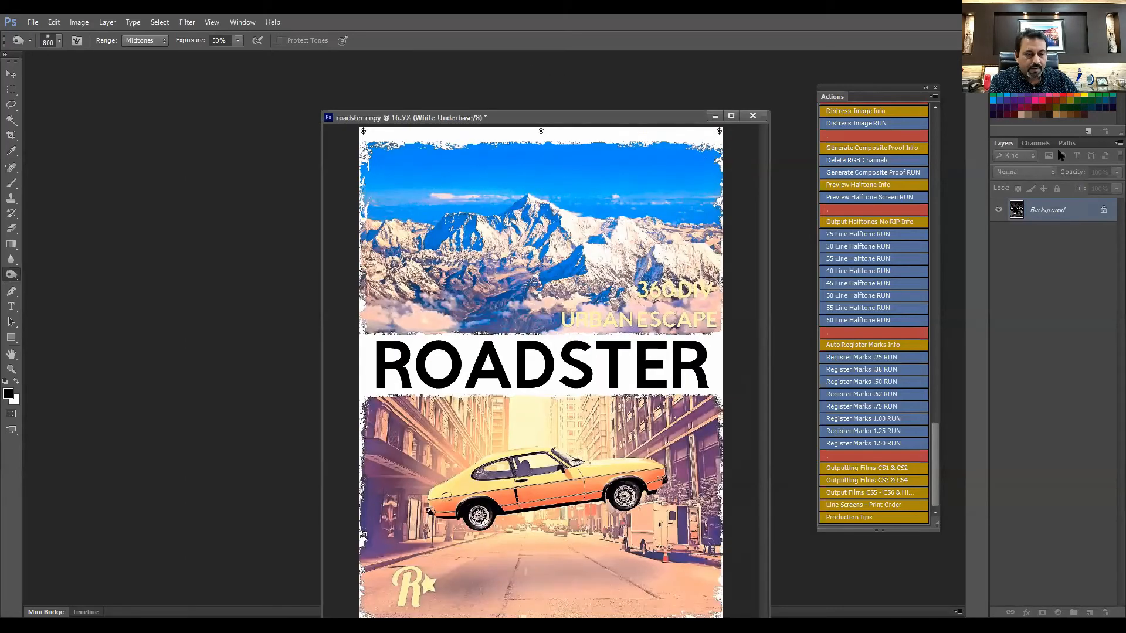
pyautogui.click(1036, 143)
pyautogui.click(1118, 143)
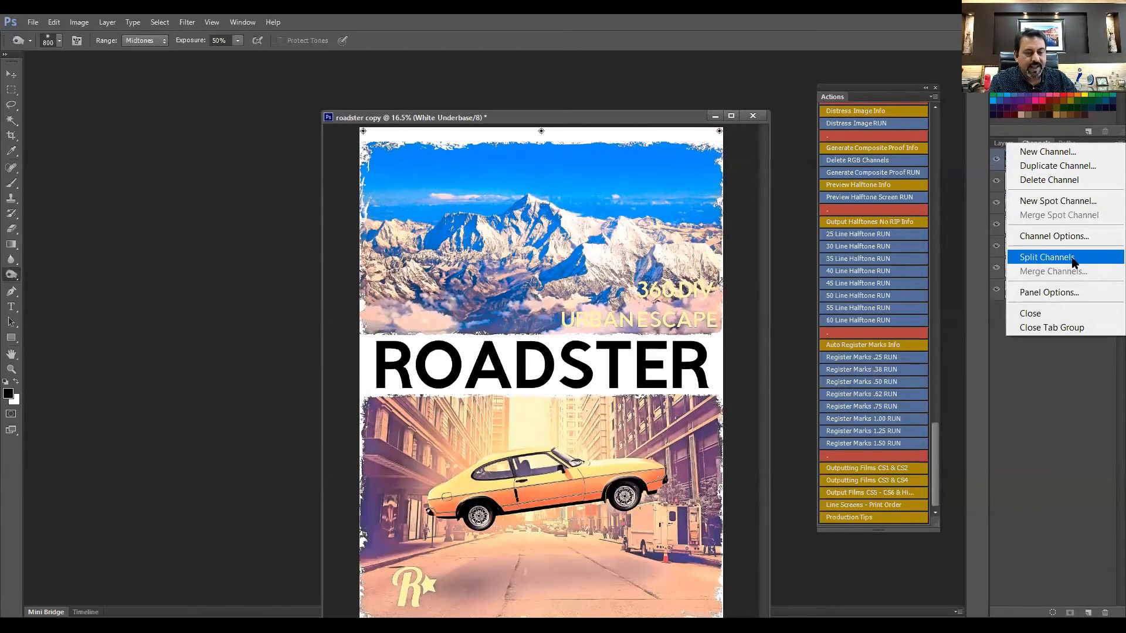
pyautogui.click(1071, 260)
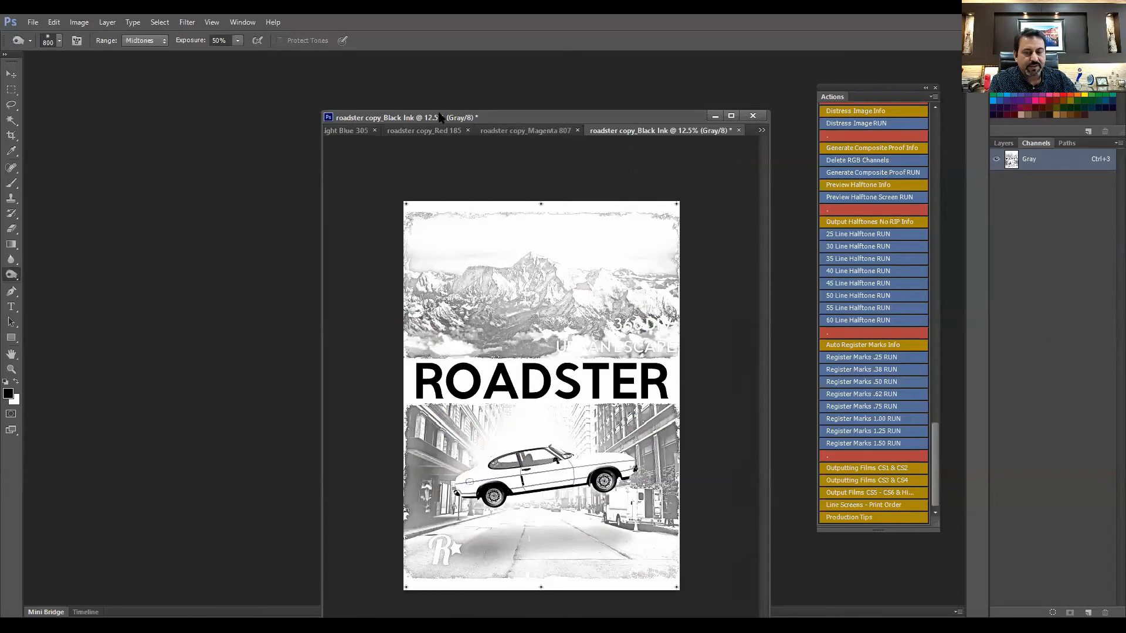
# - Undock the Red 185, Magenta 807, Light Blue 305 and Royal Blue 300 documents into their own floating windows and spread them out
pyautogui.moveTo(438, 135); pyautogui.dragTo(226, 141)
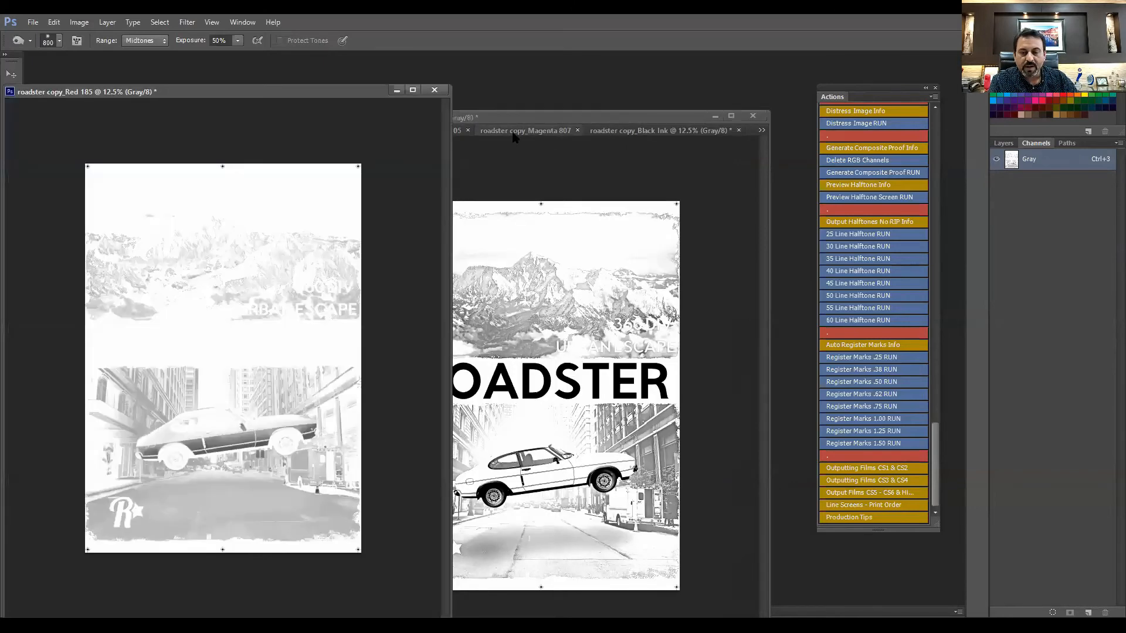
pyautogui.moveTo(513, 136); pyautogui.dragTo(545, 149)
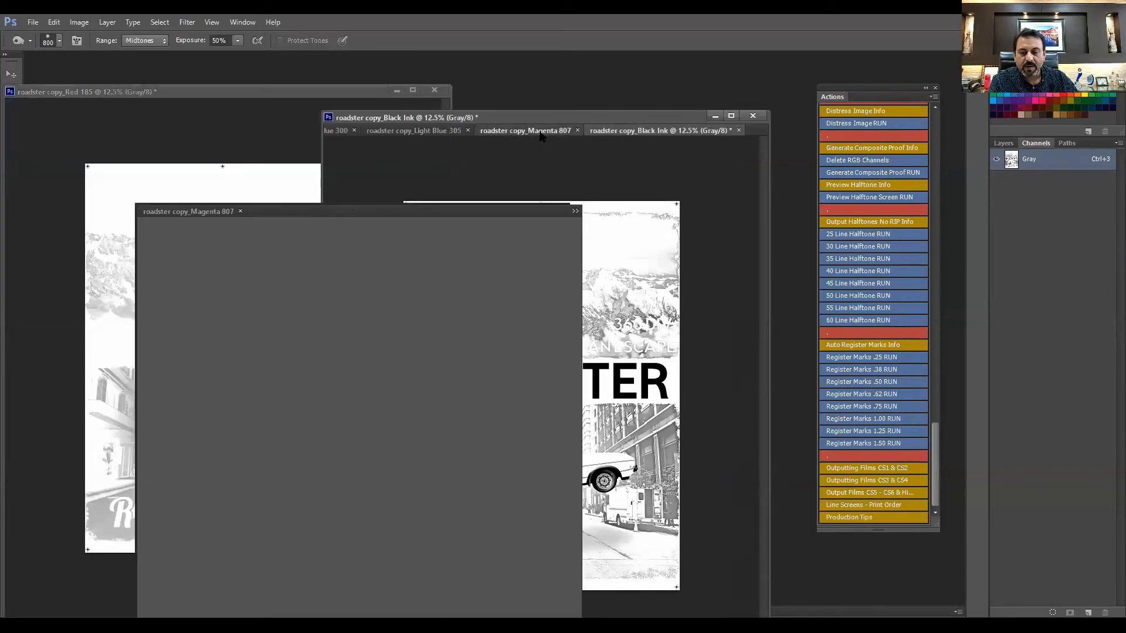
pyautogui.moveTo(570, 245); pyautogui.dragTo(566, 230)
pyautogui.moveTo(523, 130); pyautogui.dragTo(640, 191)
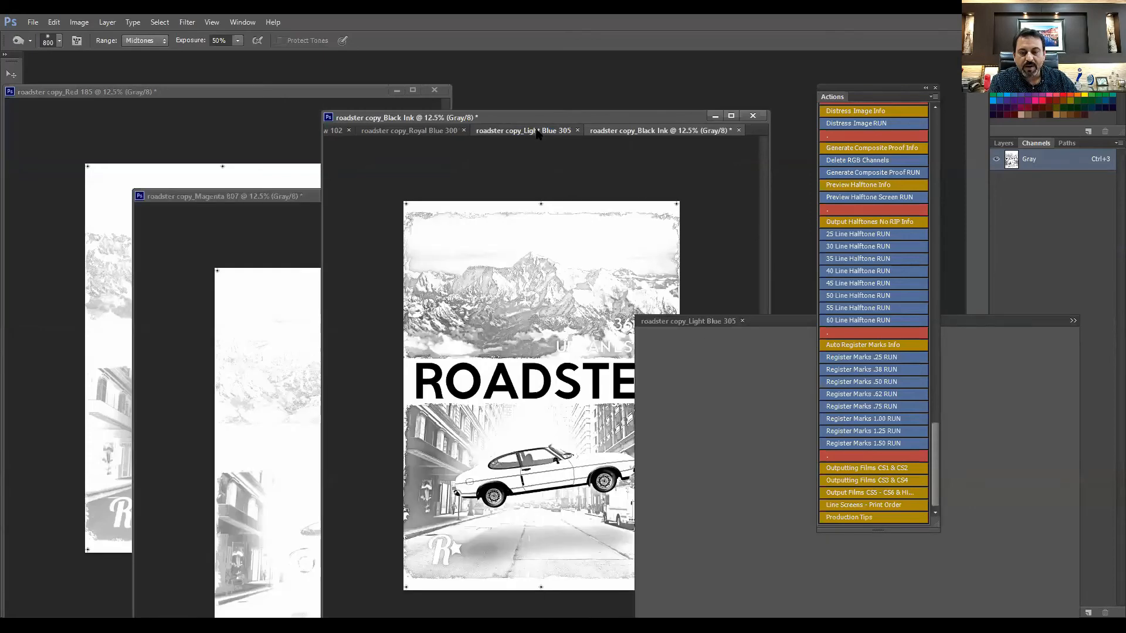
pyautogui.moveTo(538, 134); pyautogui.dragTo(429, 290)
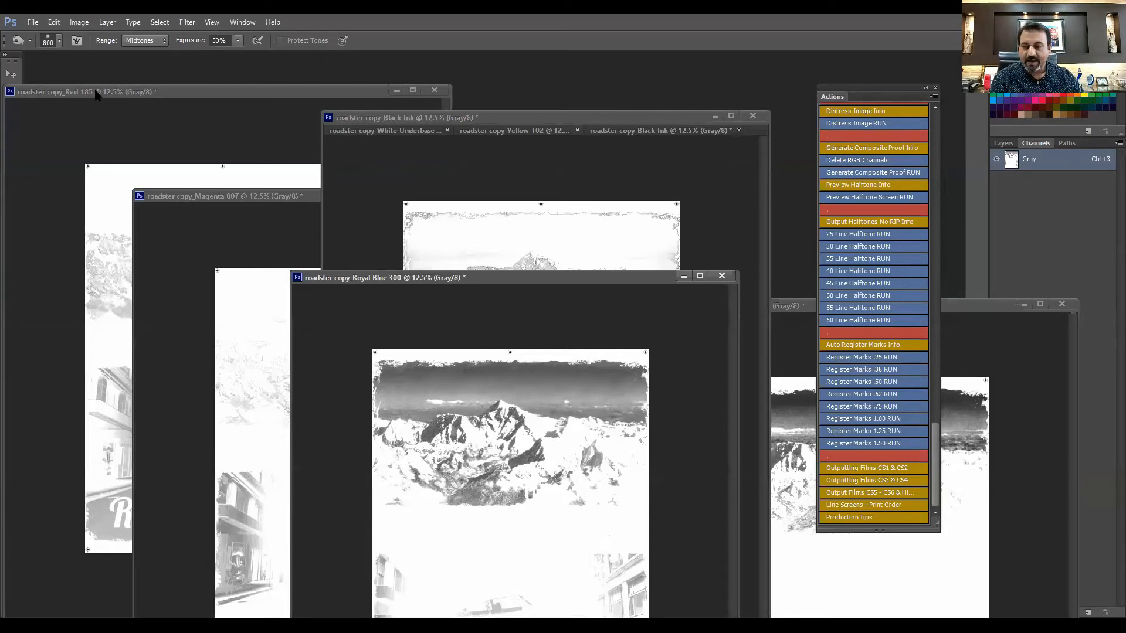
pyautogui.moveTo(95, 91); pyautogui.dragTo(162, 99)
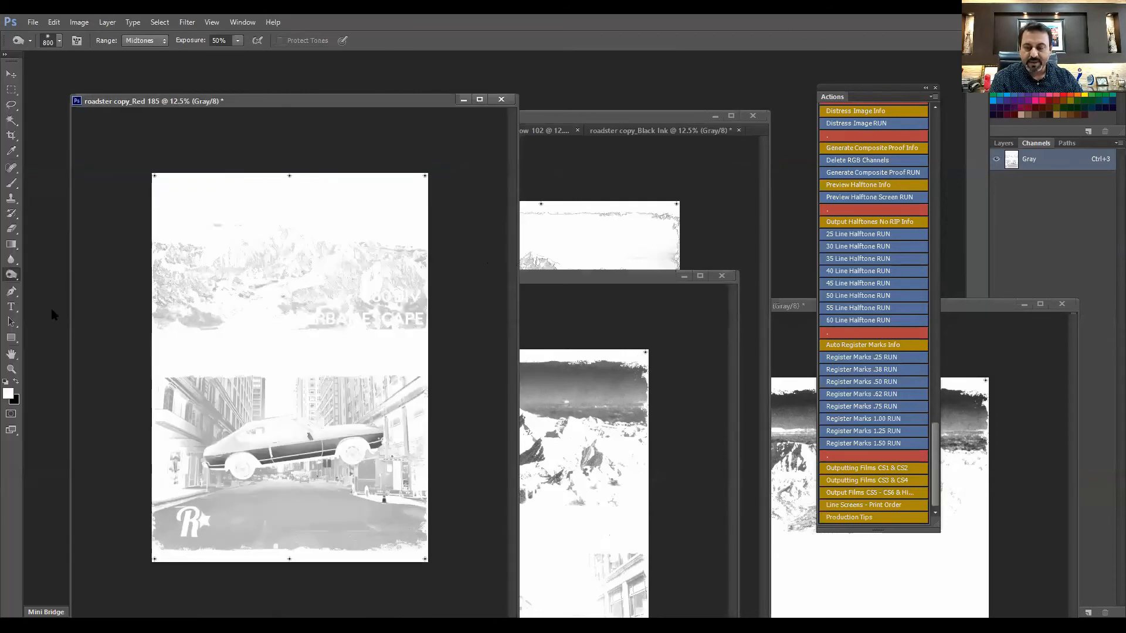
# - Zoom in on the upper registration marks of the Black Ink document to inspect them
pyautogui.click(11, 367)
pyautogui.moveTo(646, 206)
pyautogui.mouseDown()
pyautogui.moveTo(711, 186)
pyautogui.moveTo(520, 420)
pyautogui.mouseUp()
pyautogui.click(731, 157)
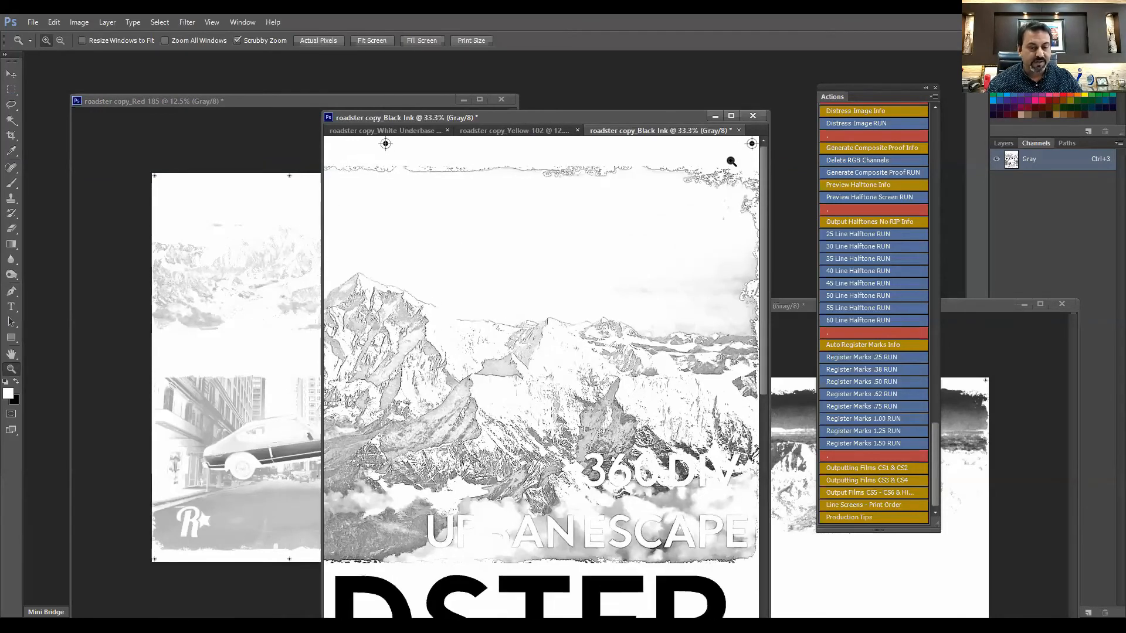